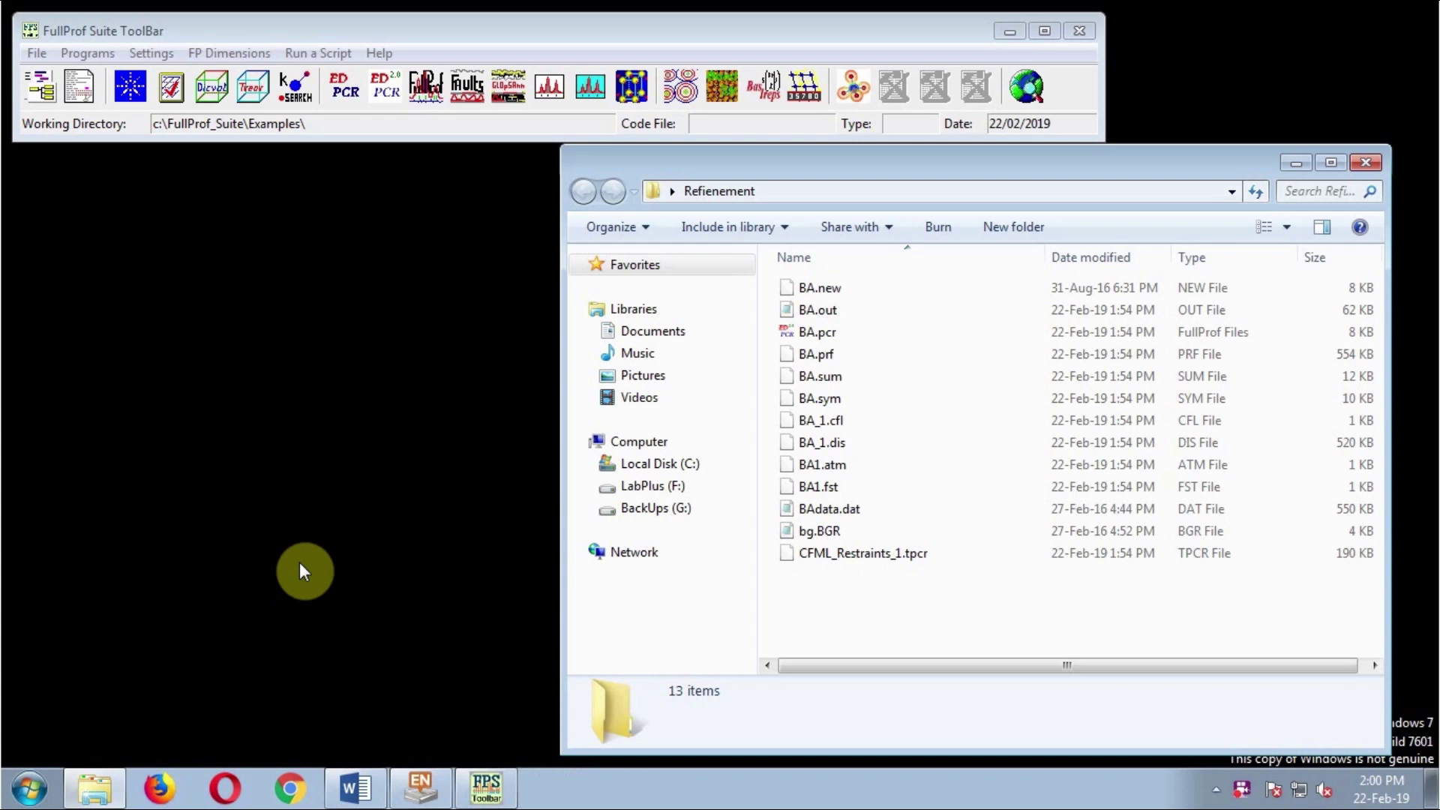
- Inspect the BA.pcr, BA.out and BA.prf files in the refinement folder
left_click(831, 331)
left_click(836, 310)
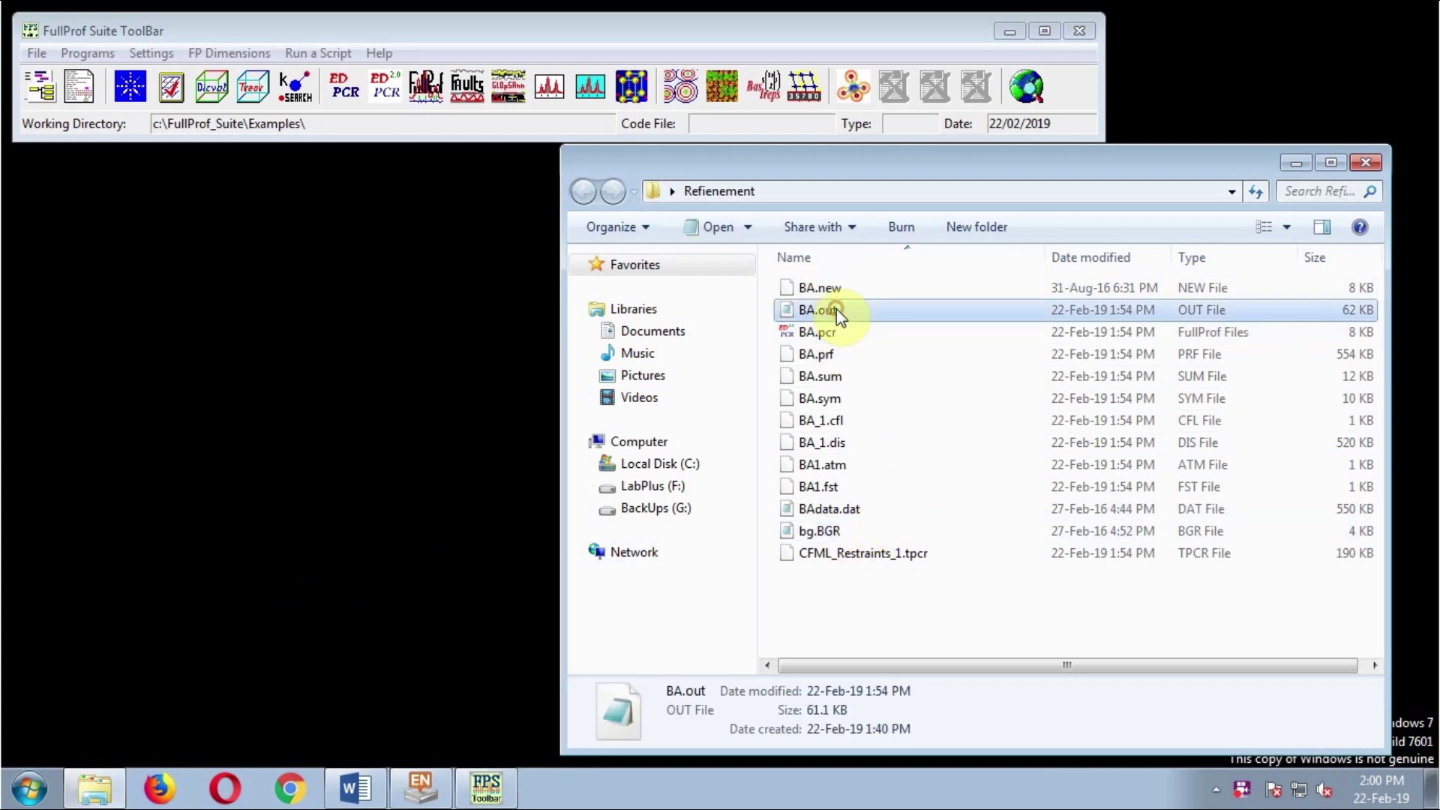
left_click(851, 357)
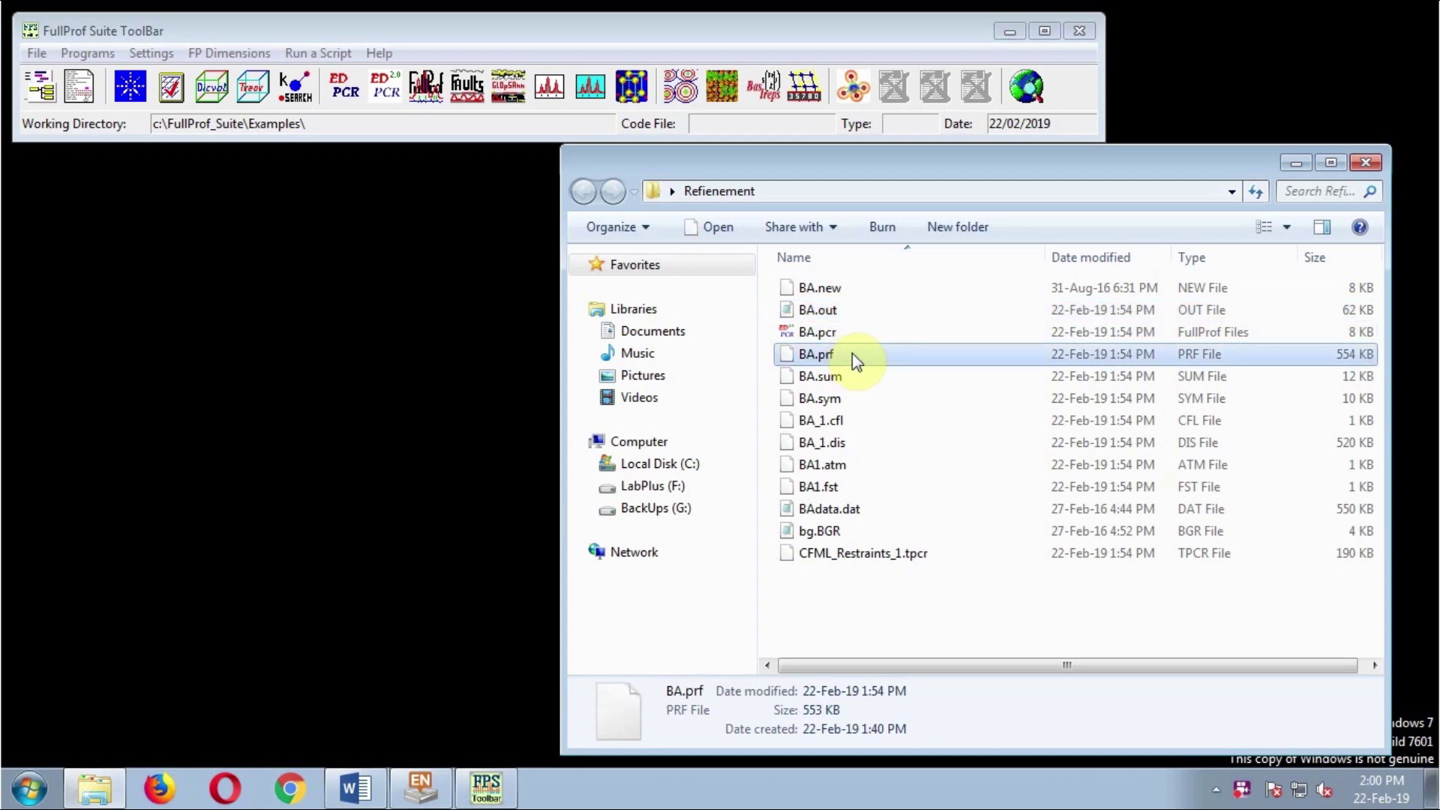
- Load BA.pcr into the FullProf PCR editor
left_click(368, 127)
left_click(336, 96)
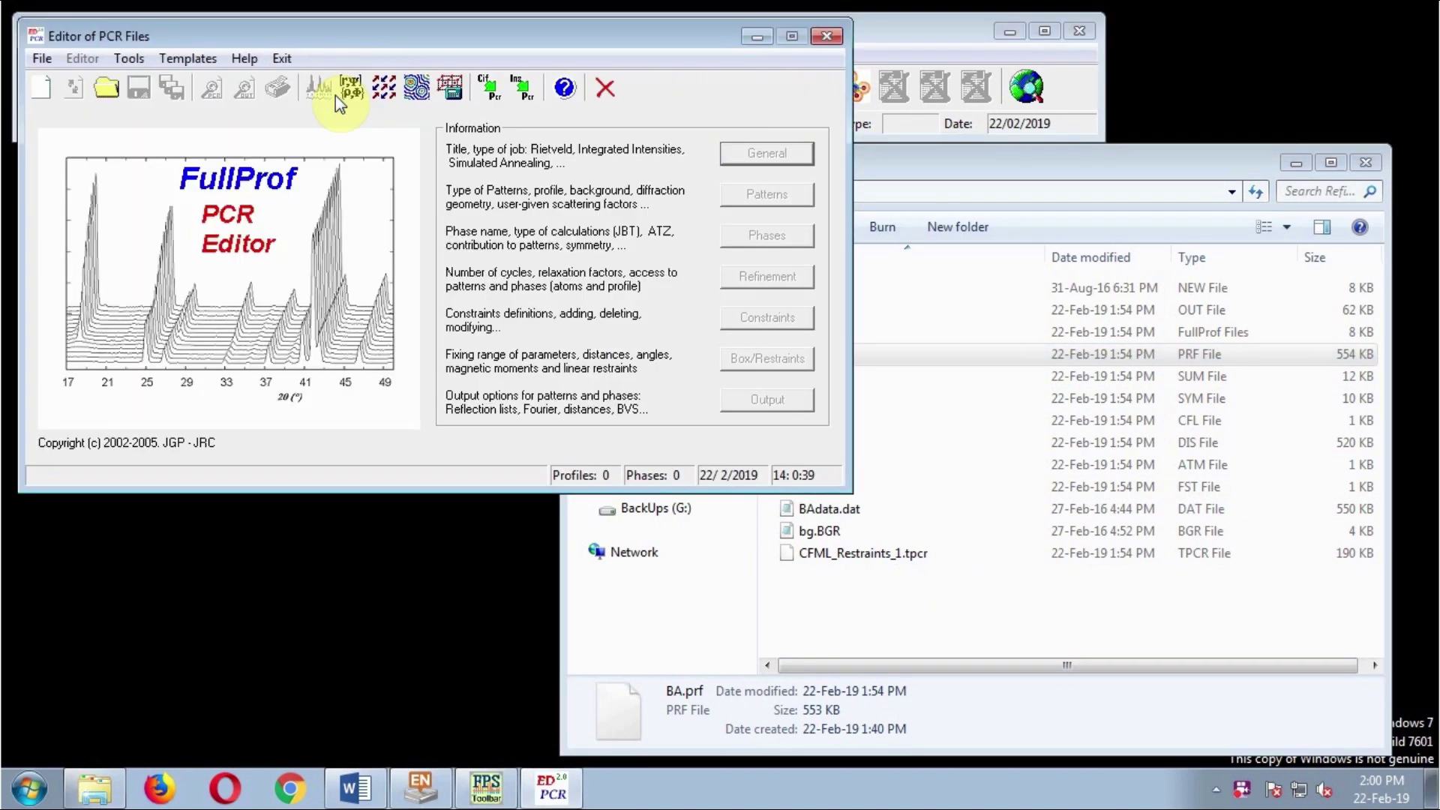
left_click(109, 90)
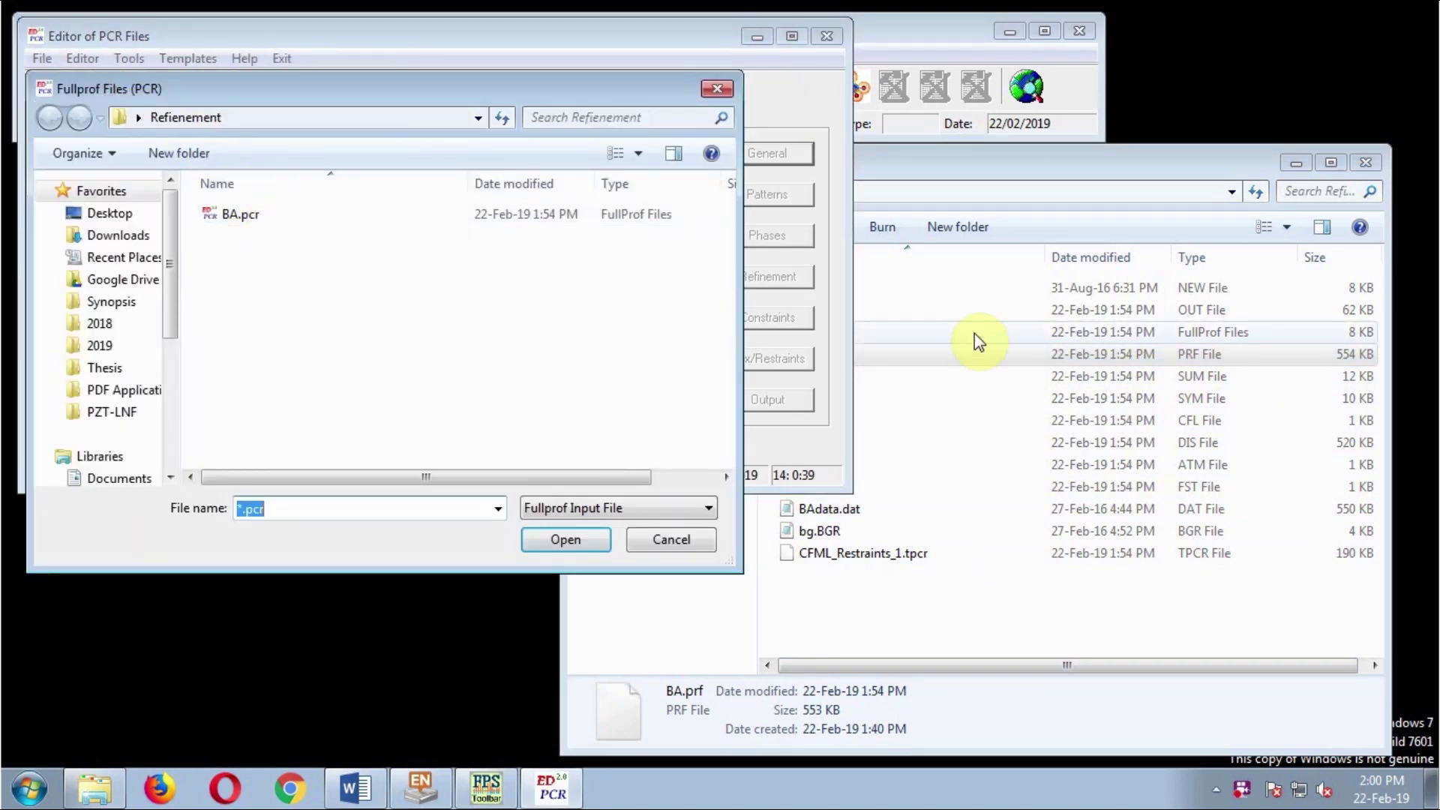
left_click(1024, 163)
left_click(240, 214)
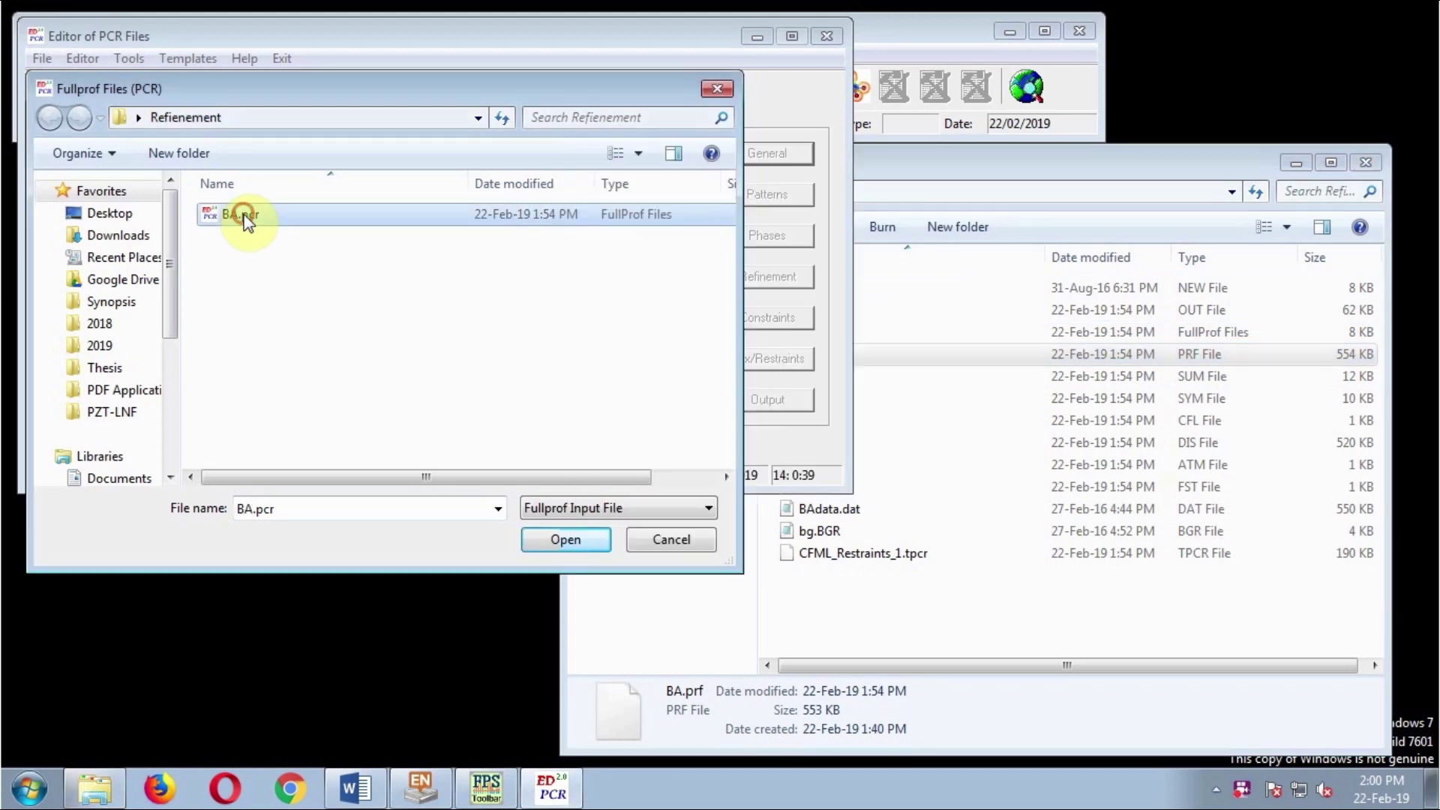
left_click(553, 542)
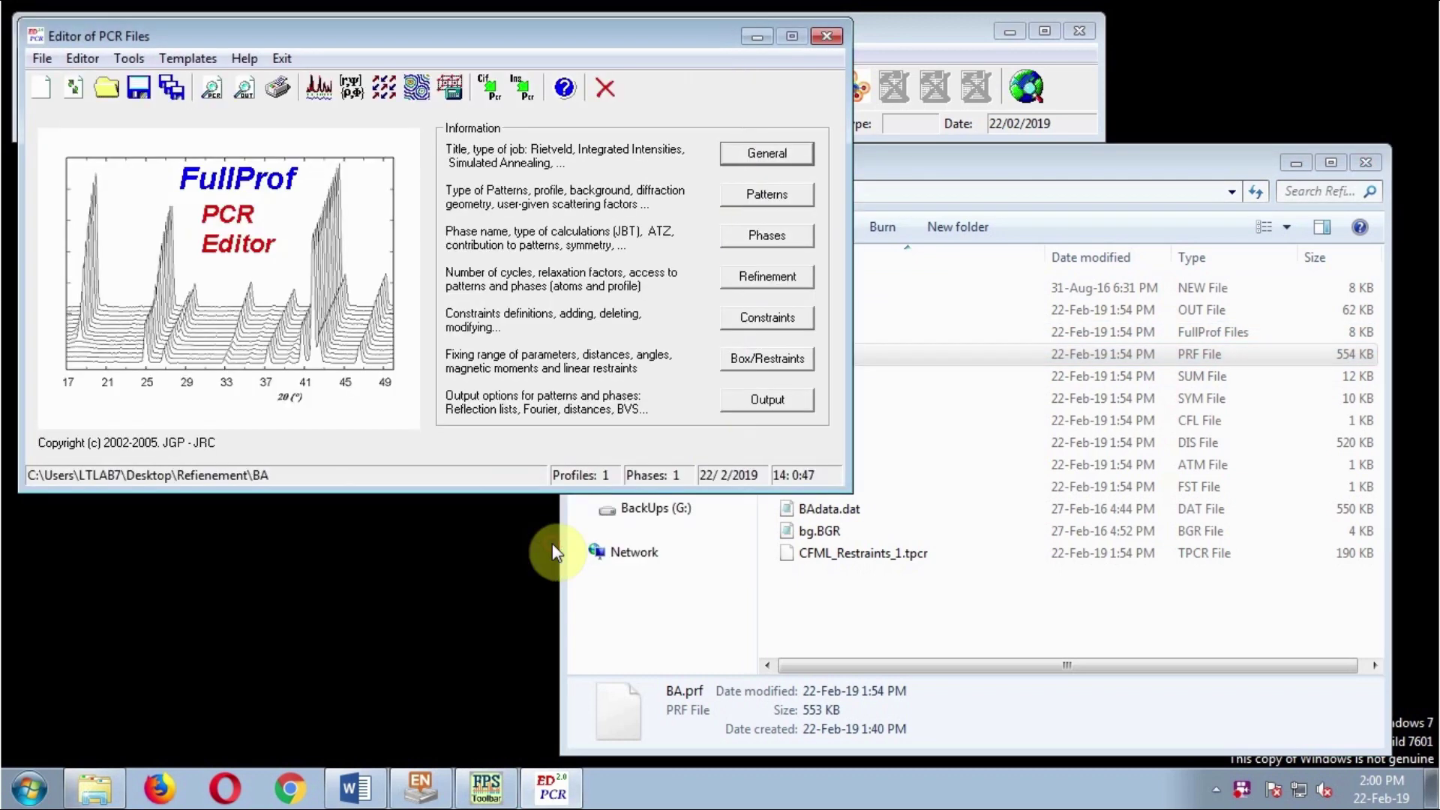
- Run the FullProf refinement on BAdata.dat to Chi2 1.86, then launch OriginPro 8.5
left_click(319, 87)
left_click(890, 282)
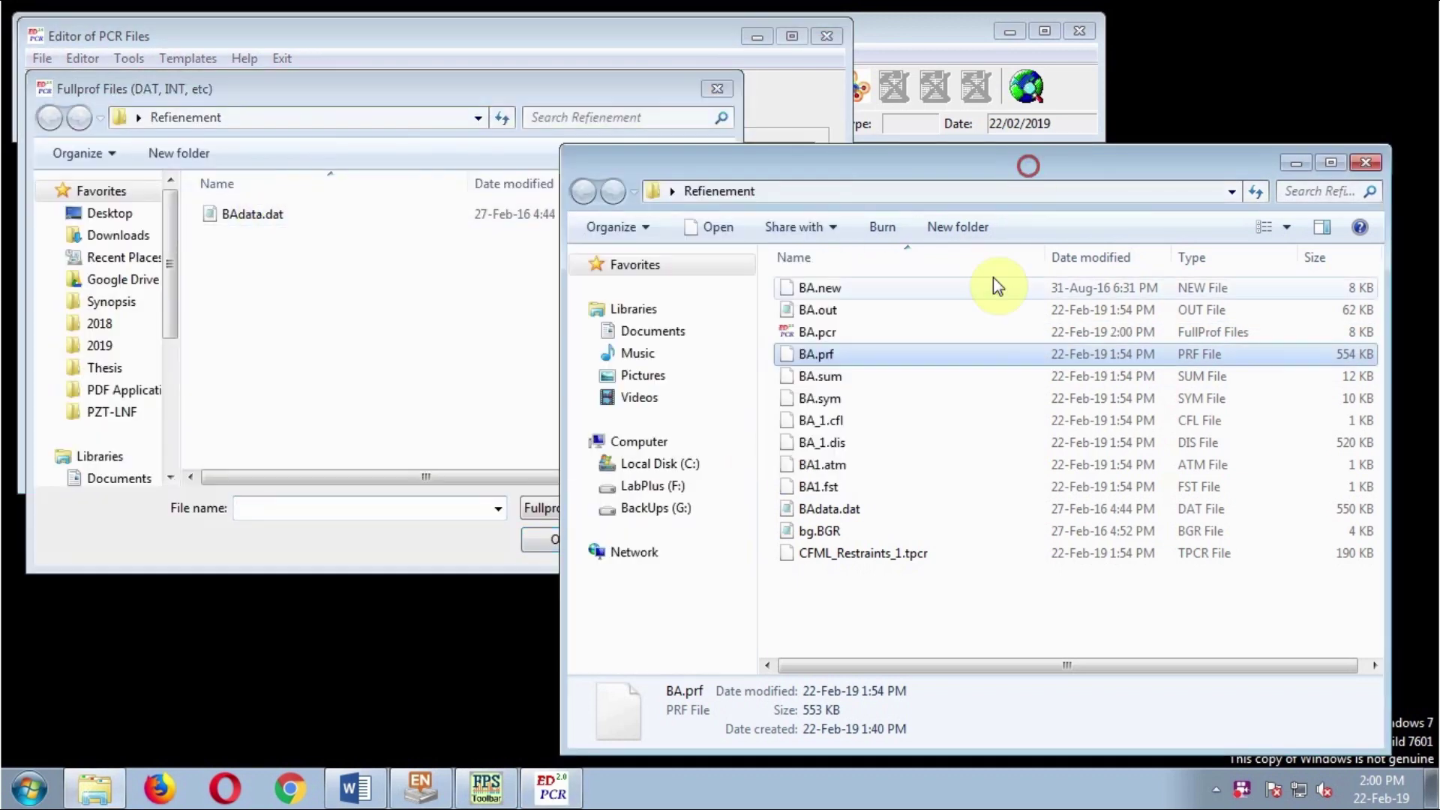
left_click(870, 516)
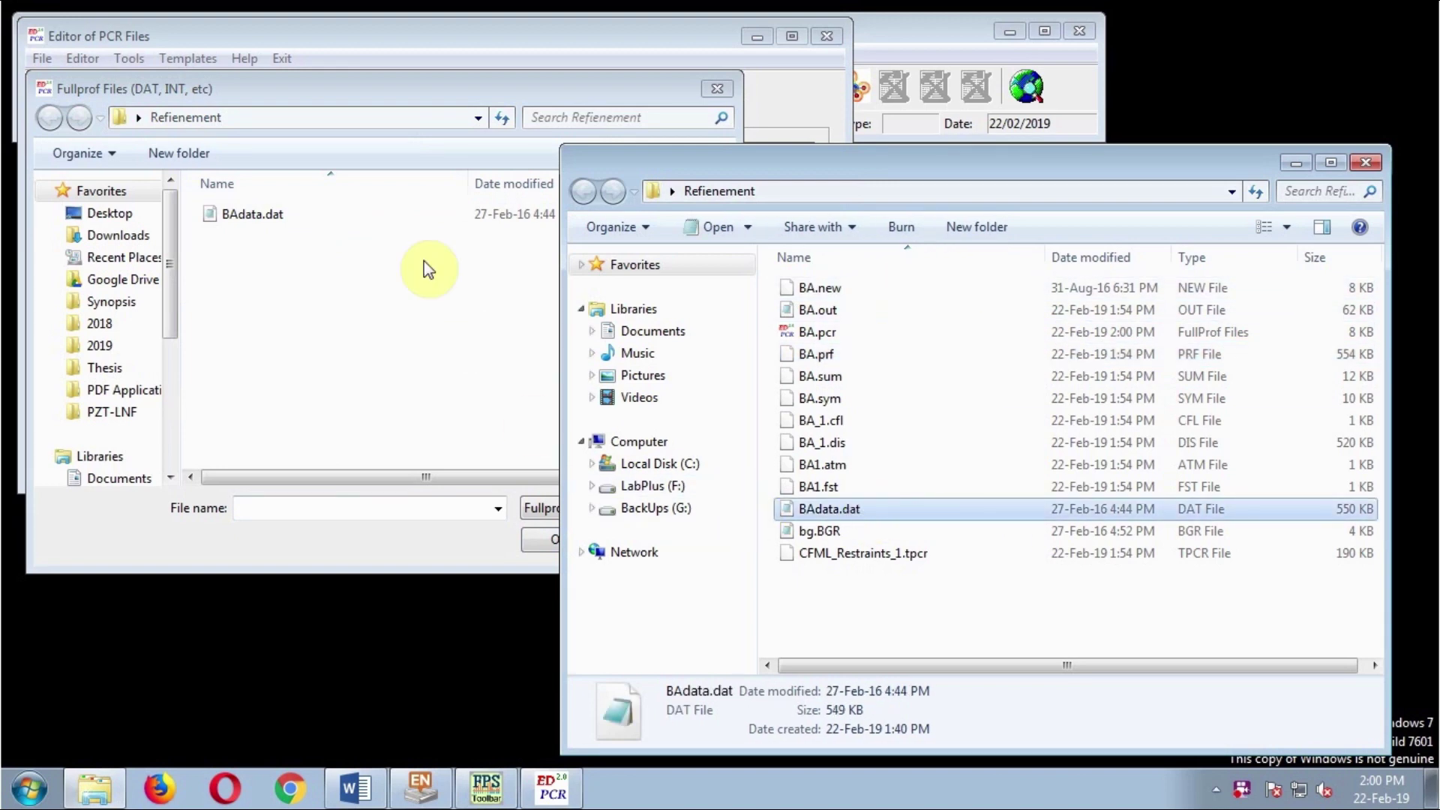
left_click(229, 214)
left_click(582, 542)
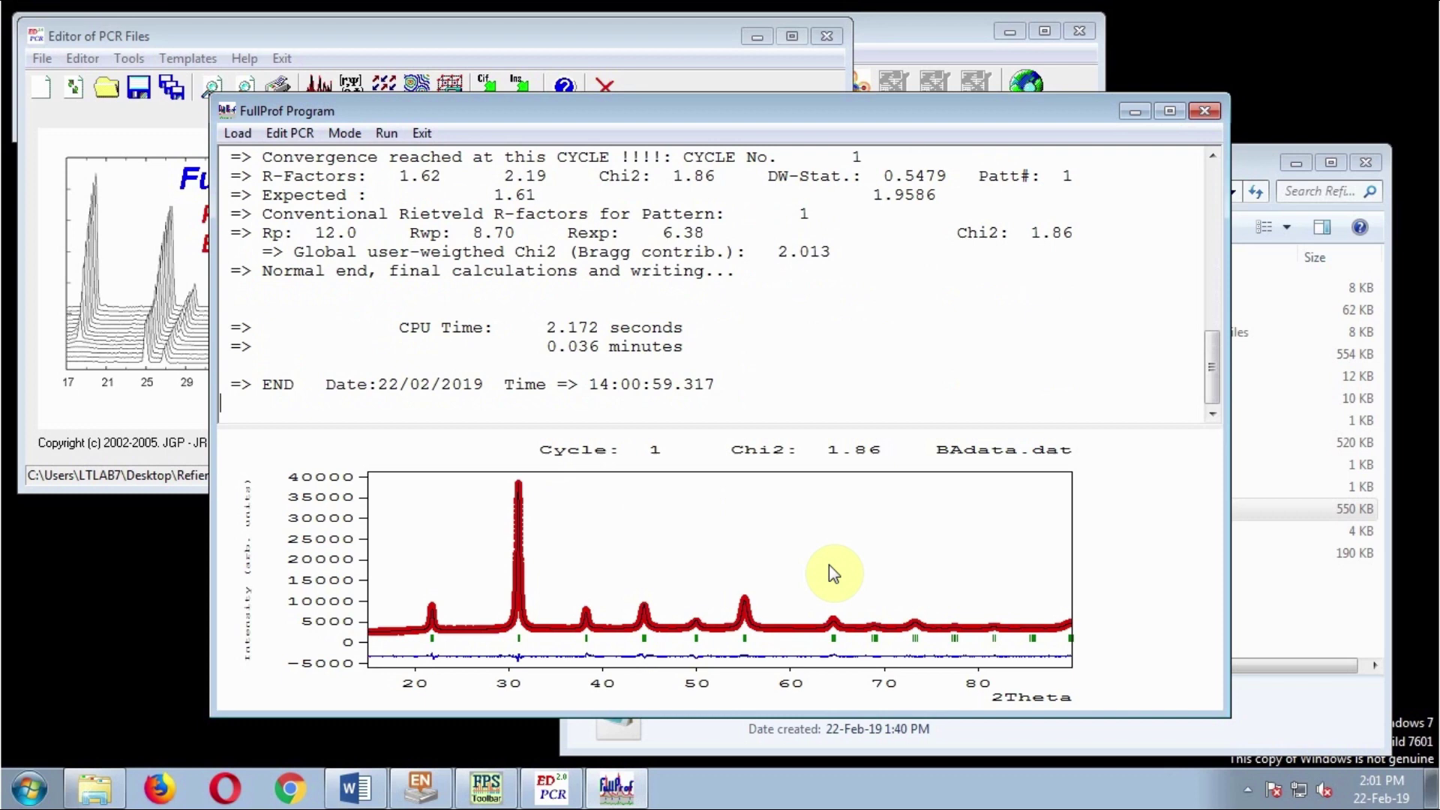
left_click(798, 562)
left_click(30, 787)
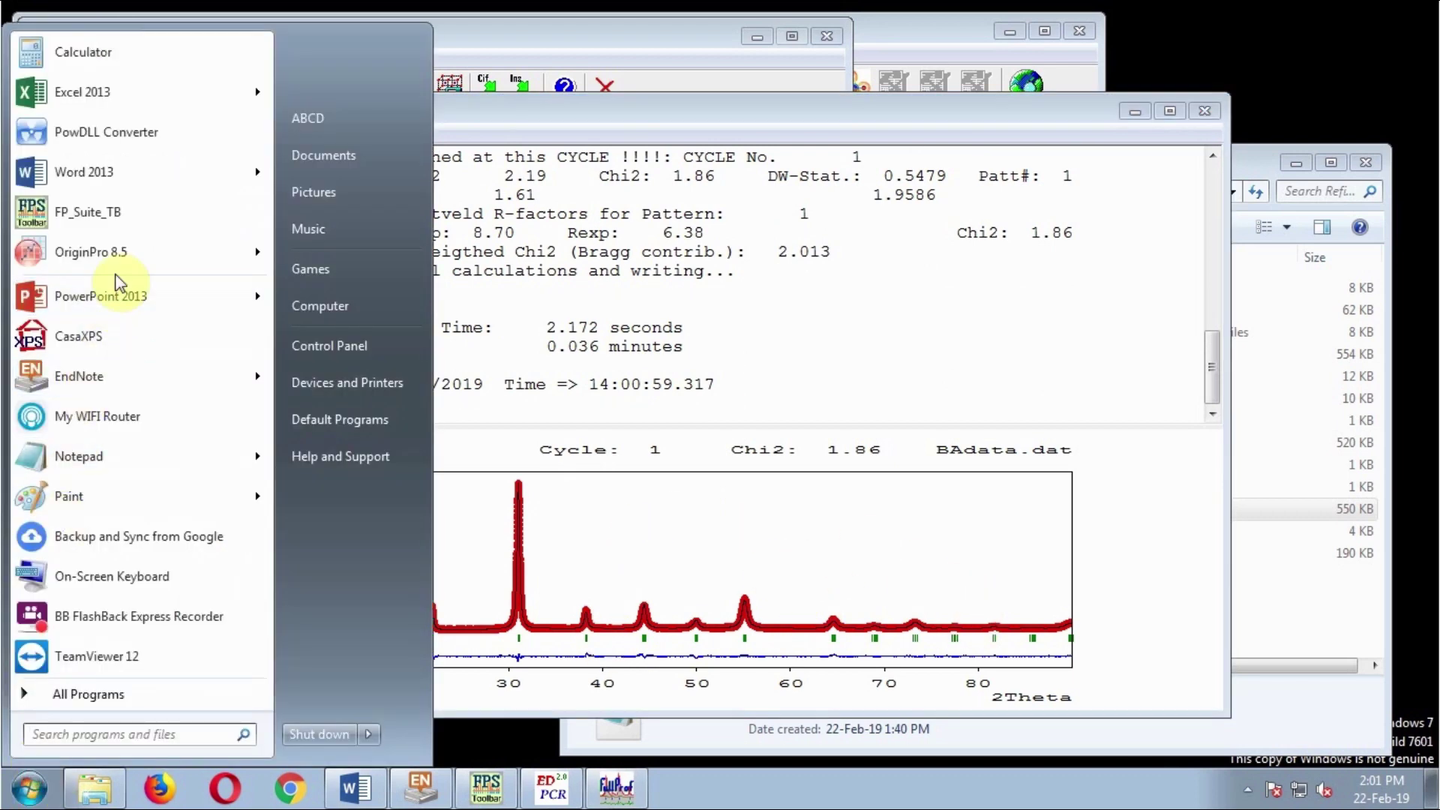
left_click(97, 247)
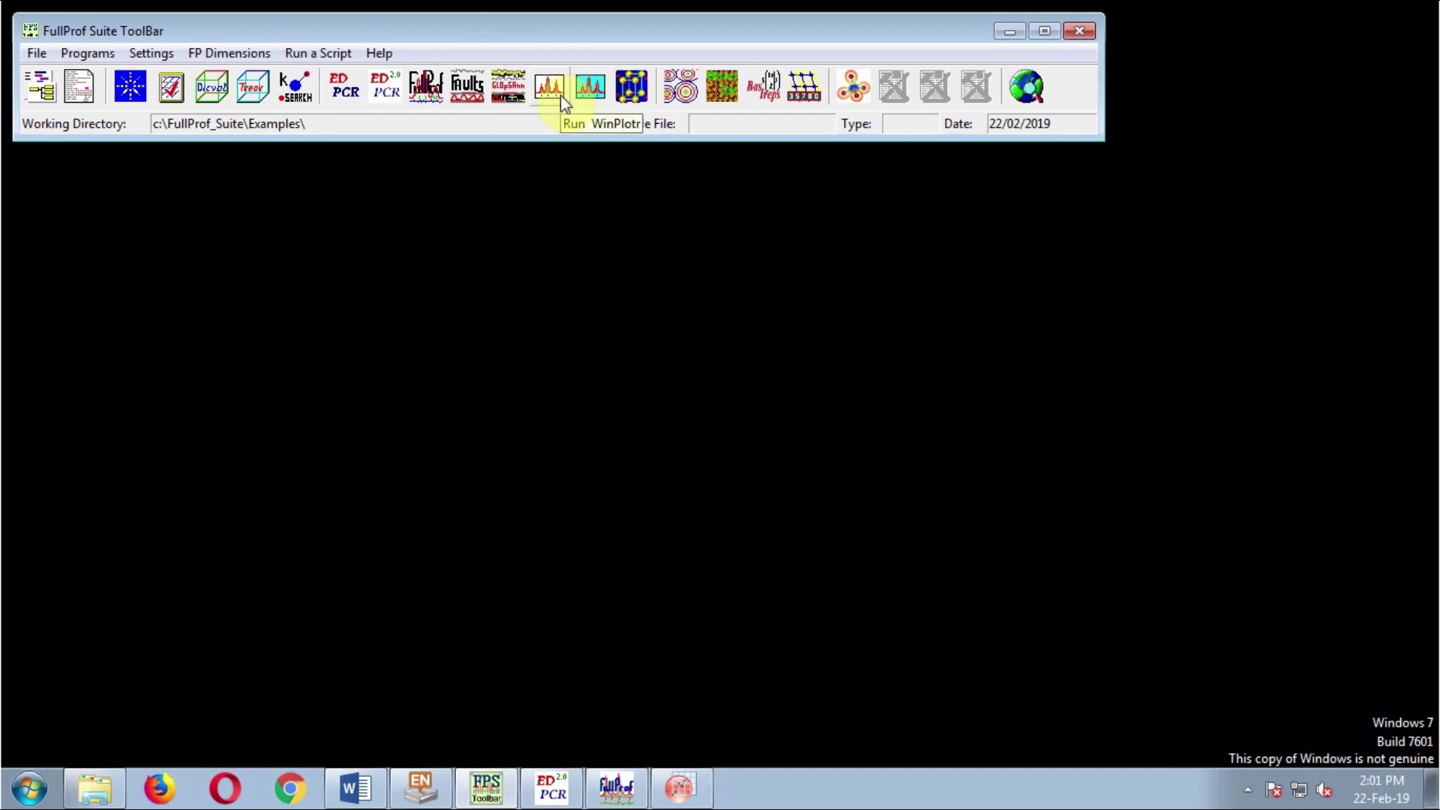
- In WinPLOTR, open BA.prf as a FullProf PRF file to show the PLZT Rietveld plot
left_click(549, 87)
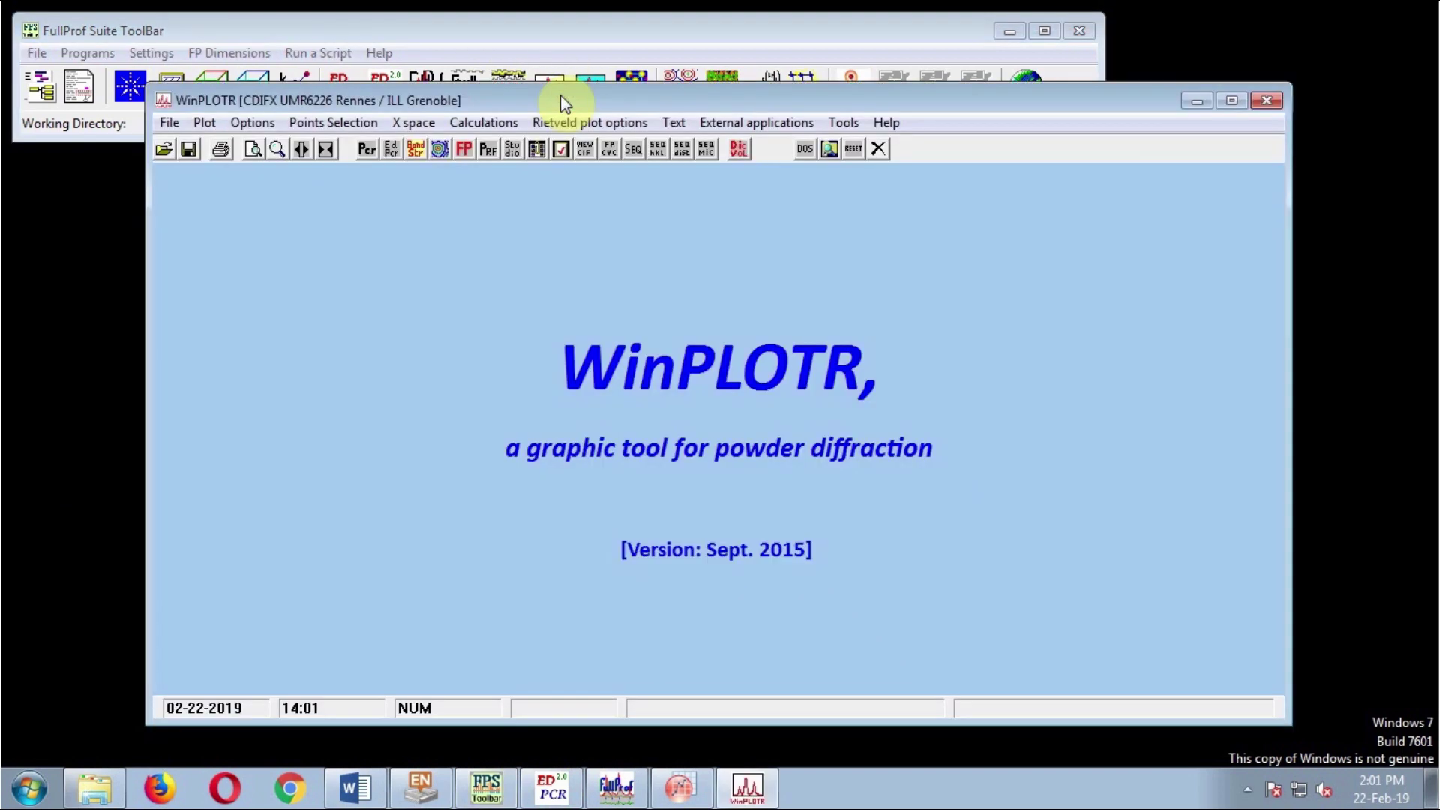
left_click(168, 123)
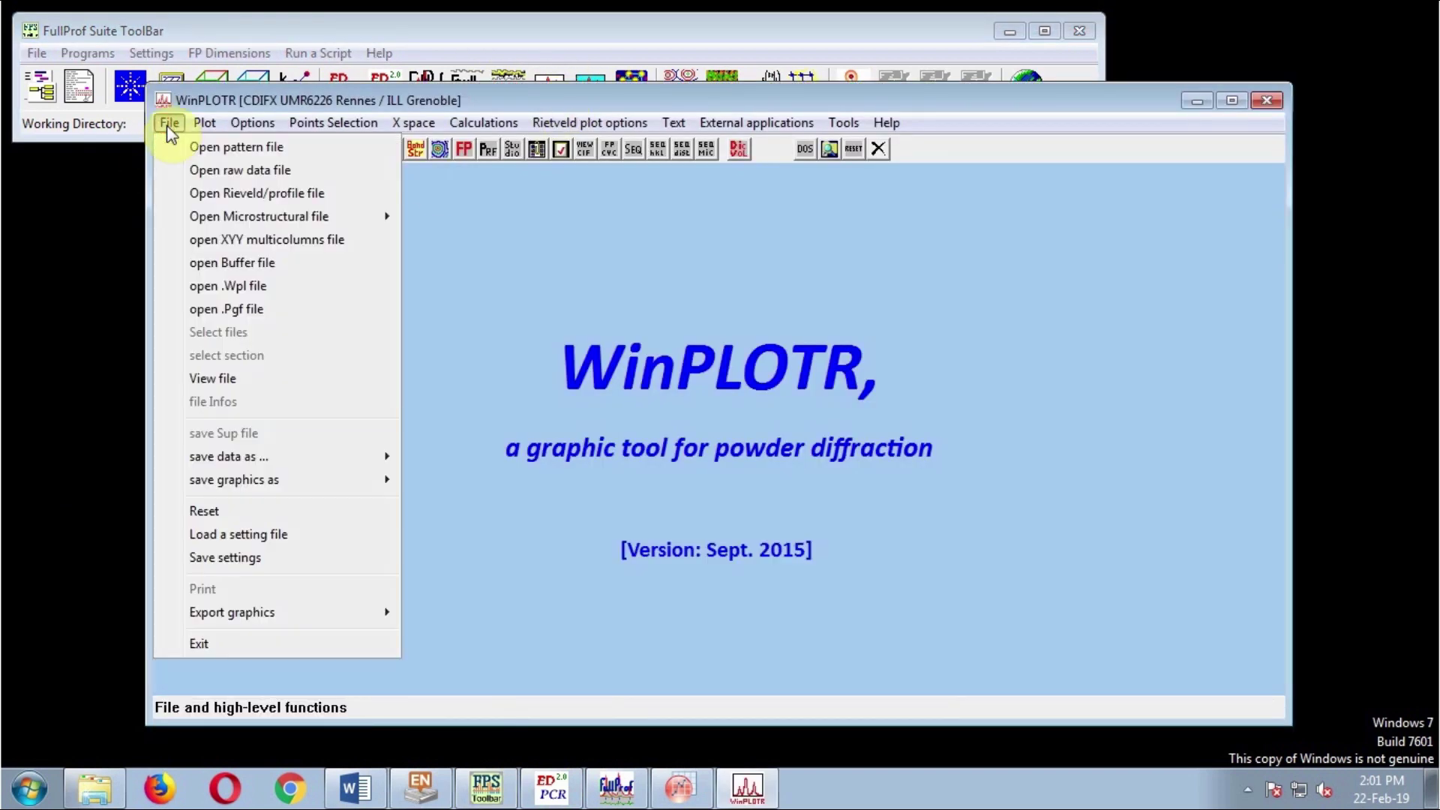
left_click(208, 193)
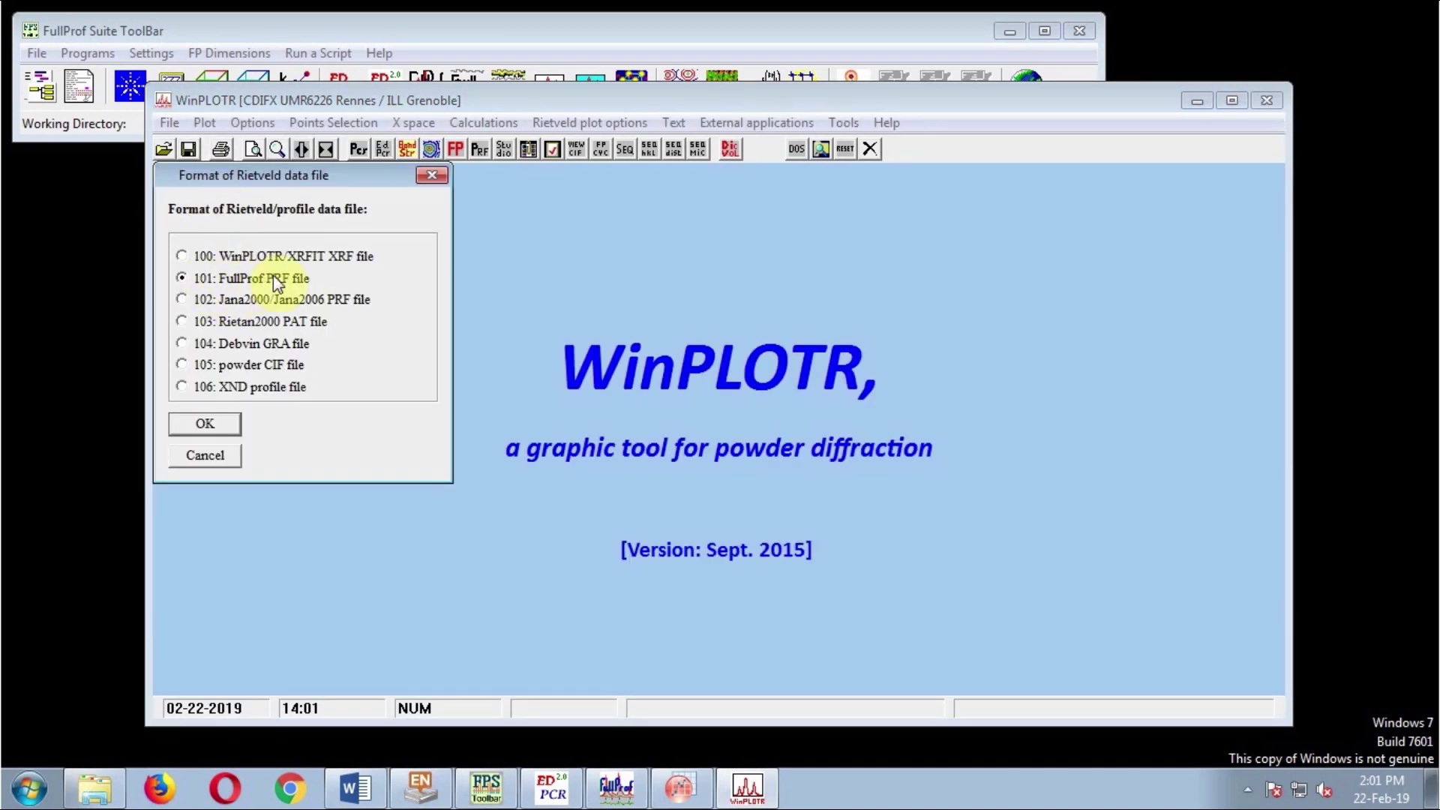
left_click(95, 788)
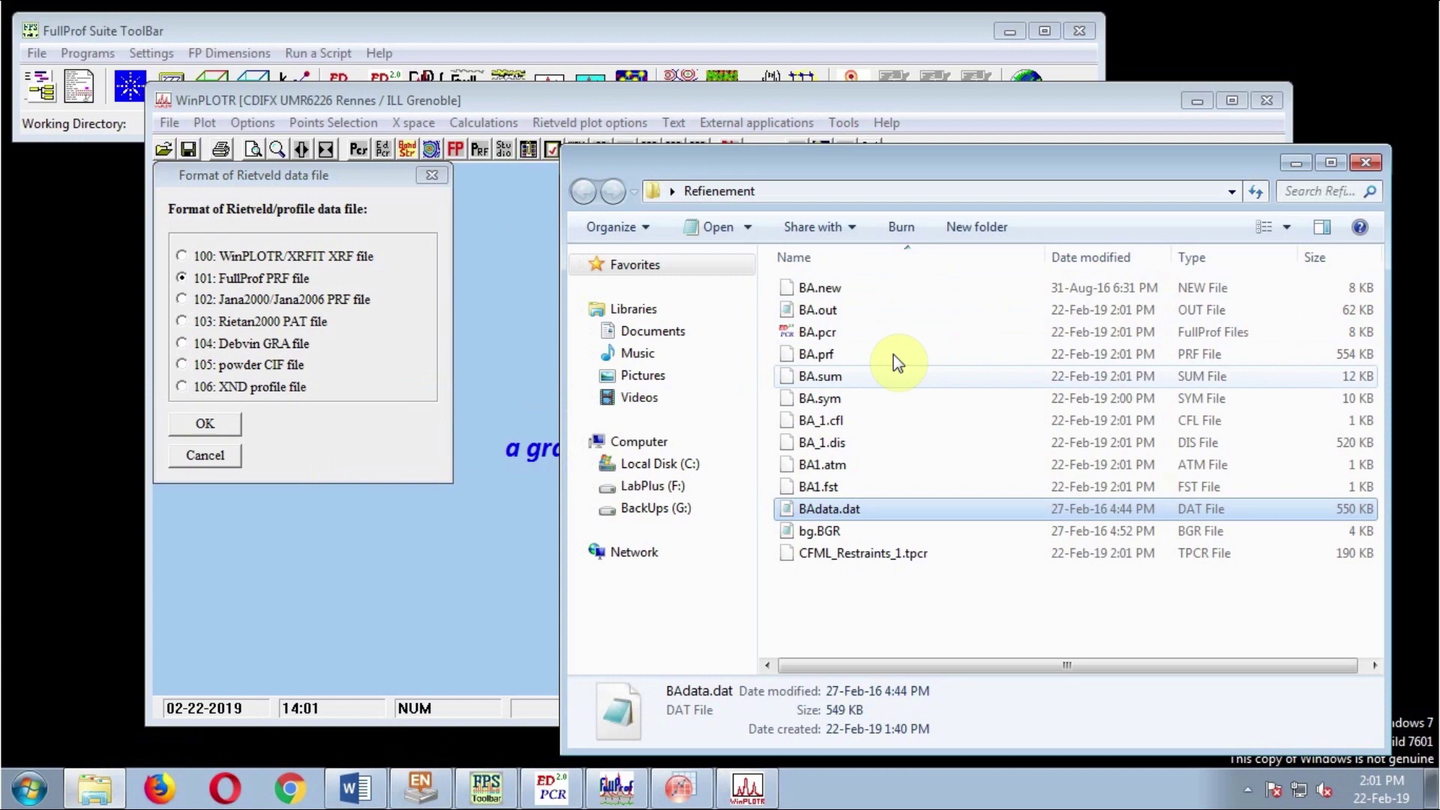
left_click(844, 349)
left_click(393, 438)
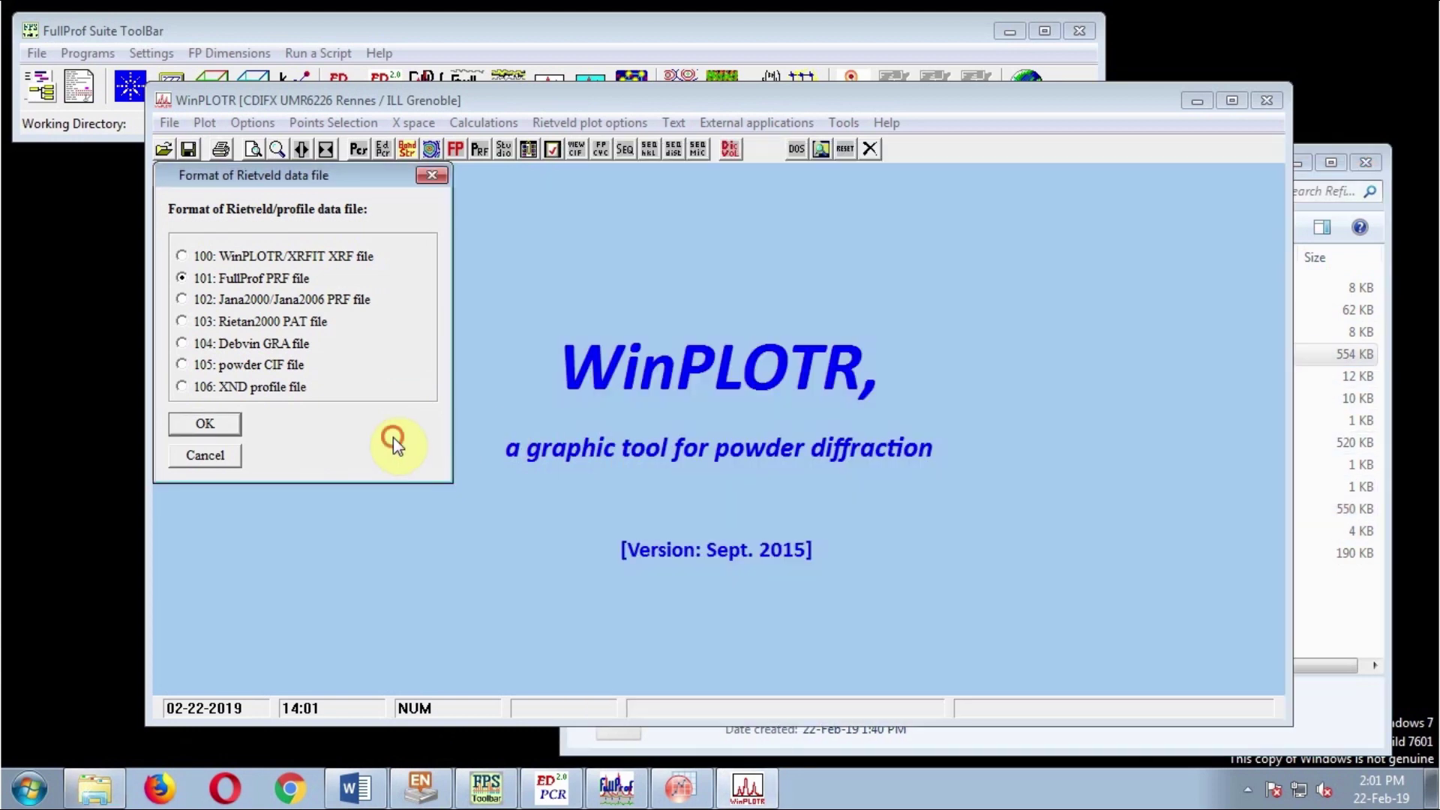
left_click(204, 424)
left_click(366, 279)
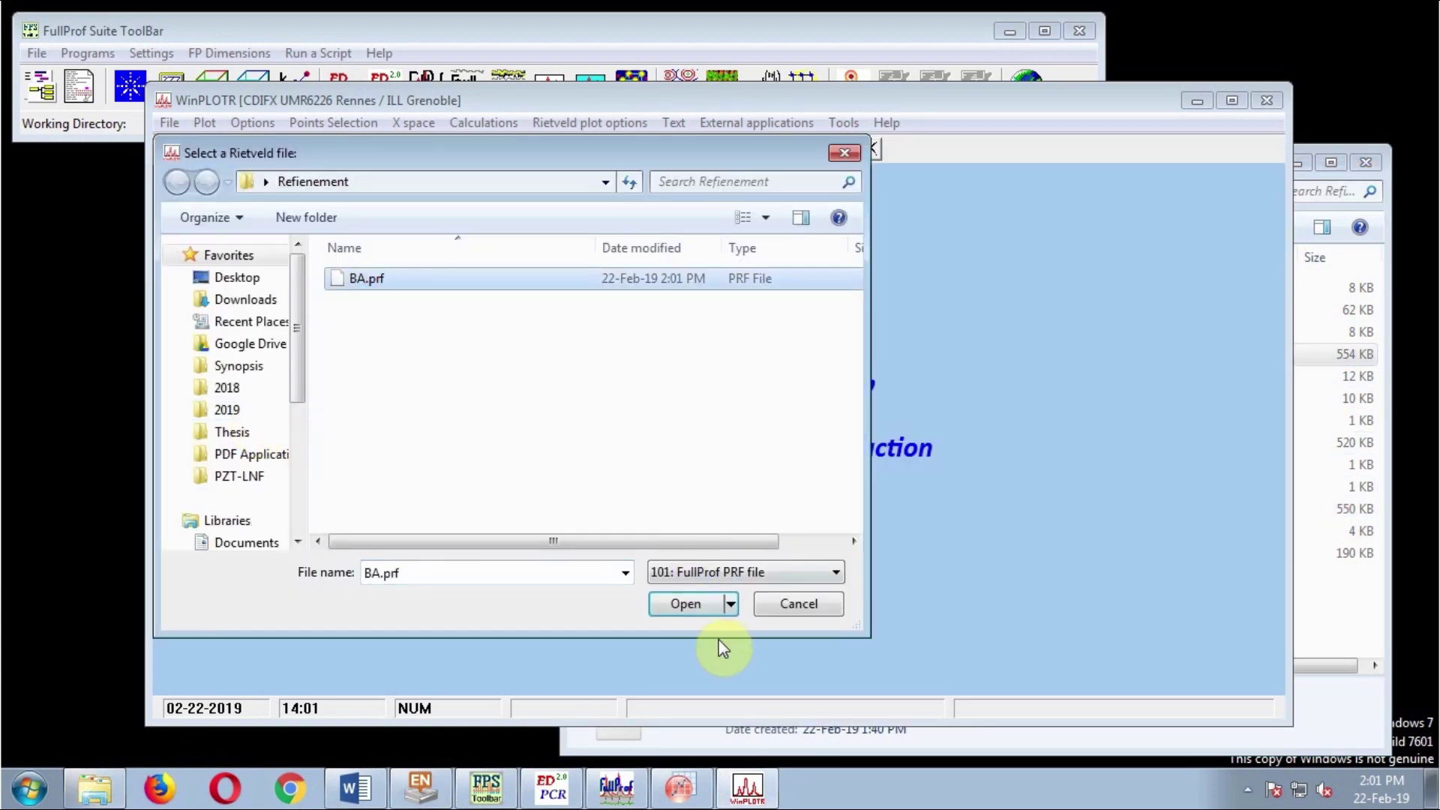
left_click(695, 606)
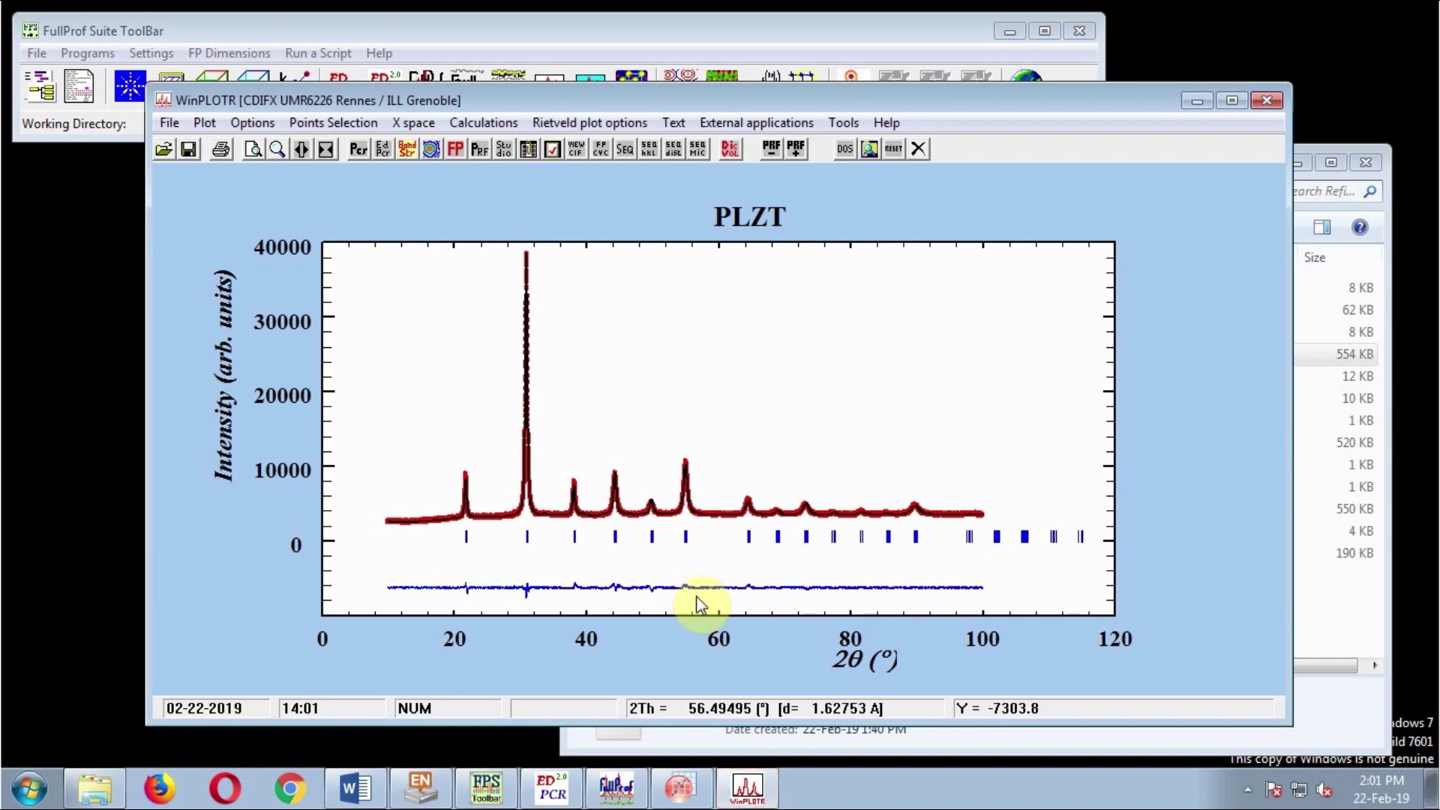
- Export all four plot columns as the multicolumn file 'Results for Origin.xyn'
left_click(171, 124)
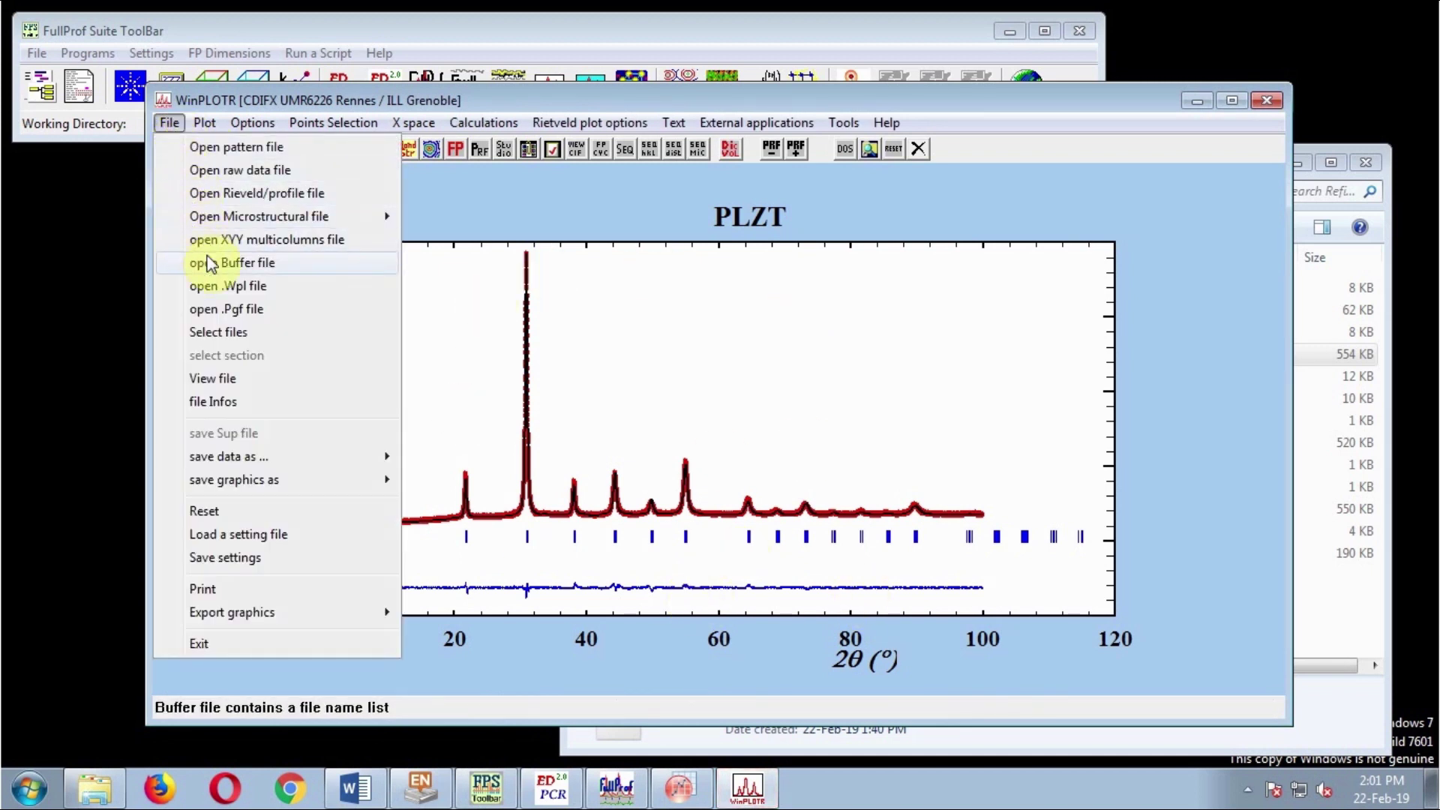
mouse_move(293, 467)
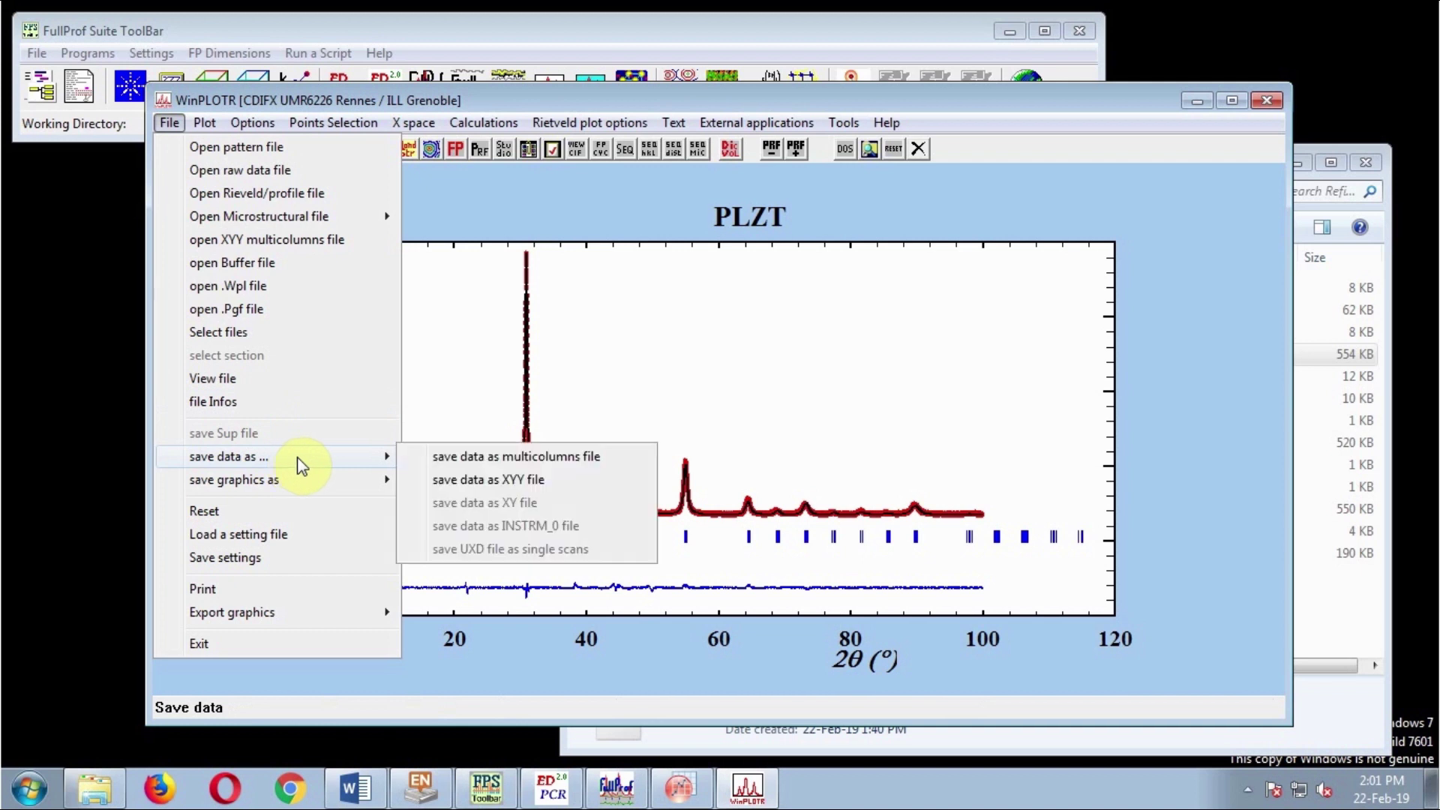
left_click(450, 459)
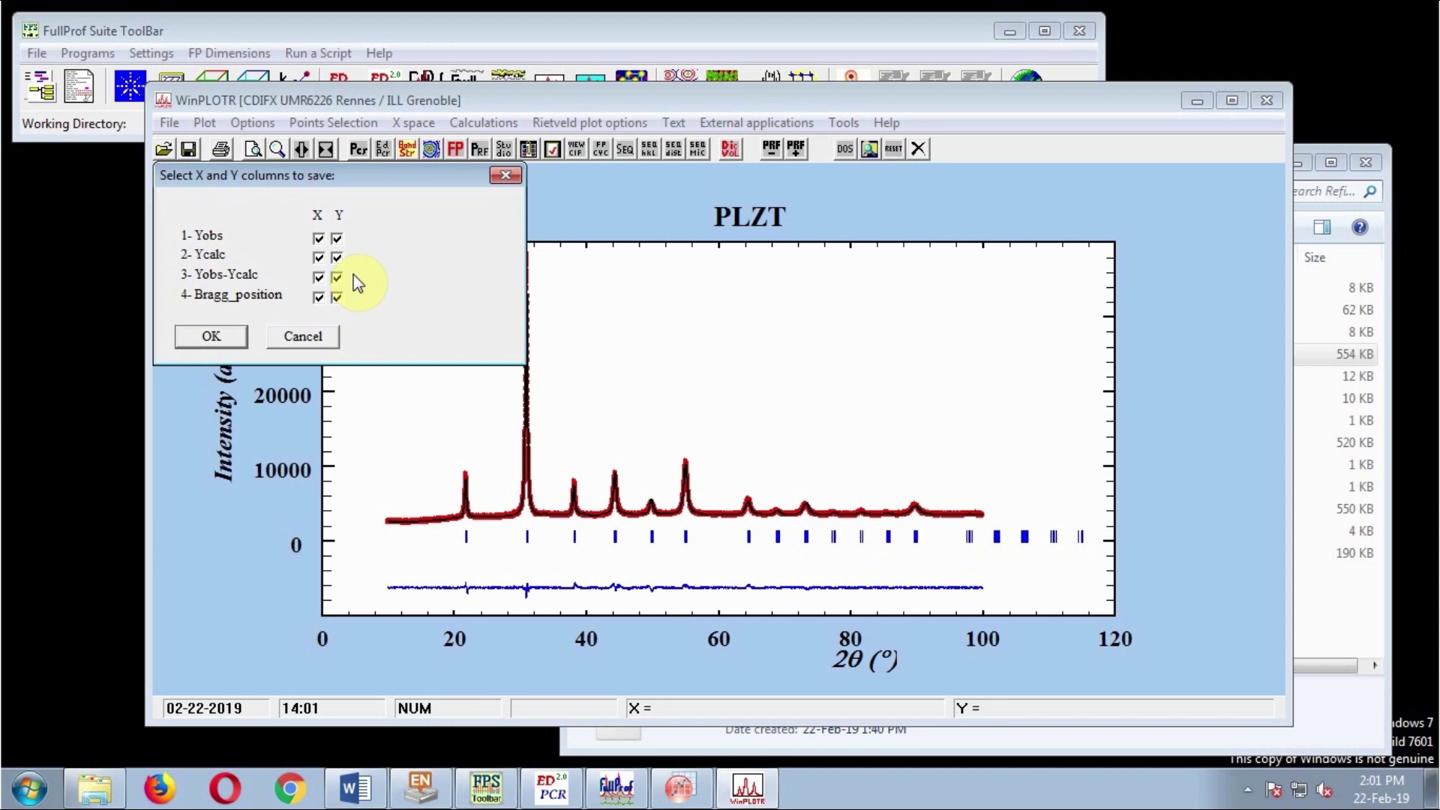
left_click(210, 336)
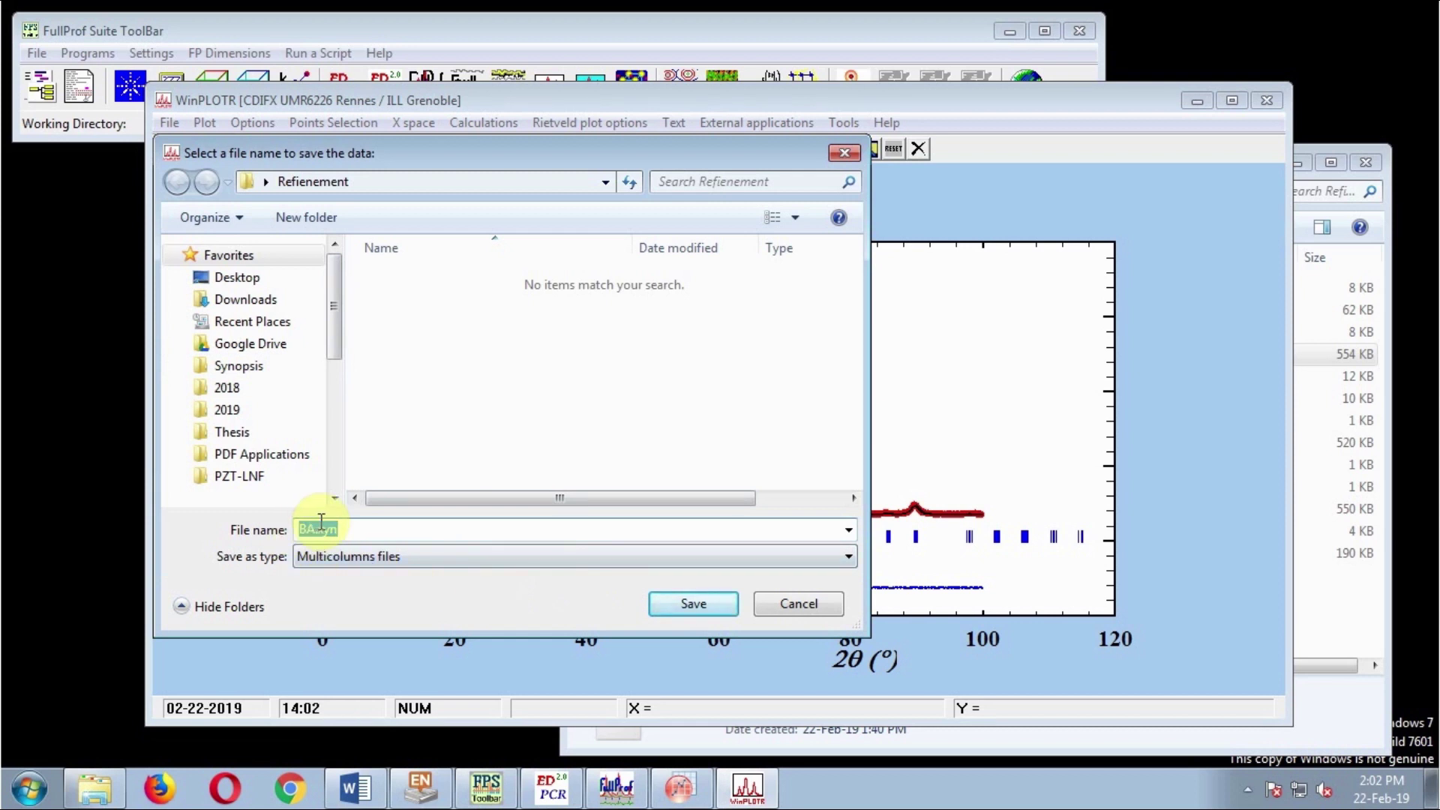
left_click_drag(316, 530, 300, 534)
type("Re")
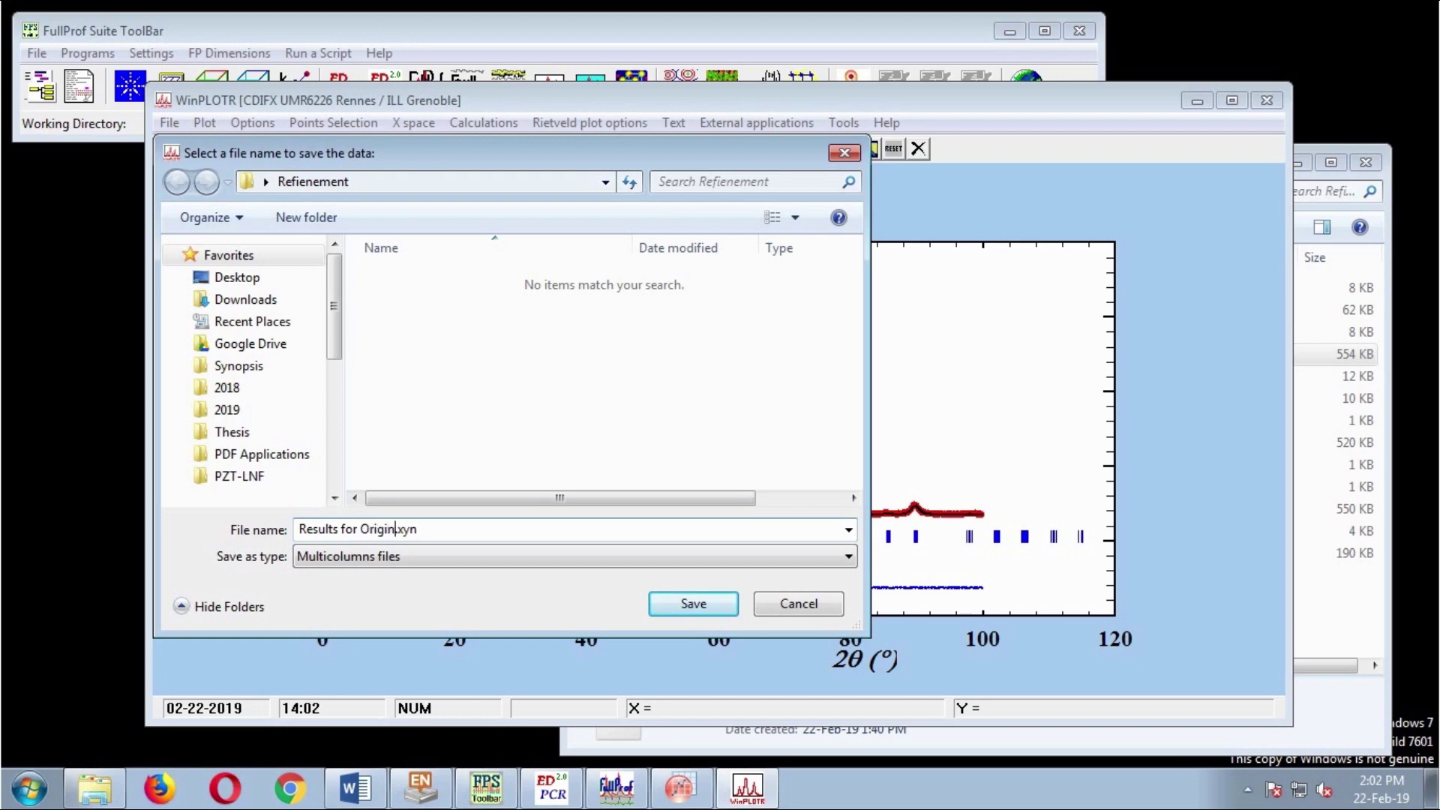
type("sults for Origin")
left_click(686, 604)
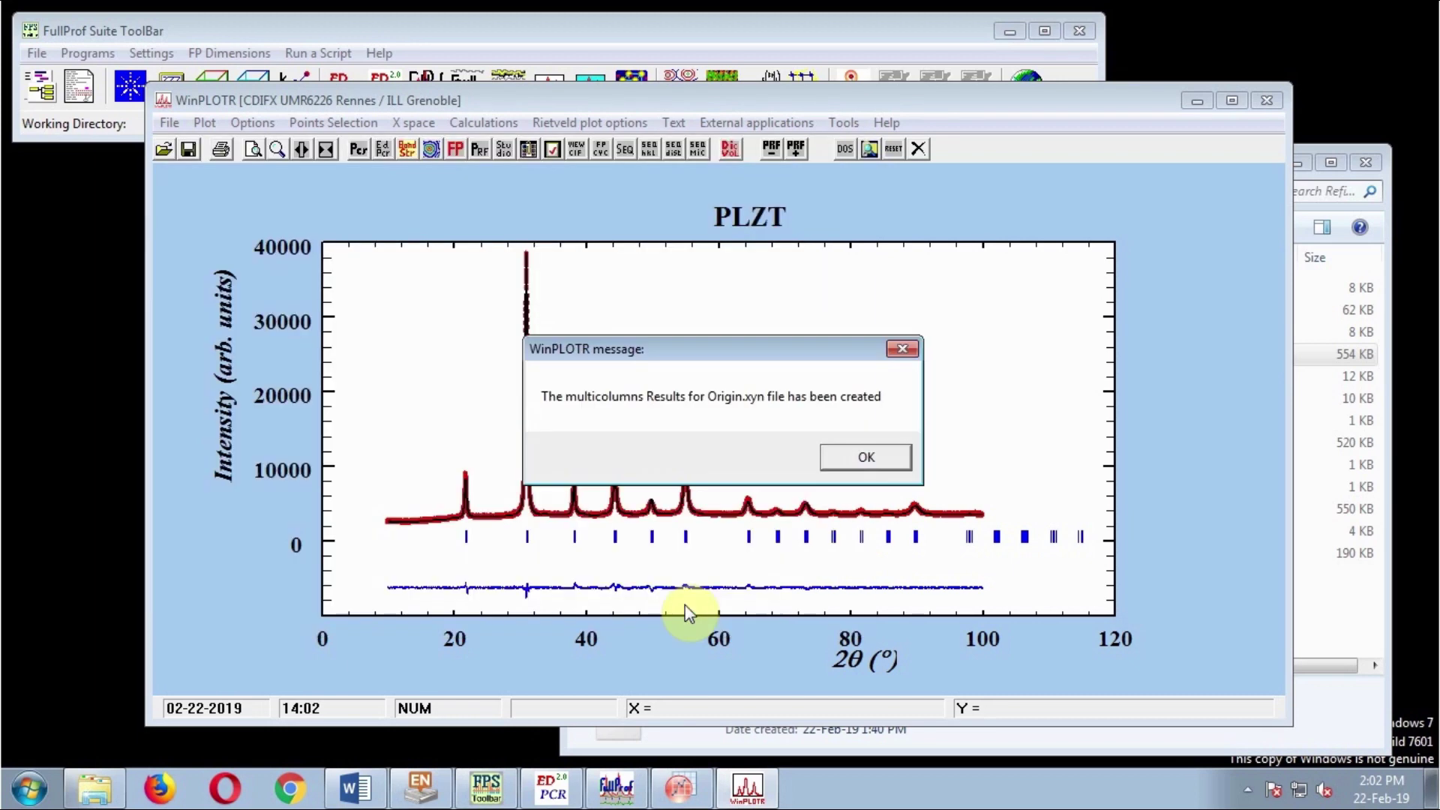
left_click(852, 456)
- Import Results for Origin.xyn into Book1 as single ASCII with 8 columns
left_click(679, 786)
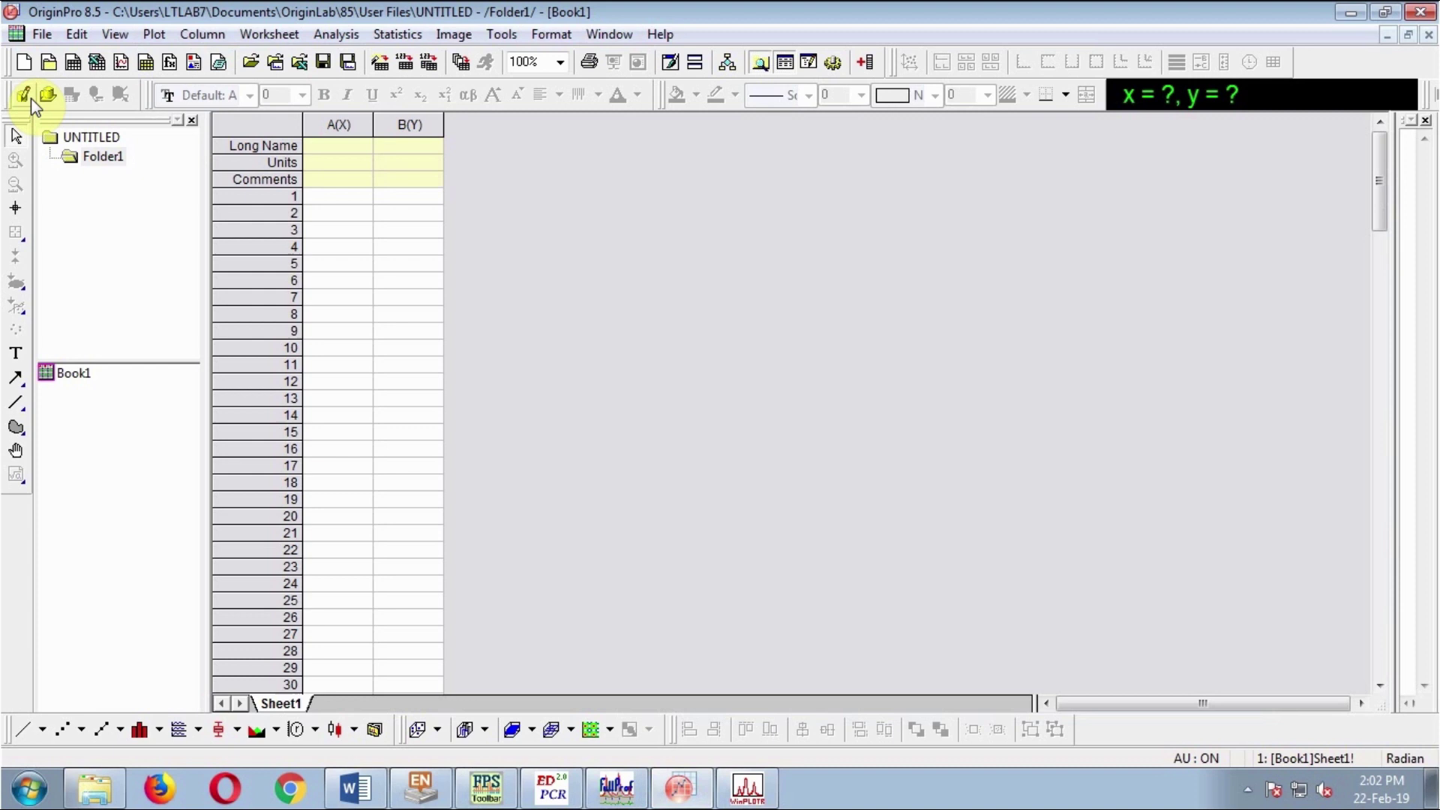
left_click(41, 34)
mouse_move(144, 428)
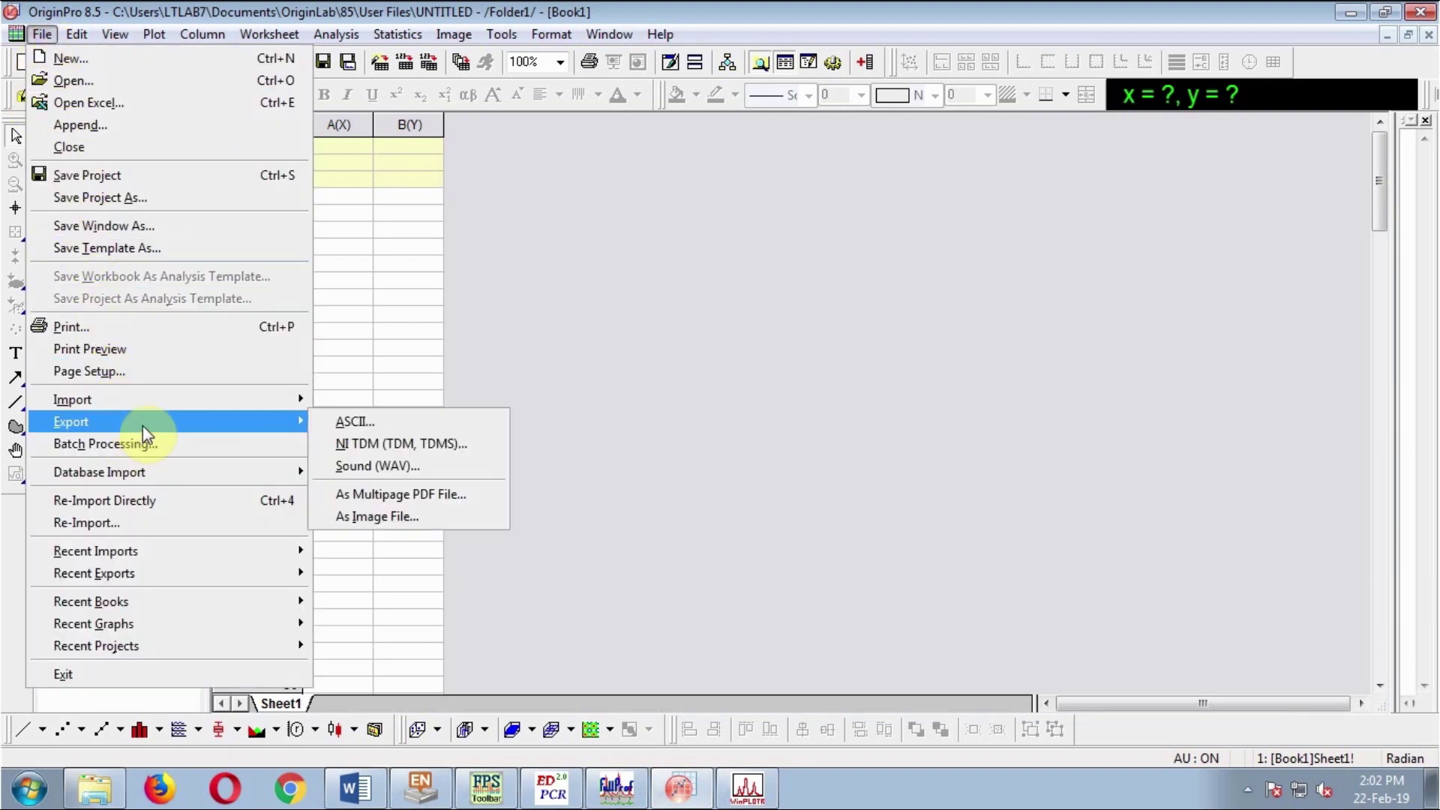
mouse_move(192, 409)
left_click(397, 152)
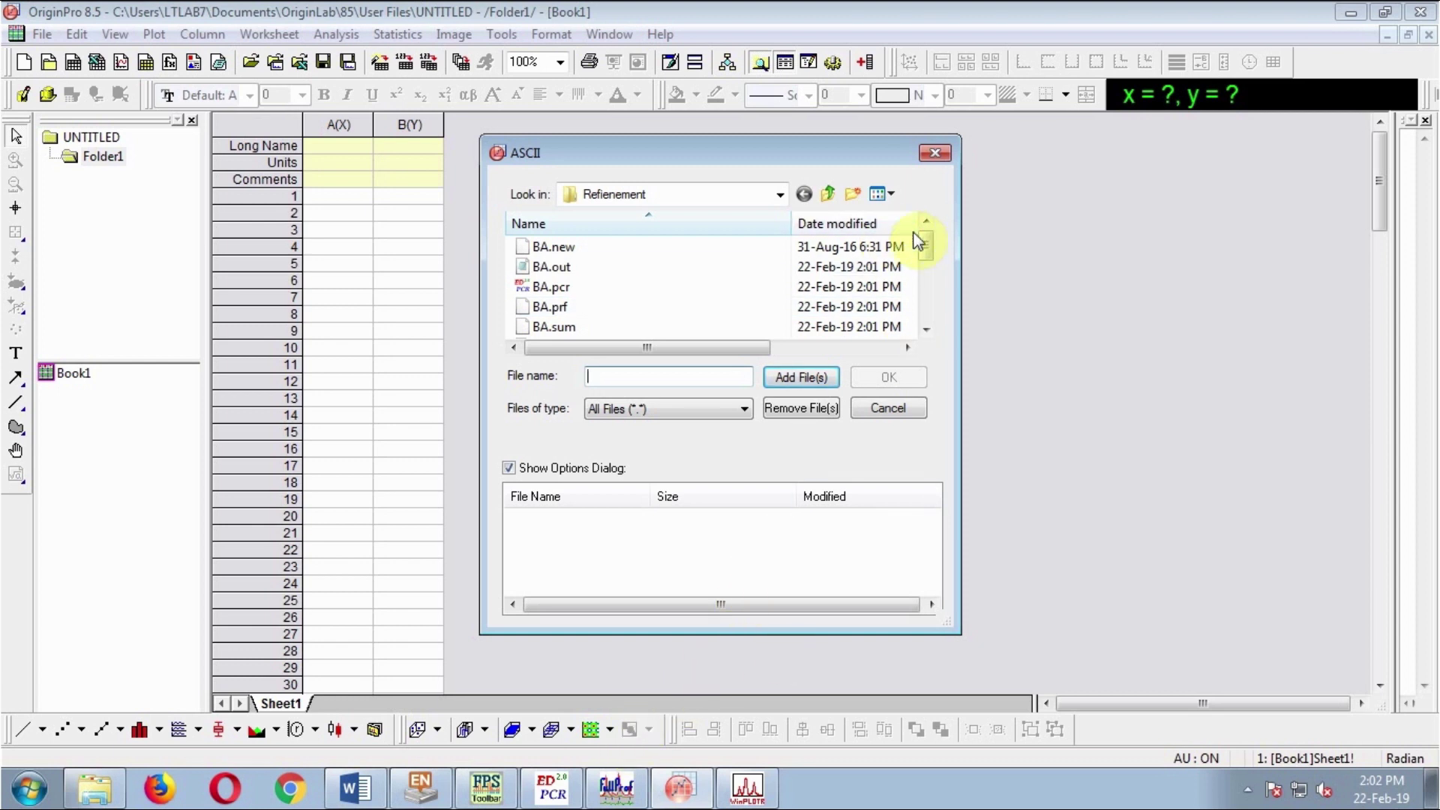
left_click_drag(918, 241, 930, 304)
left_click(593, 326)
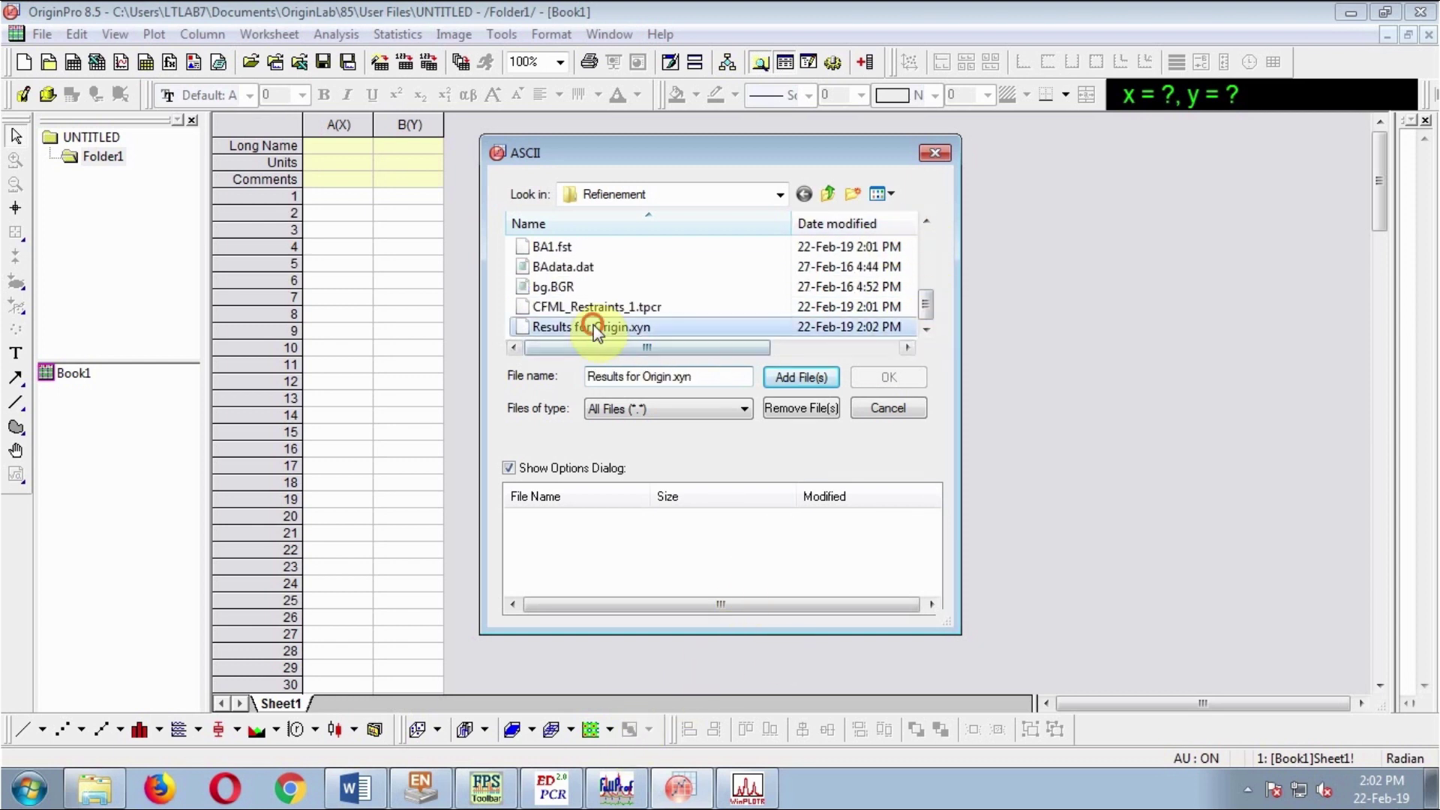
left_click(806, 376)
left_click(889, 377)
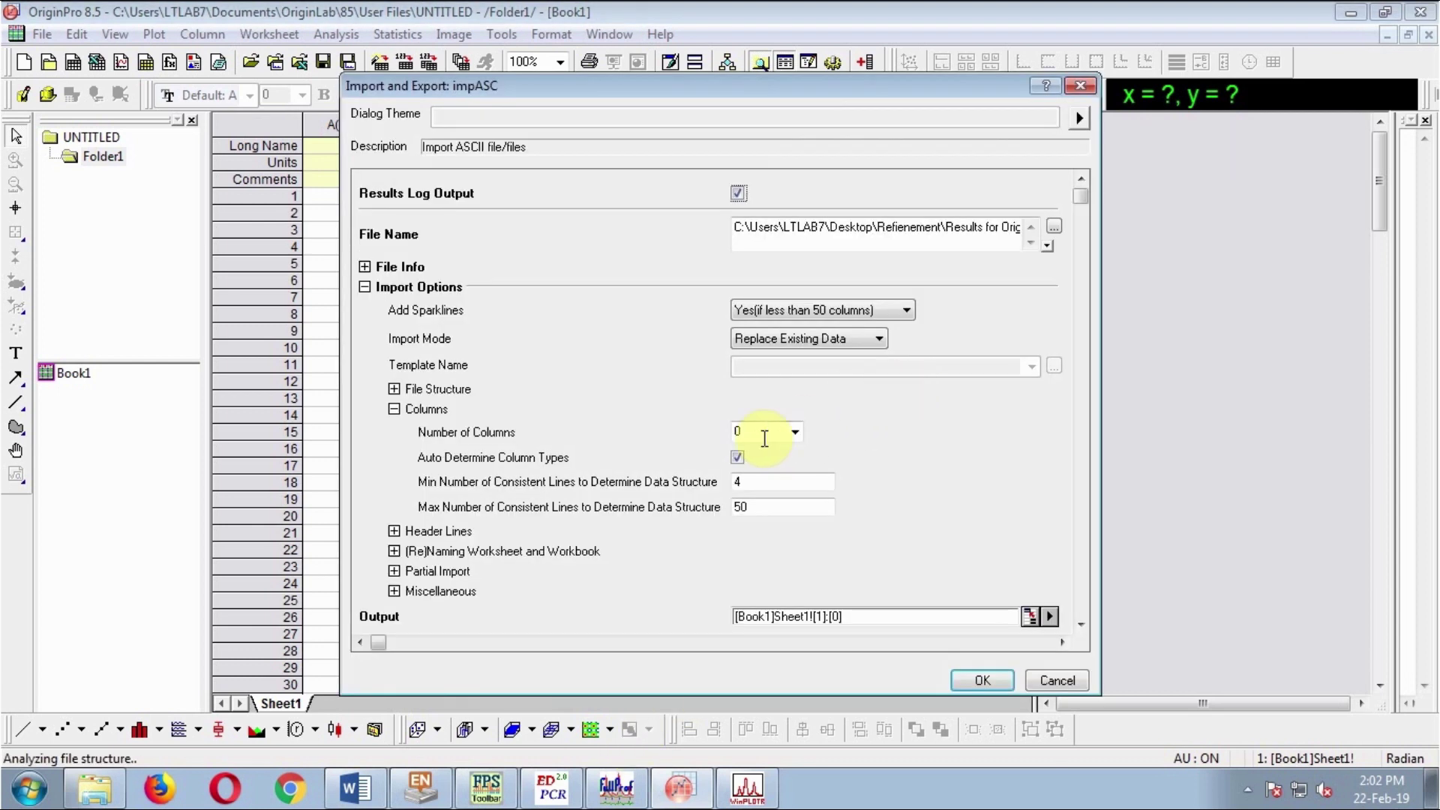
left_click(764, 439)
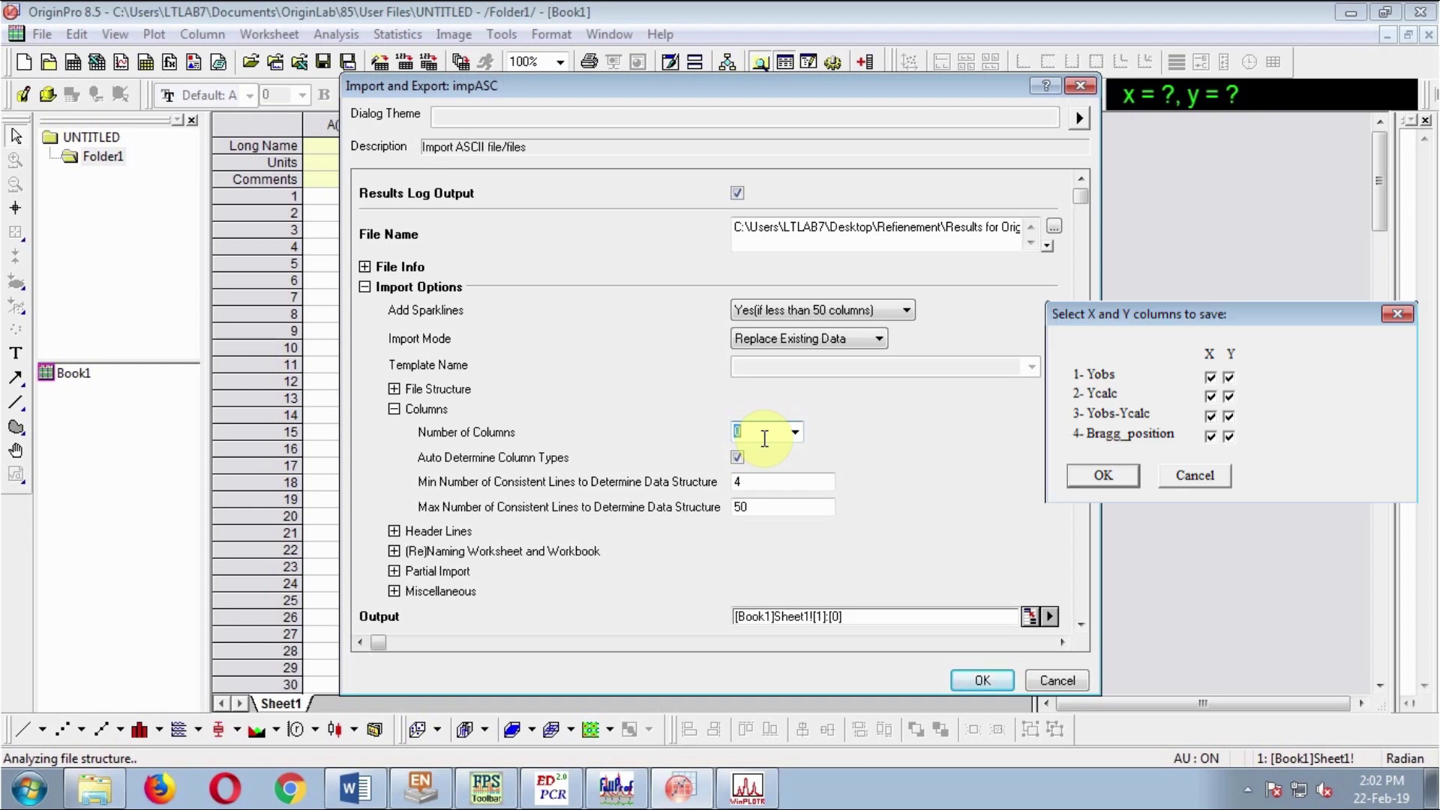
left_click(975, 683)
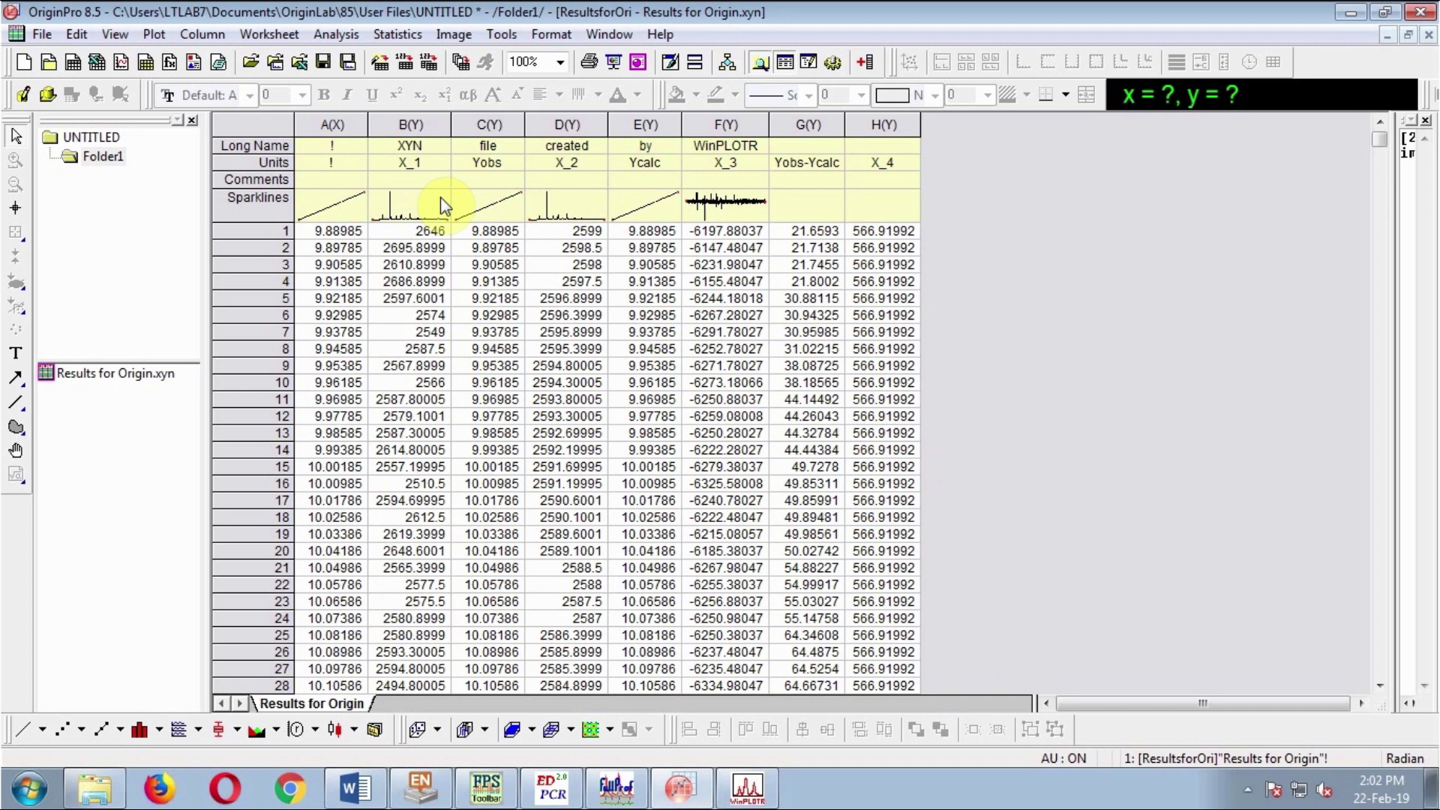
- Subscript 'obs' in the Yobs label and 'calc' in the Ycalc label
mouse_move(413, 154)
left_mouse_down()
mouse_move(412, 142)
mouse_move(909, 176)
mouse_move(341, 147)
mouse_move(427, 171)
left_mouse_up()
left_click(408, 170)
left_click(420, 163)
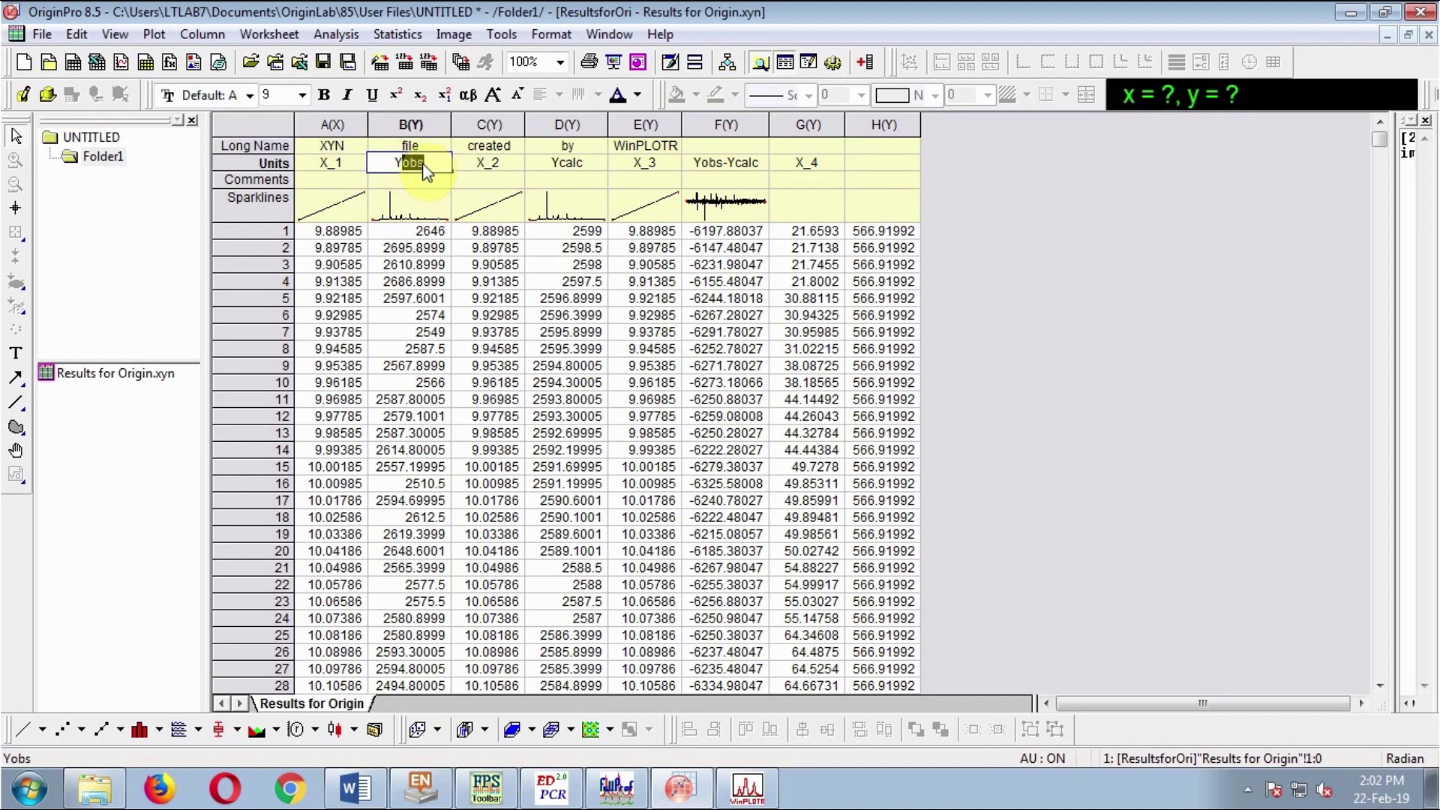
left_click(424, 99)
left_click(564, 165)
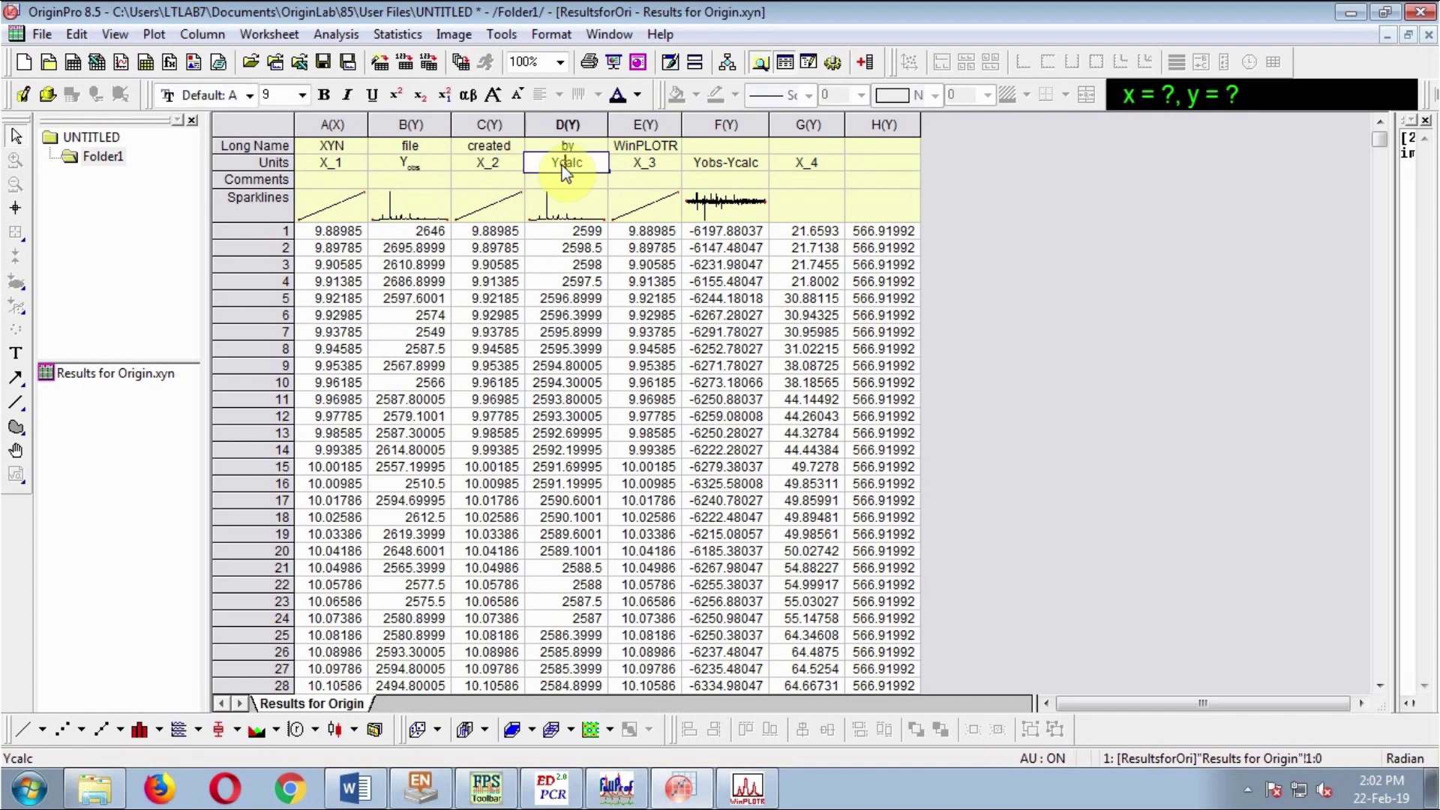
left_click(421, 96)
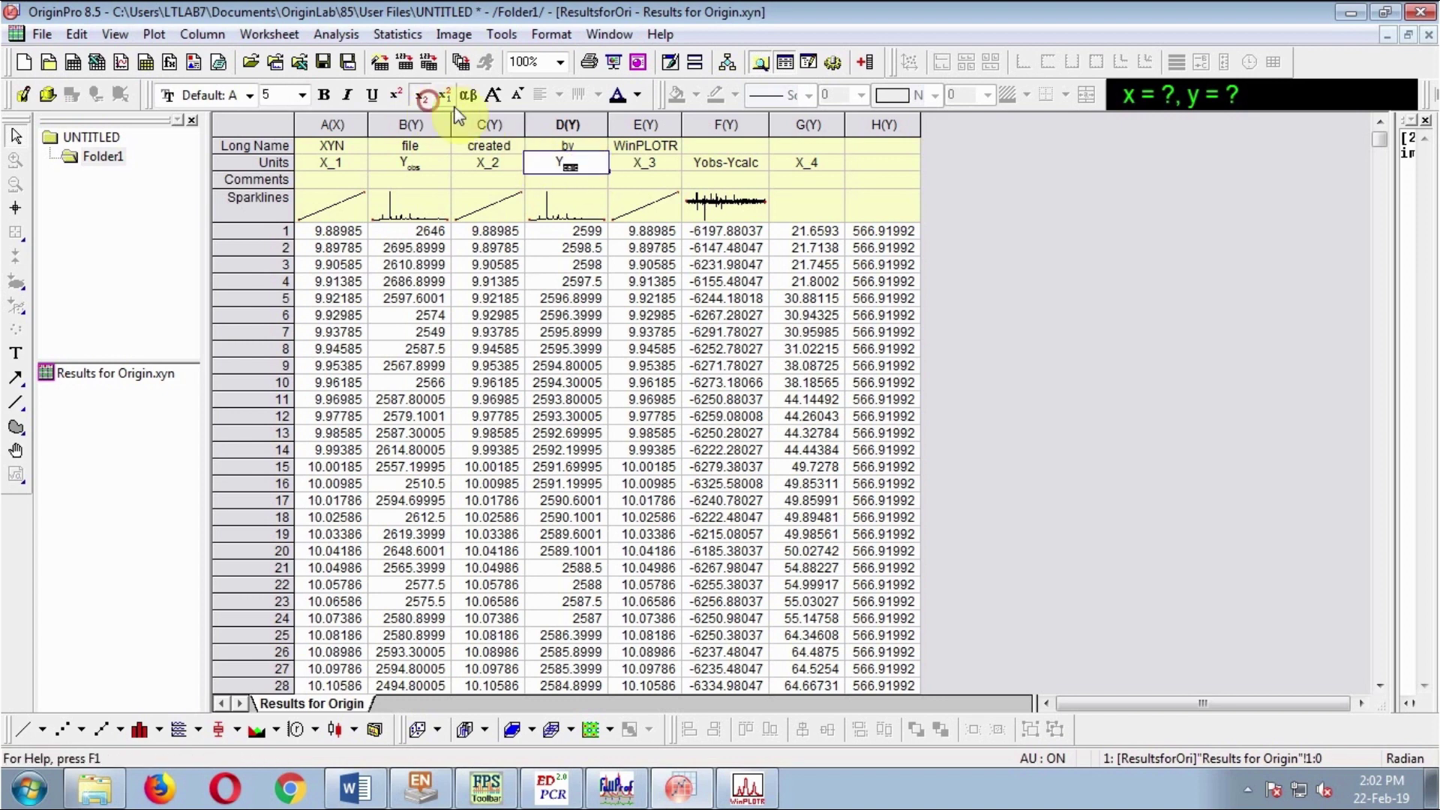
- Subscript obs and calc in Yobs-Ycalc, and label column H 'Bragg Positions'
left_click(703, 172)
left_click(701, 165)
left_click_drag(699, 165, 725, 173)
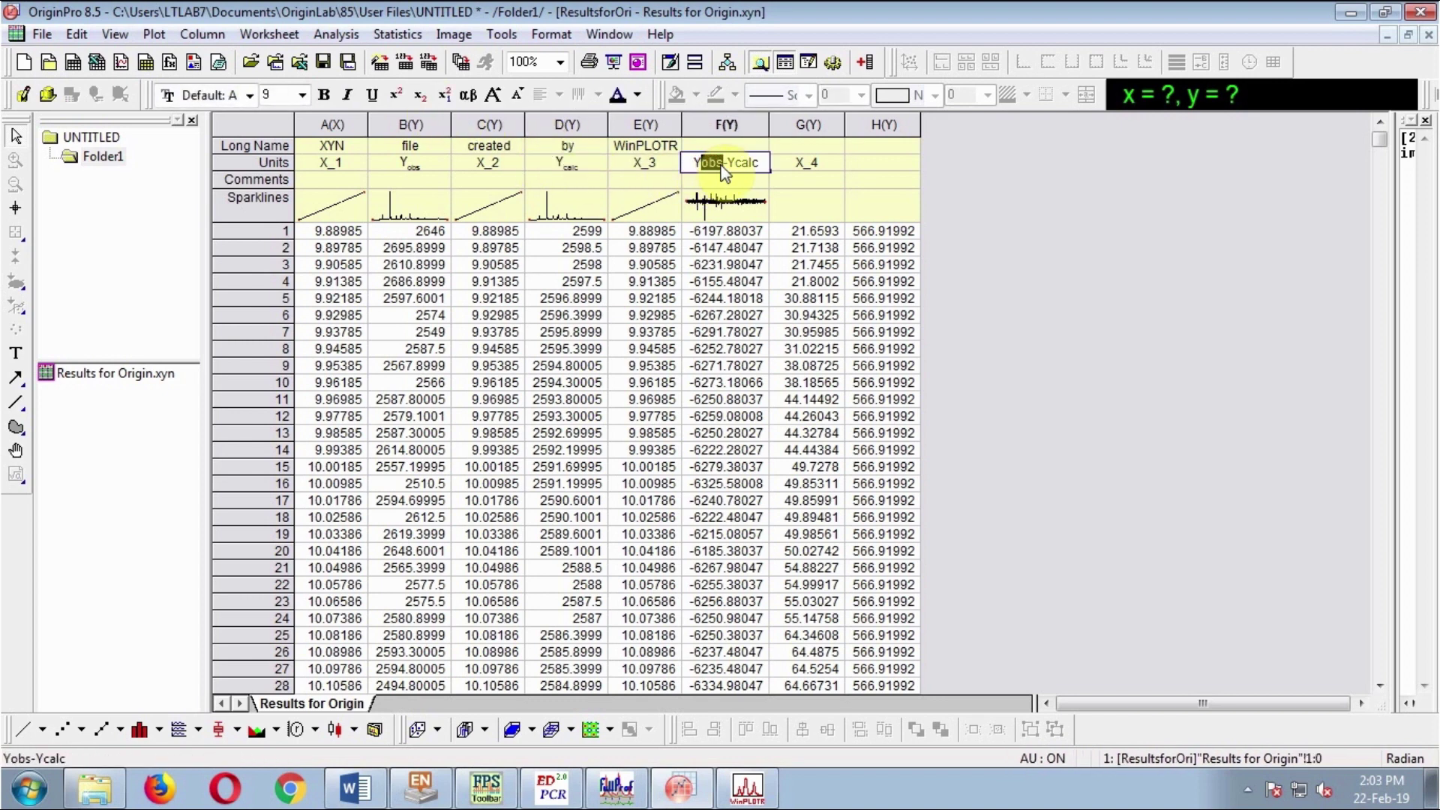
left_click(421, 96)
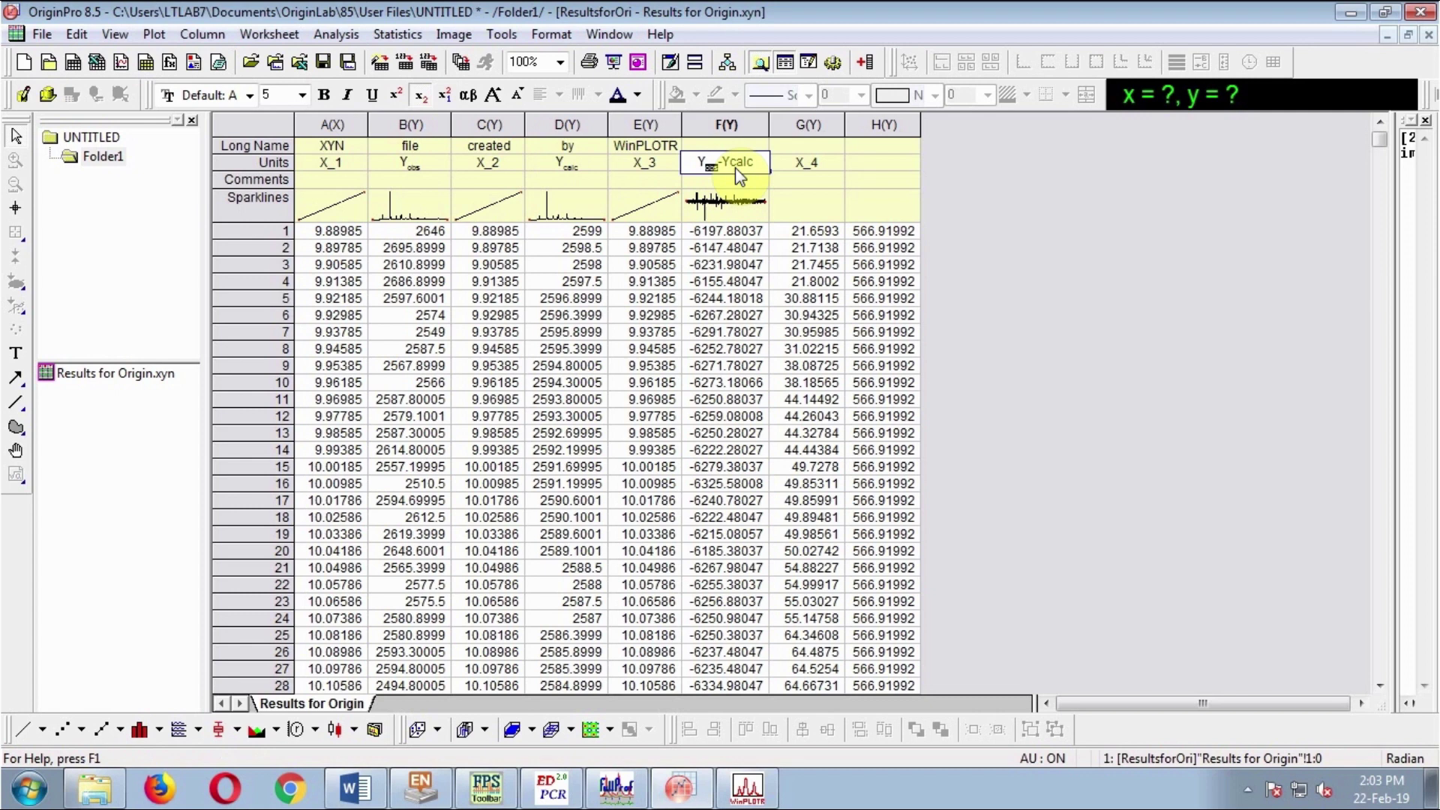
left_click(420, 96)
left_click(860, 164)
type("Bra")
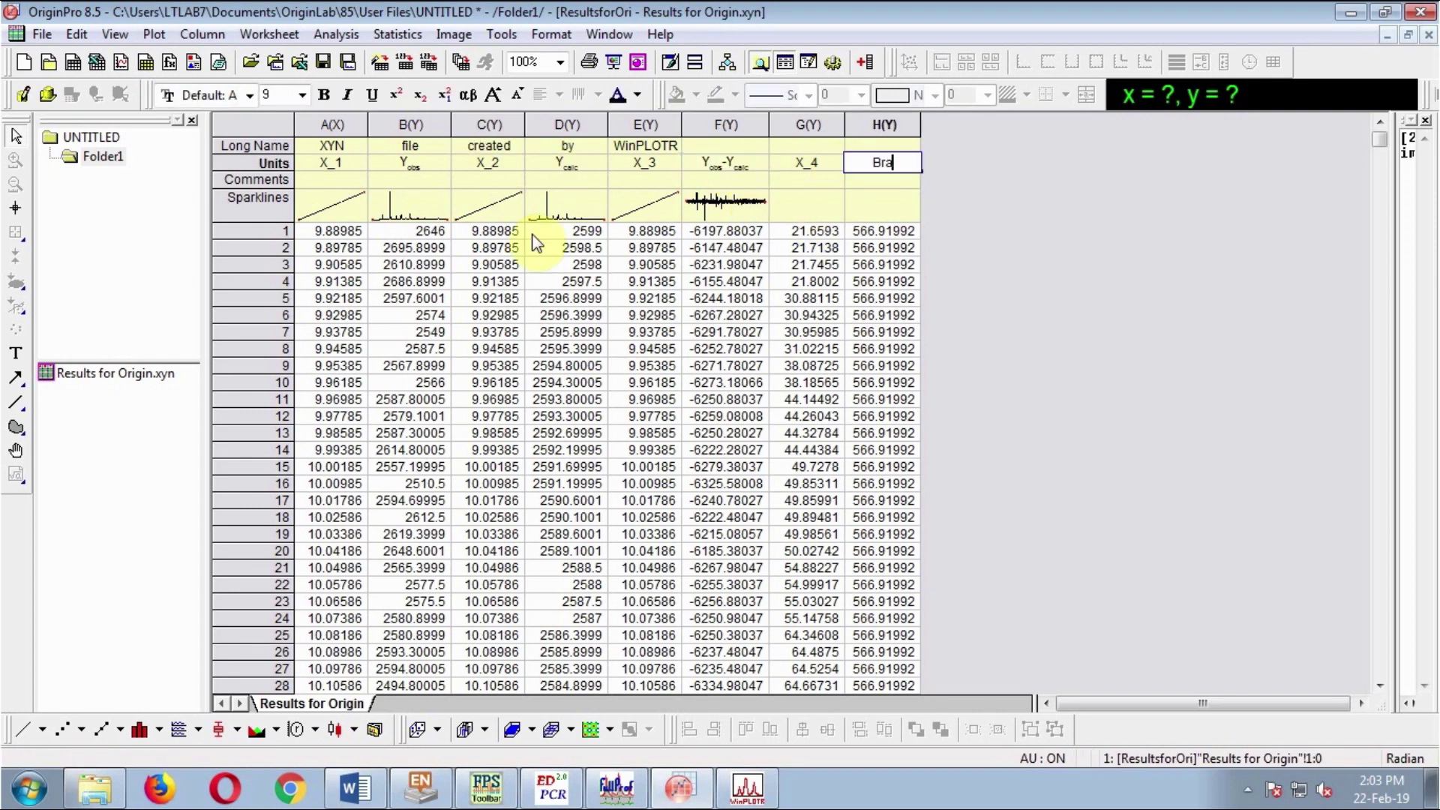
type("gg Positions")
- Move the Units labels into the Comments row and delete the X_3 and X_4 comments
key("Return")
left_click_drag(400, 171, 891, 172)
key("ctrl+x")
left_click(411, 179)
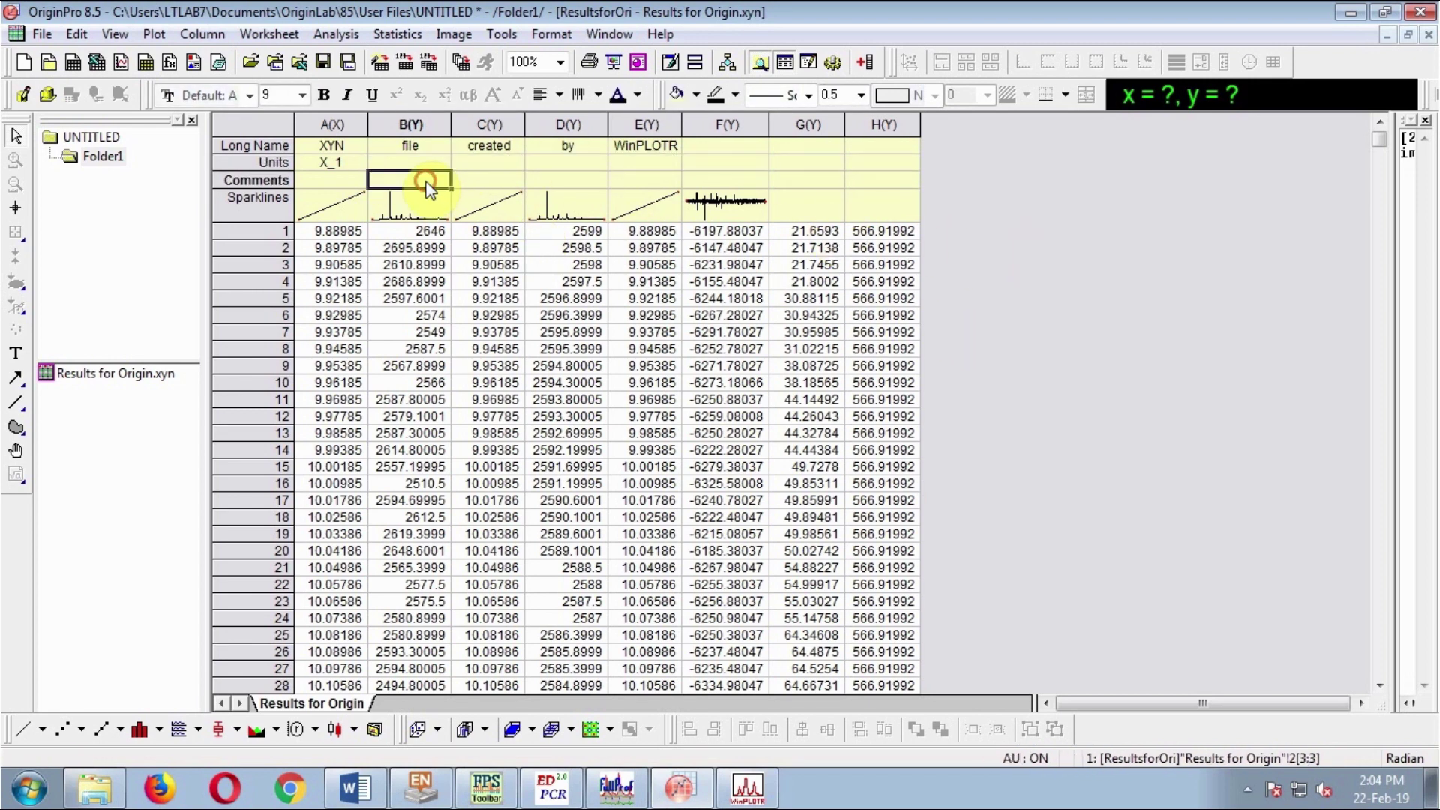
key("ctrl+v")
left_click(488, 179)
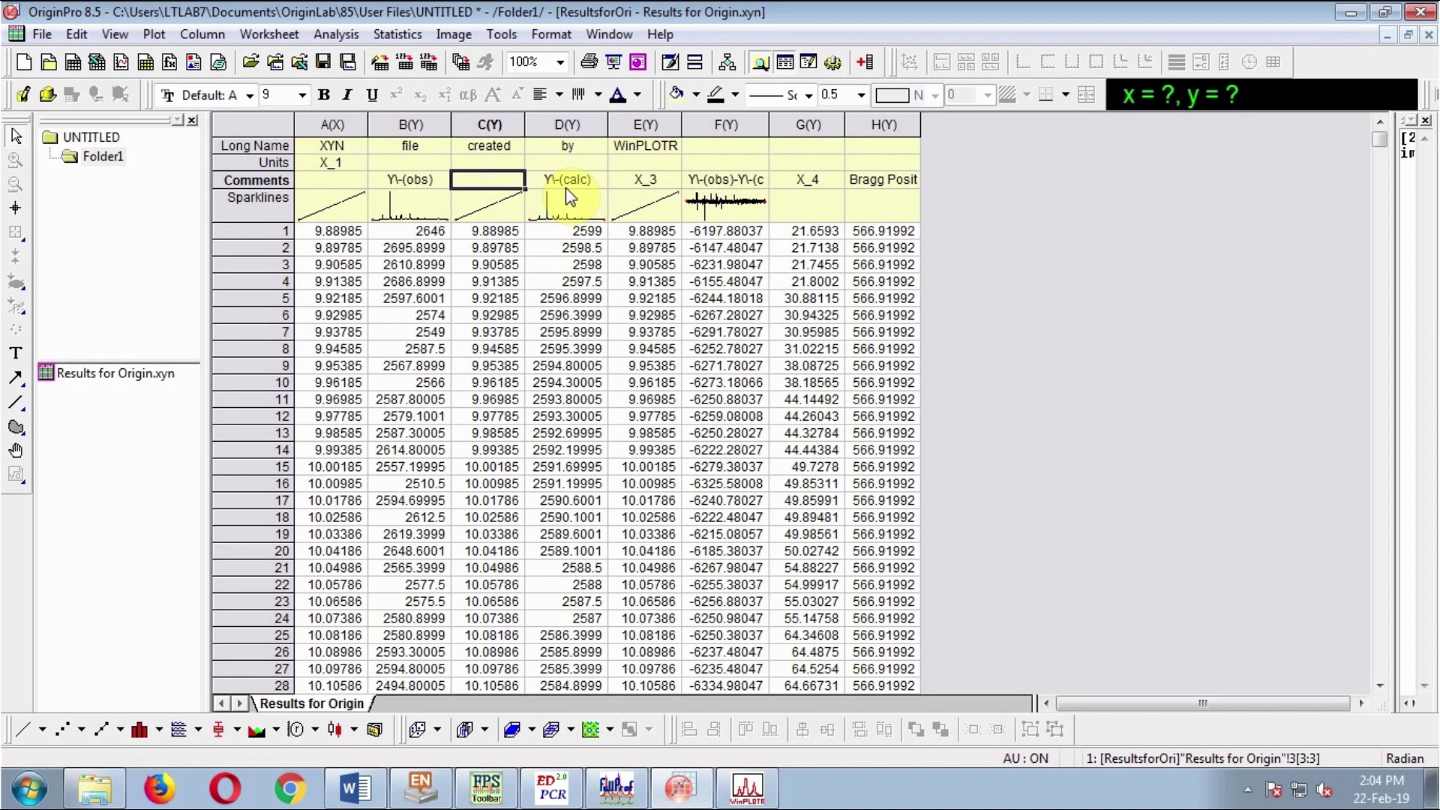
left_click(646, 180)
key("Delete")
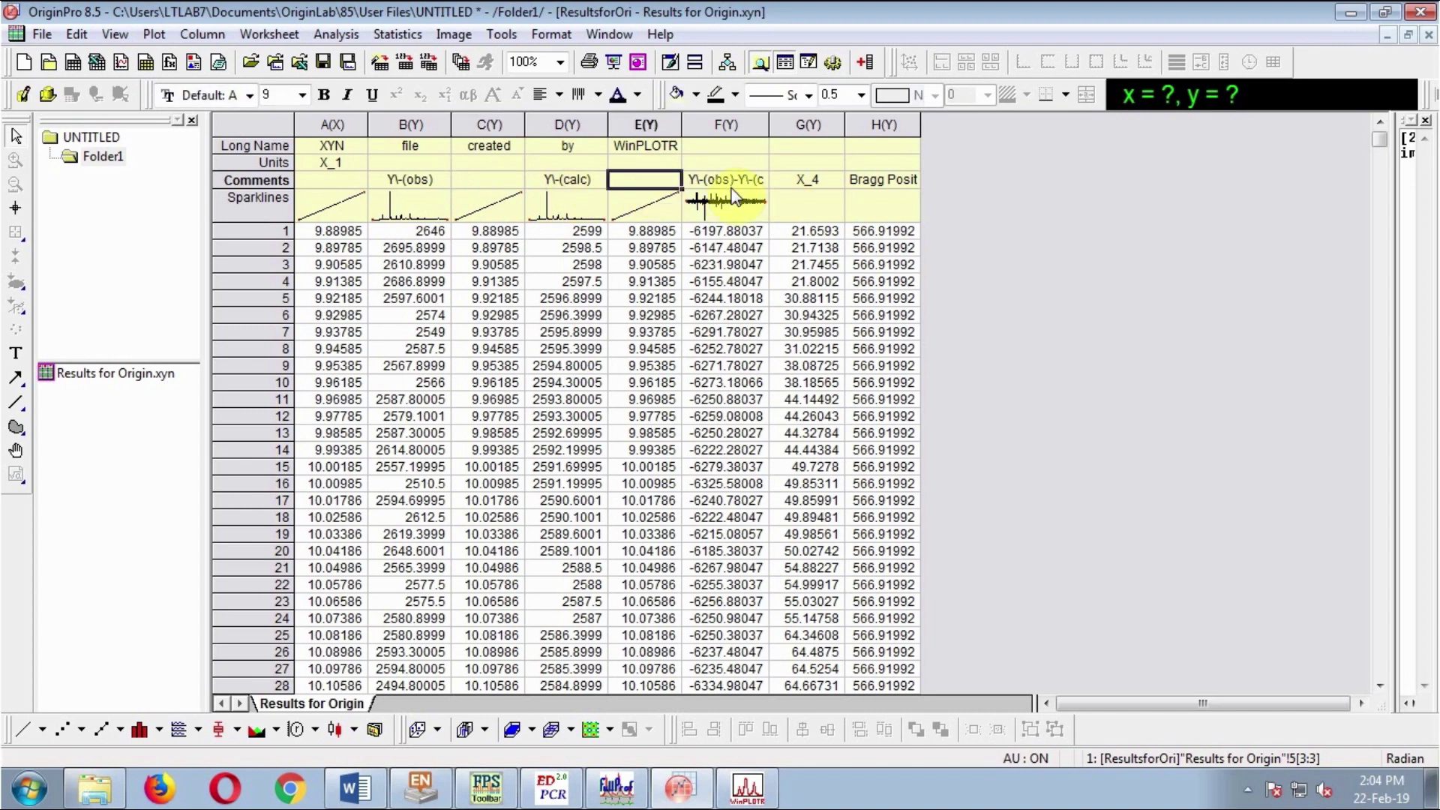
left_click(808, 180)
key("Delete")
left_click(1015, 218)
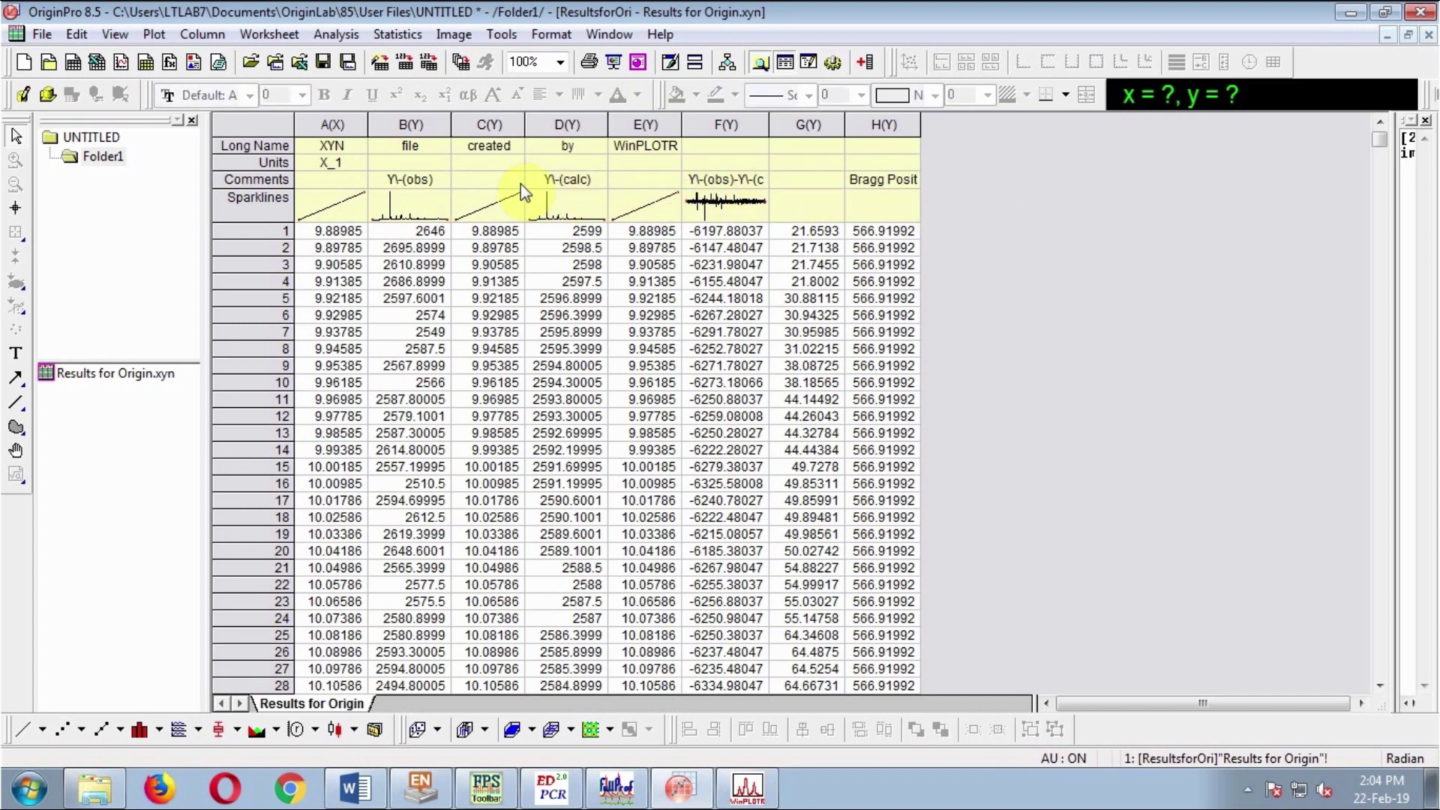
- Label column A '2 Theta (degree)', column B 'Intensity (a.u.)', and clear the C–E long names
left_click_drag(345, 148, 341, 163)
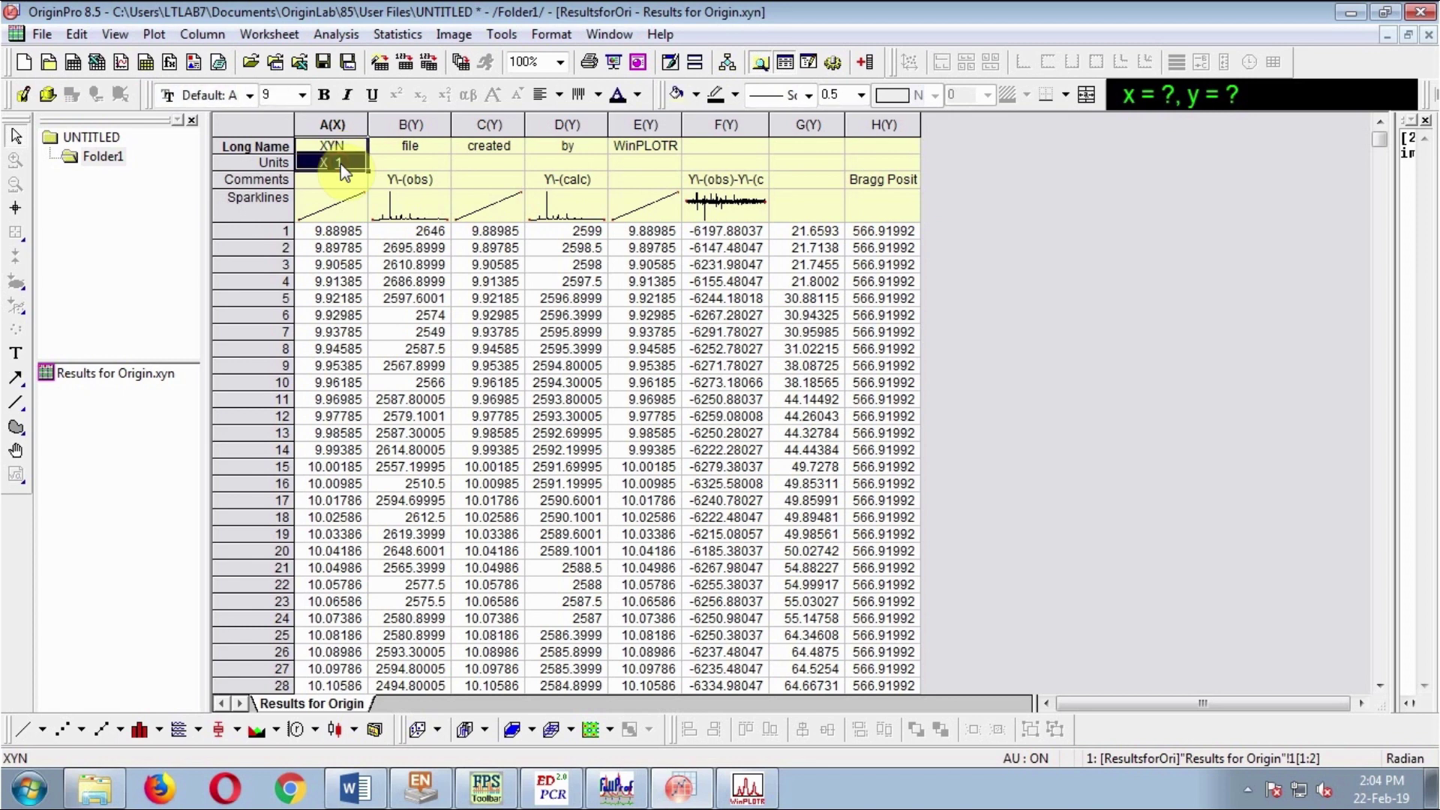
key("Delete")
type("2")
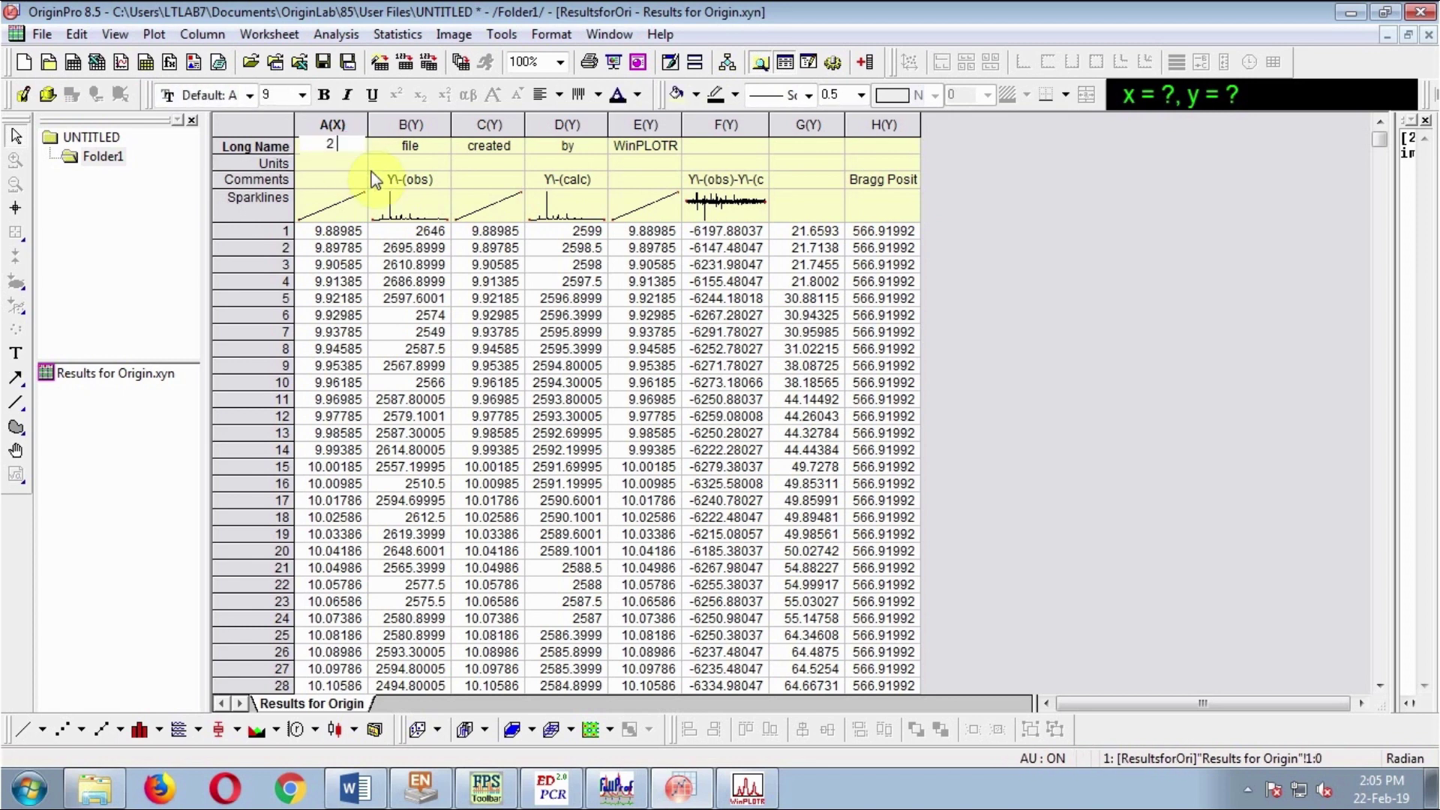
type(" Theta")
left_click(349, 162)
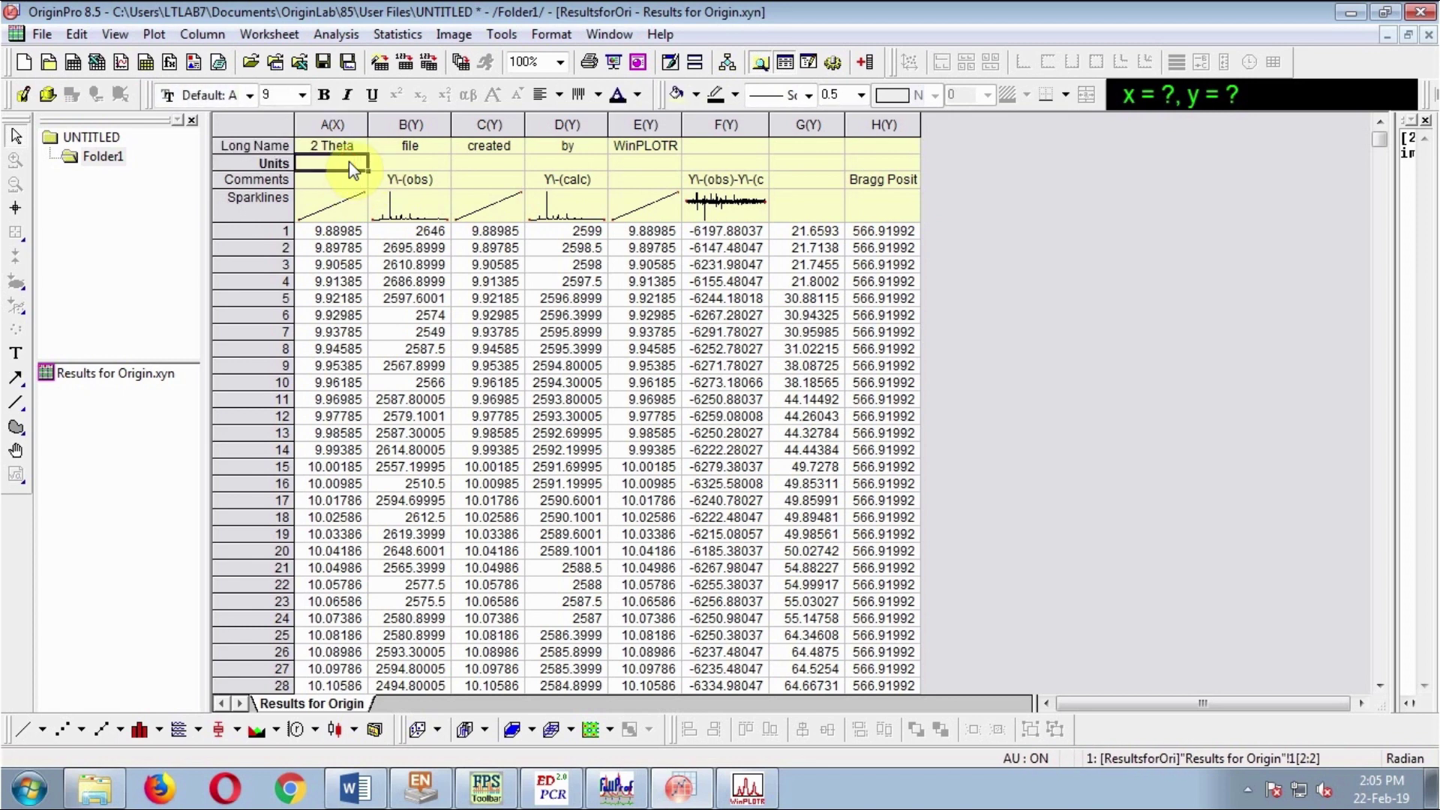
type("degree")
left_click(424, 146)
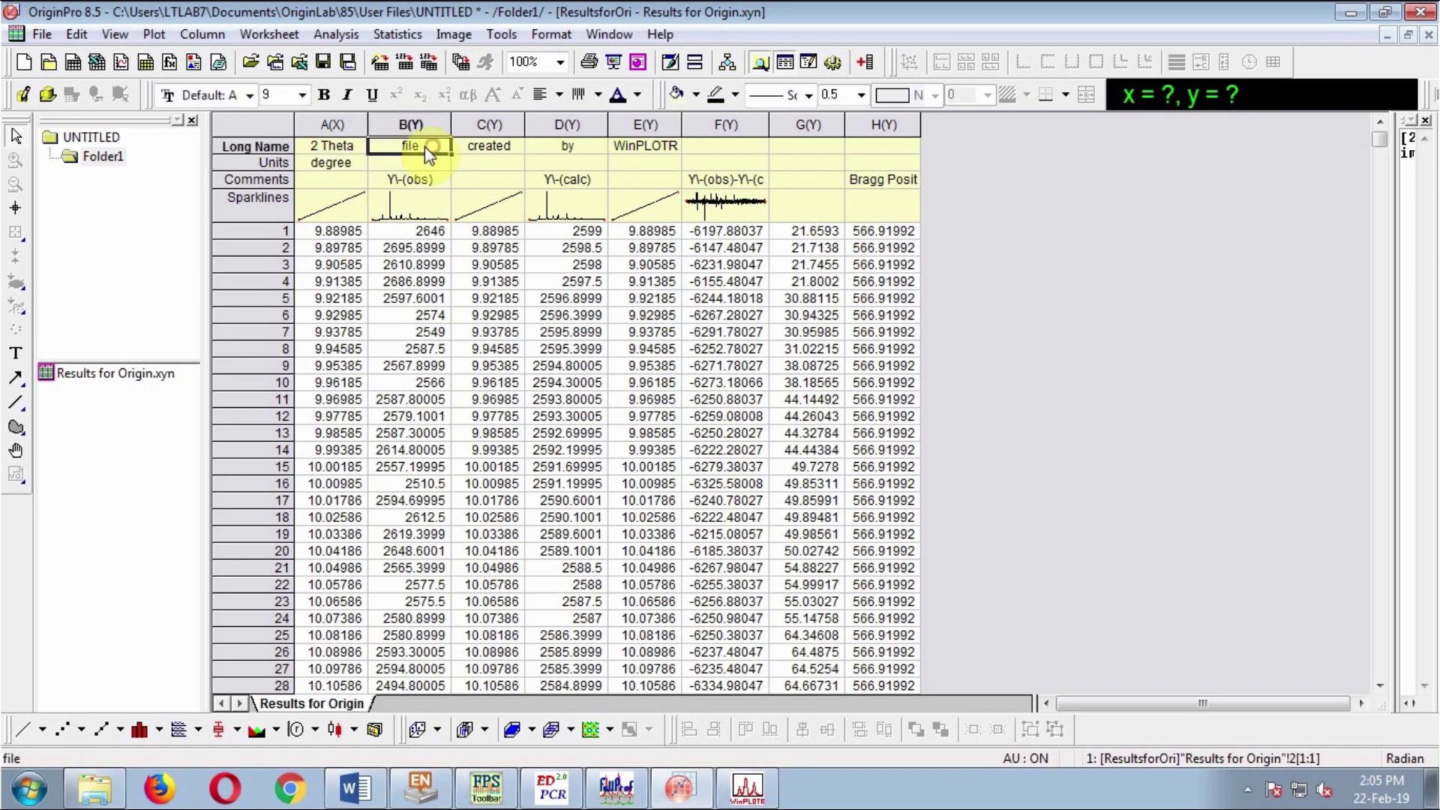
type("Intensity")
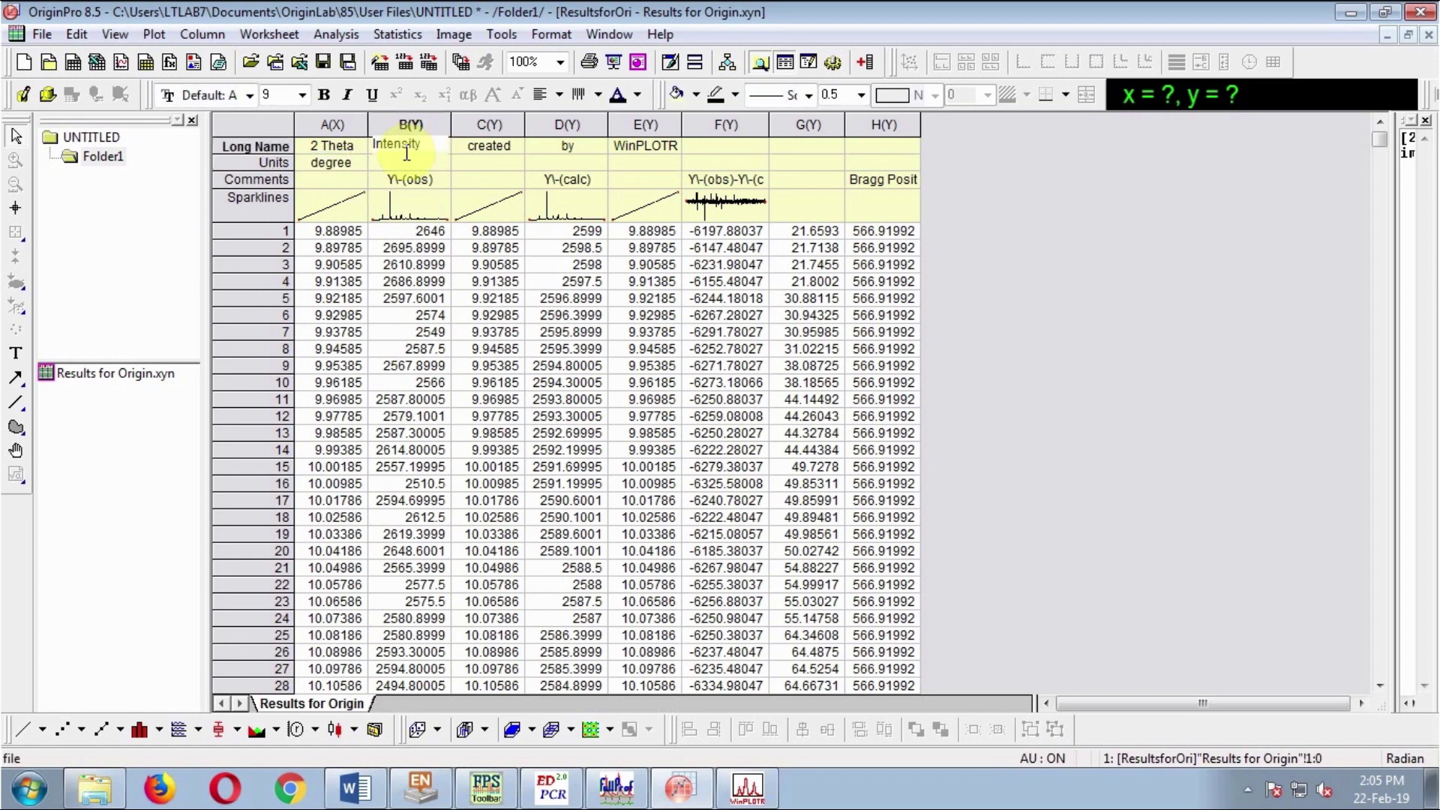
left_click(409, 163)
type("a.")
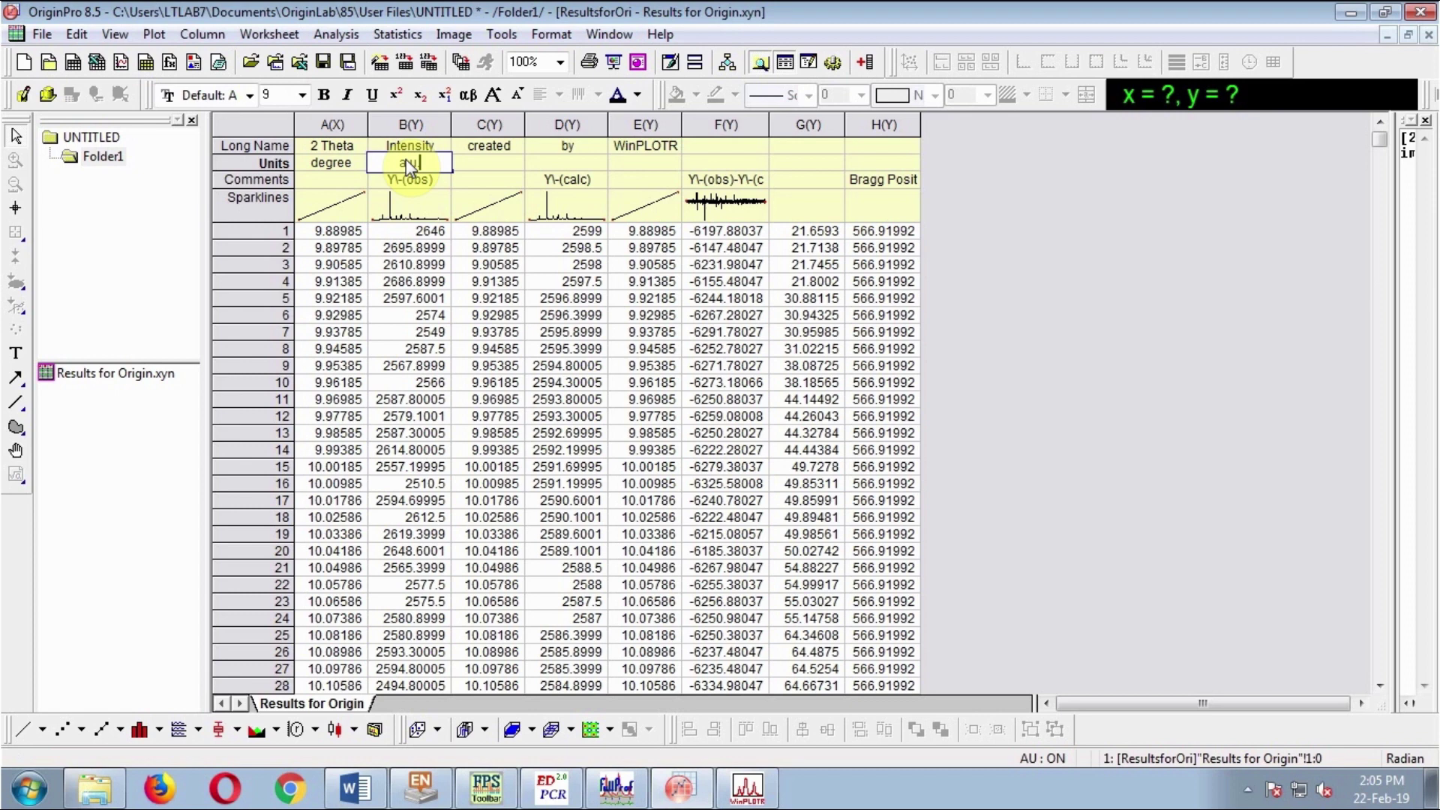
type("u.")
left_click_drag(489, 146, 679, 150)
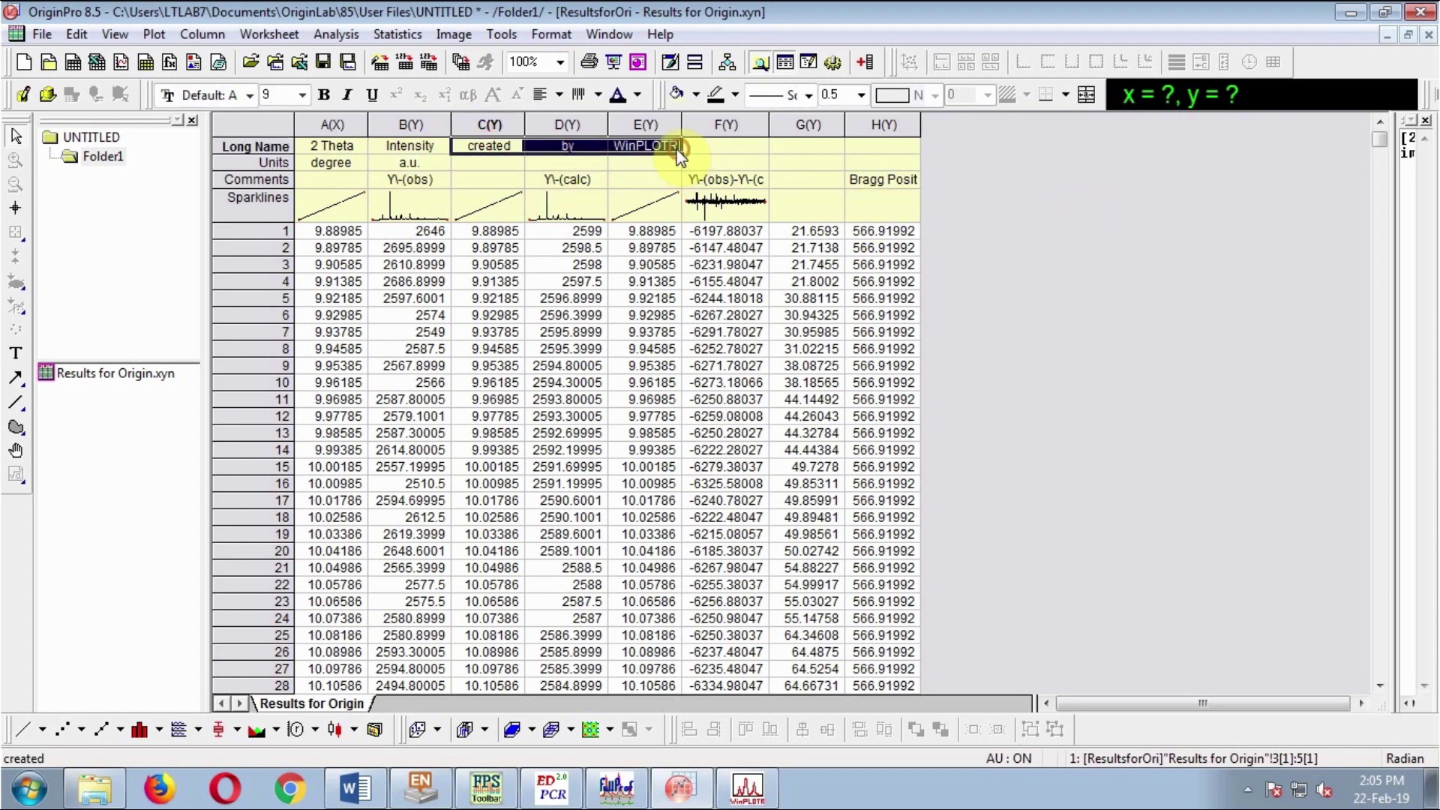
key("Delete")
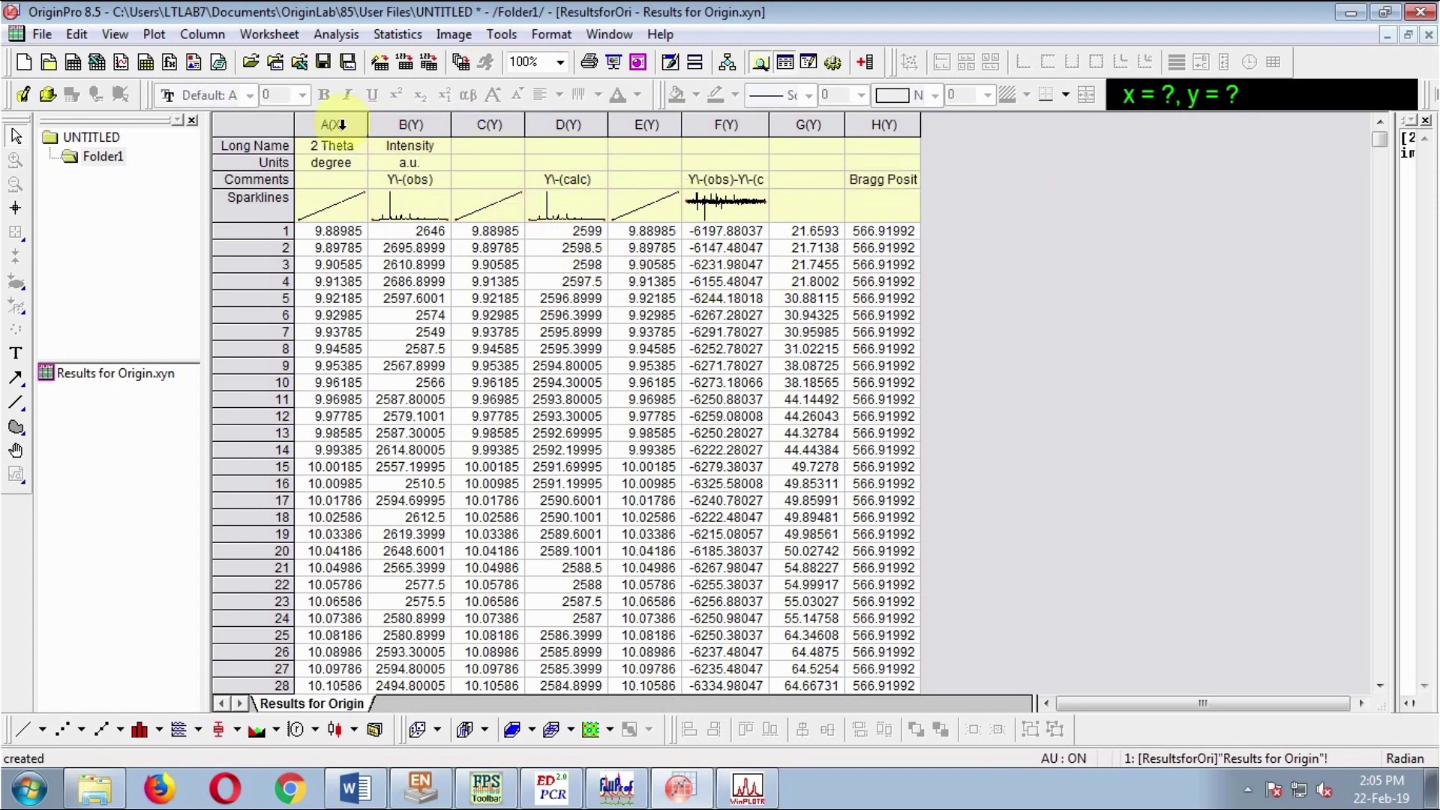
- Set all columns as XY XY pairs and plot them as a line graph
left_click_drag(336, 125, 846, 122)
right_click(835, 173)
mouse_move(991, 279)
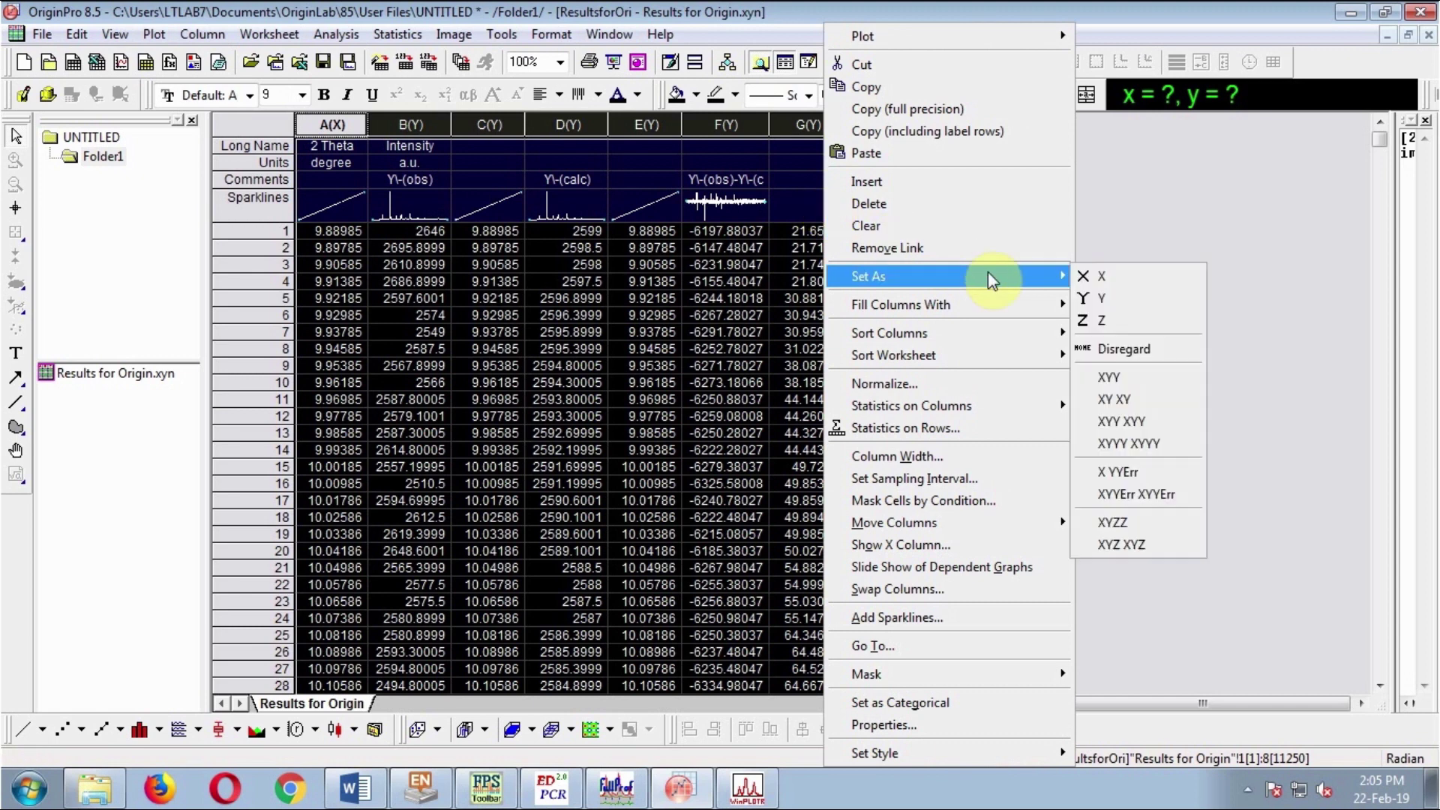
left_click(1153, 398)
left_click(1153, 363)
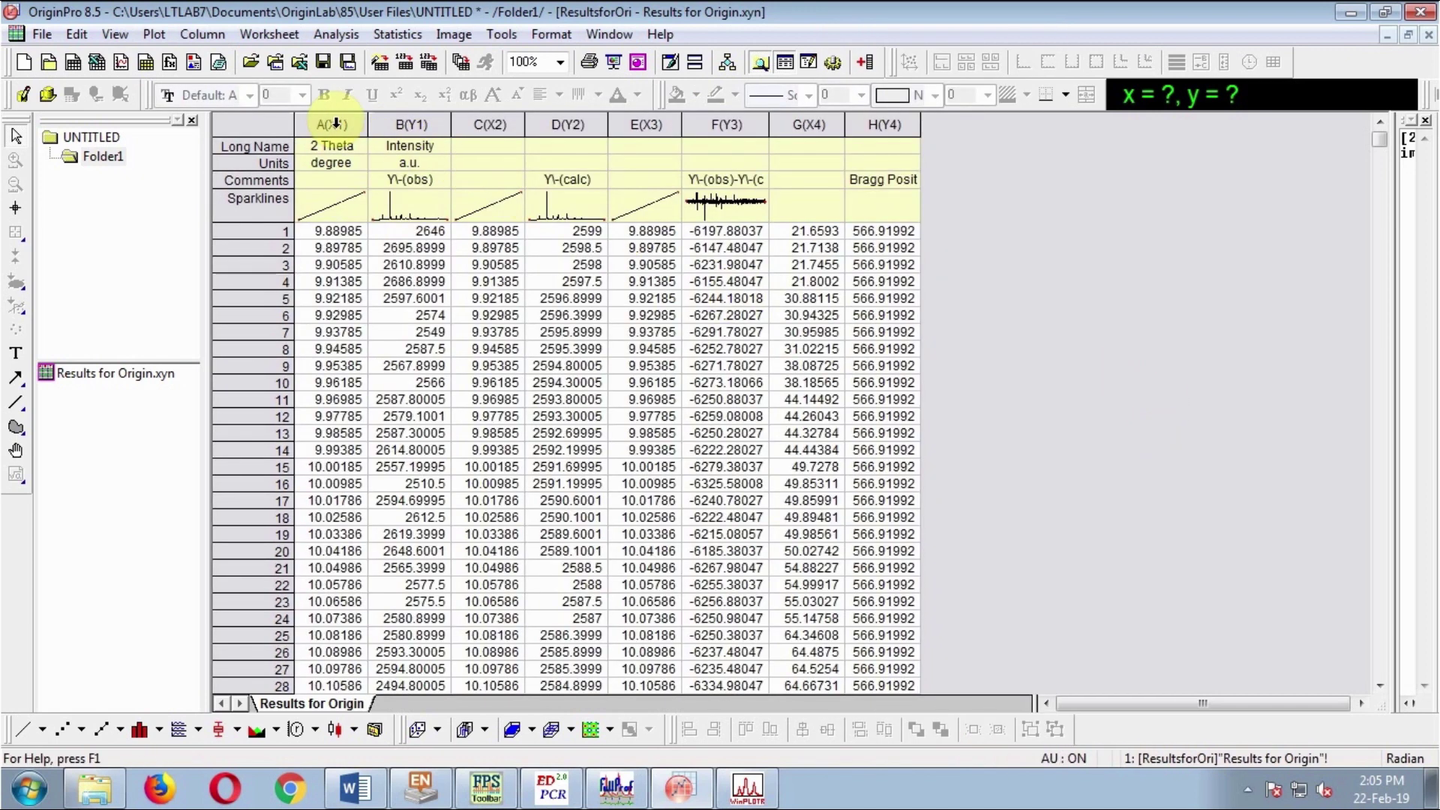
left_click_drag(335, 123, 900, 124)
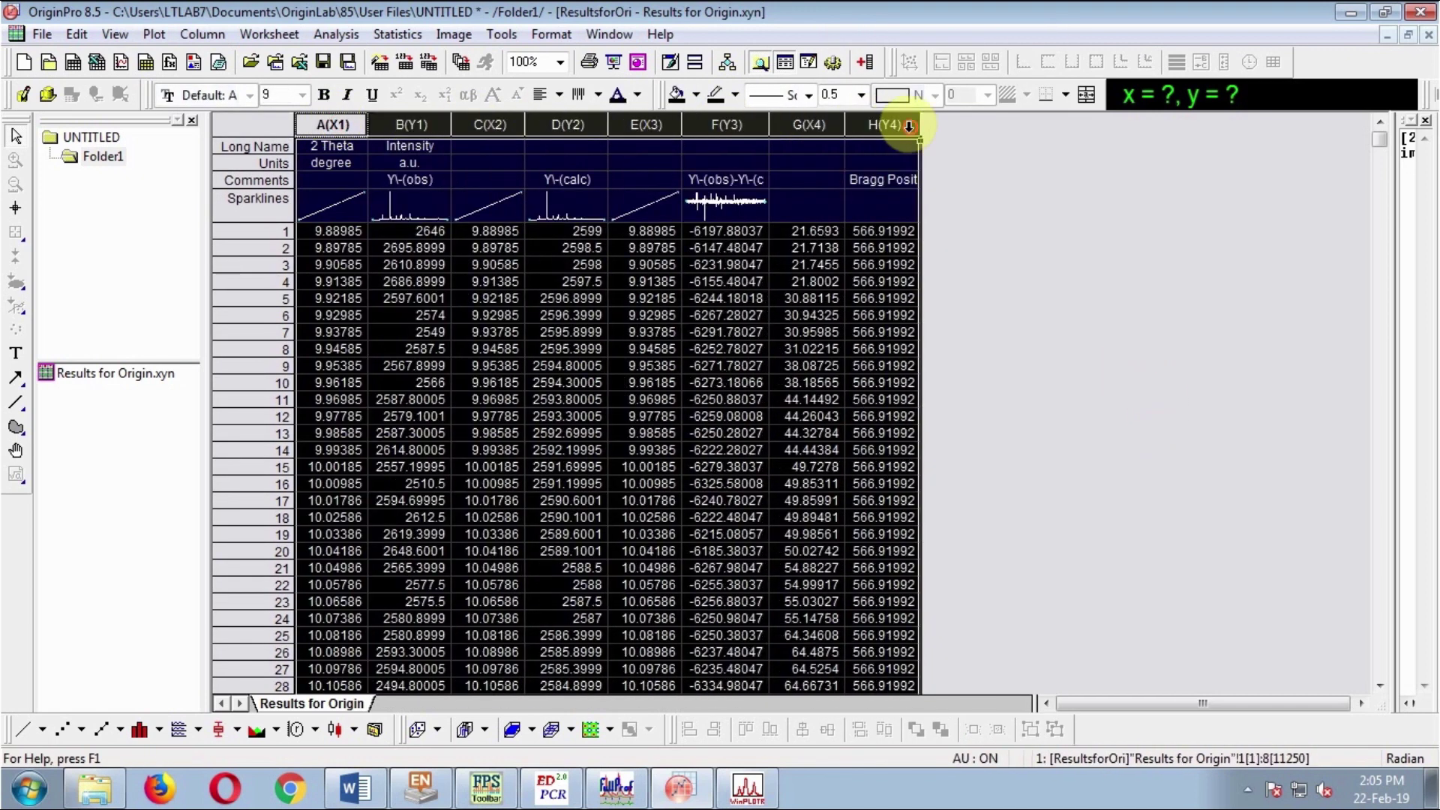
left_click(28, 739)
- Move the legend right of the graph, ungroup the curves, and open Plot Details
left_click_drag(948, 193, 1217, 327)
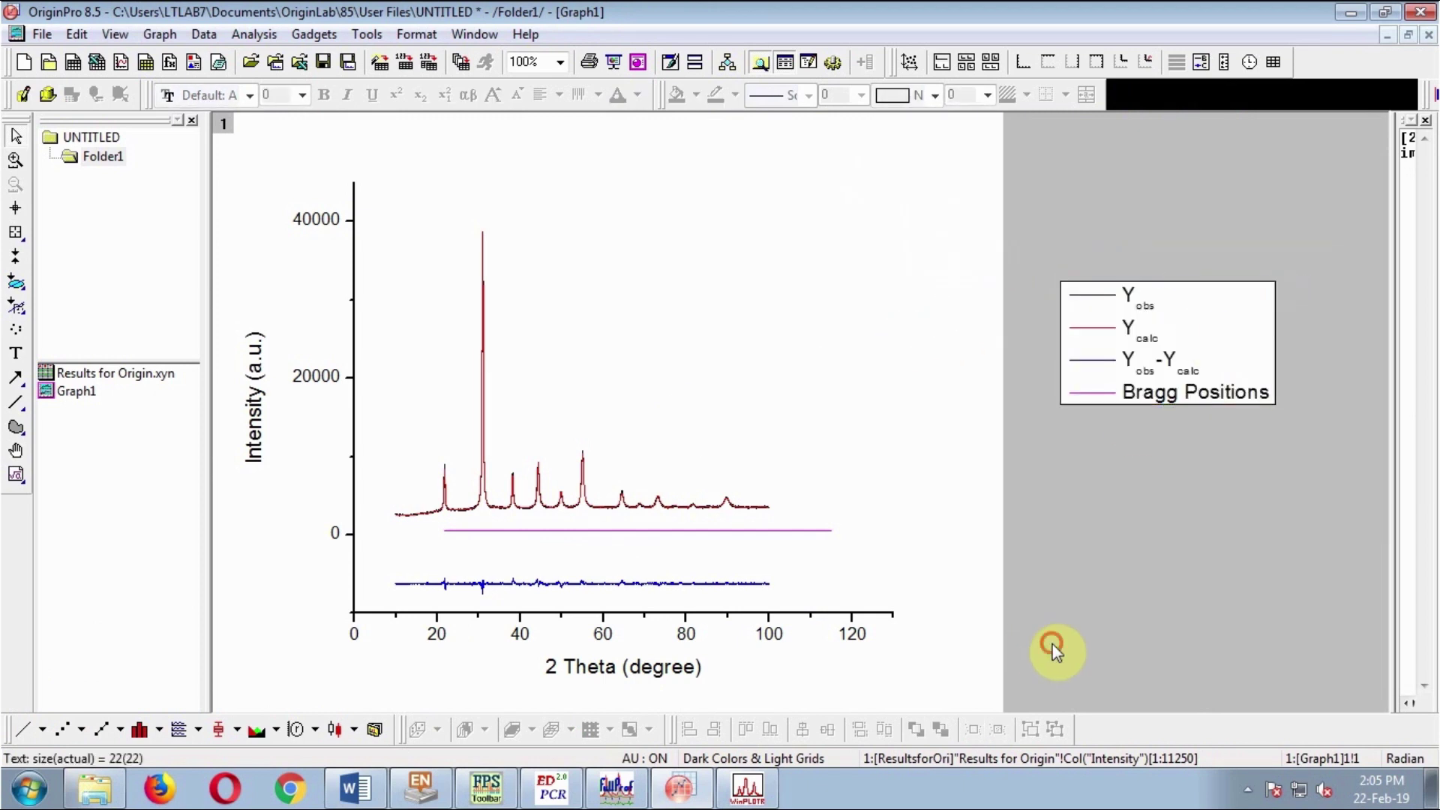
left_click(520, 508)
right_click(521, 510)
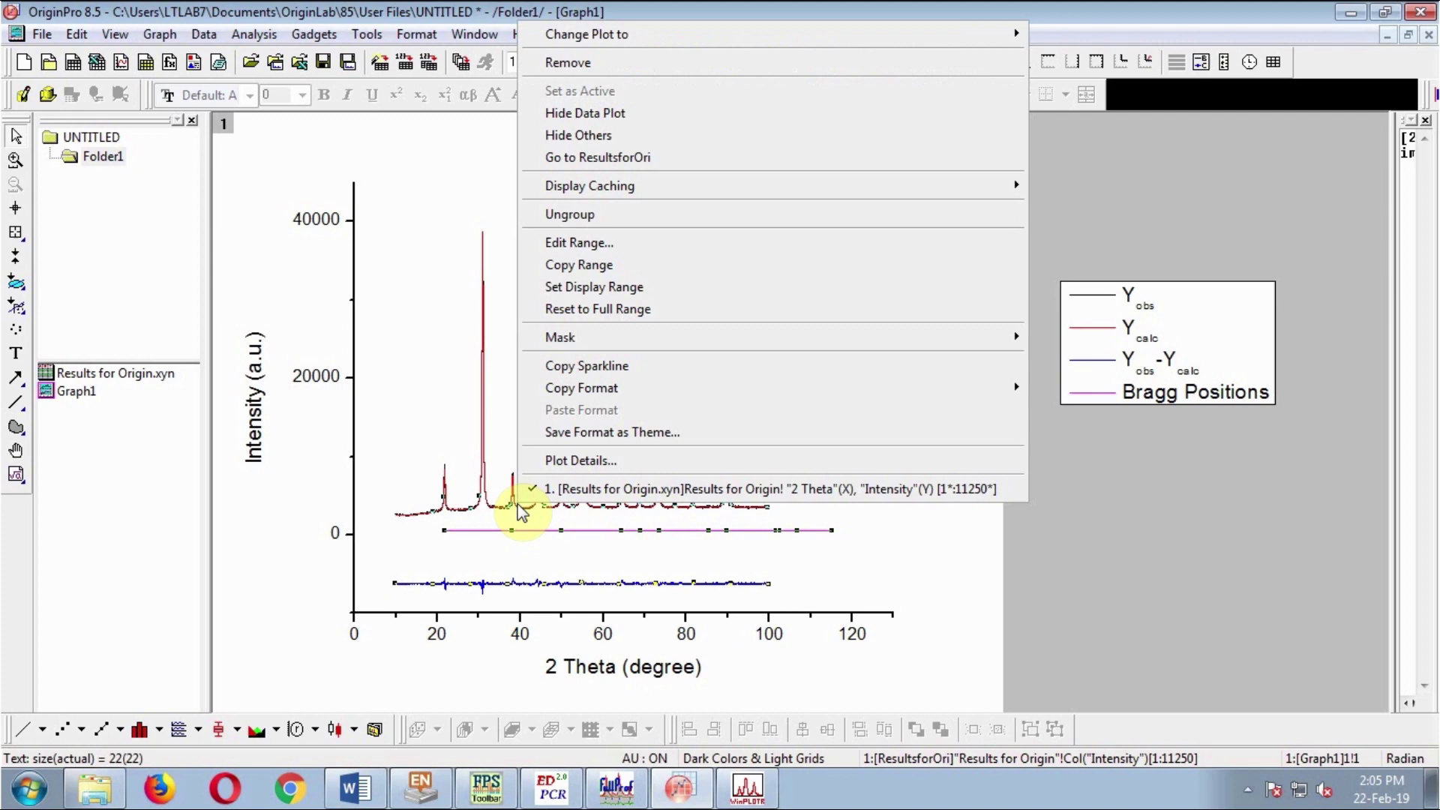
left_click(589, 215)
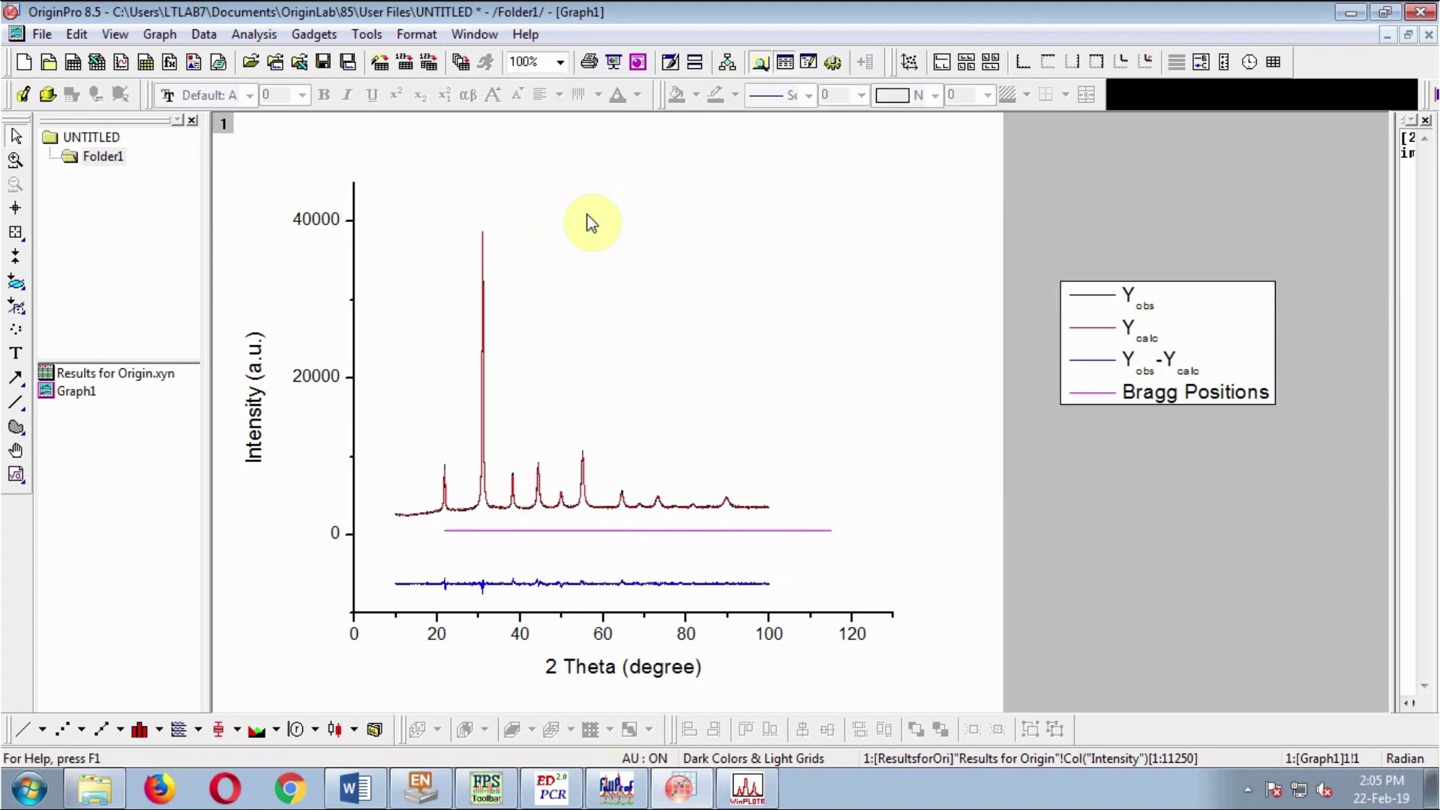
double_click(508, 527)
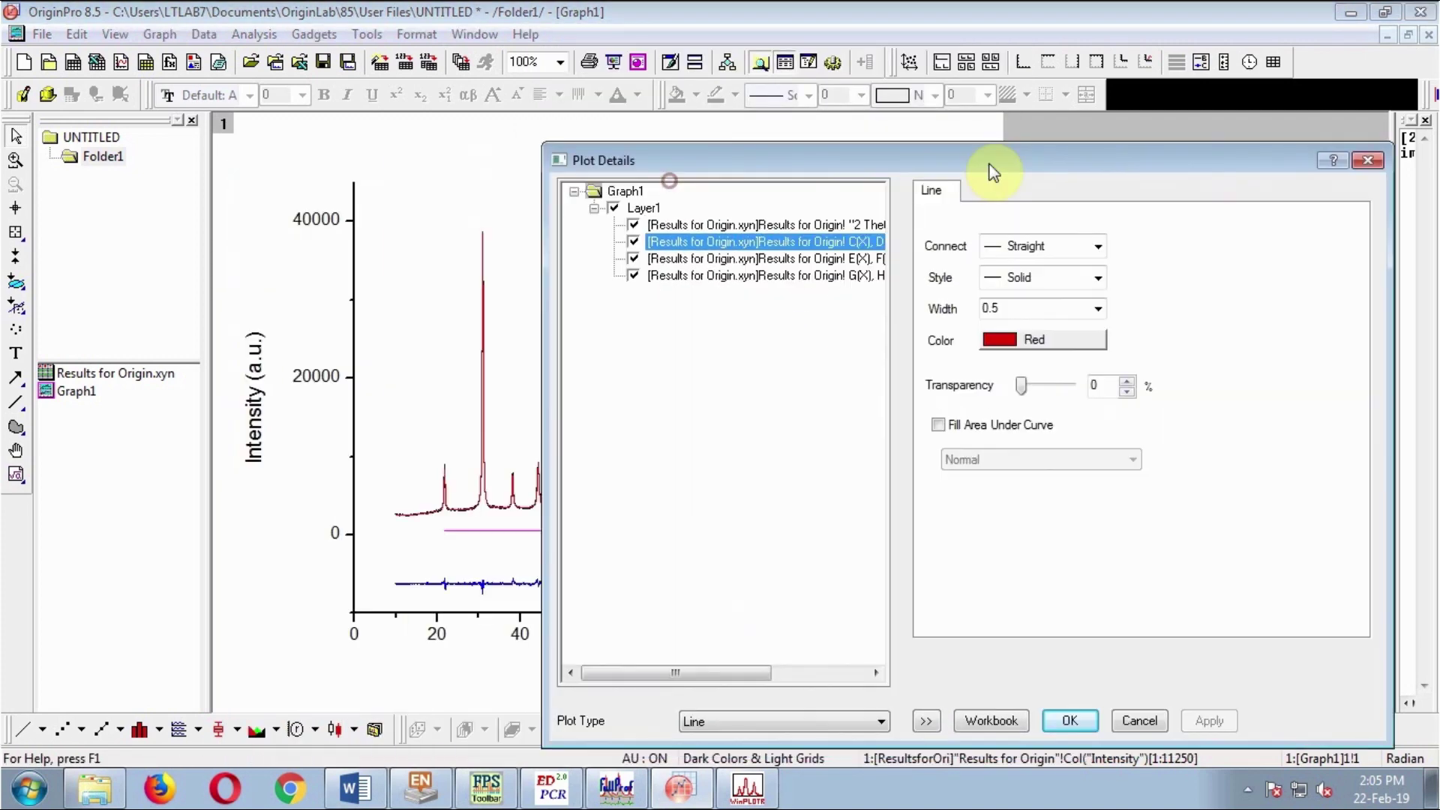
- Show the Yobs curve as open-circle scatter symbols of size 5
left_click(828, 226)
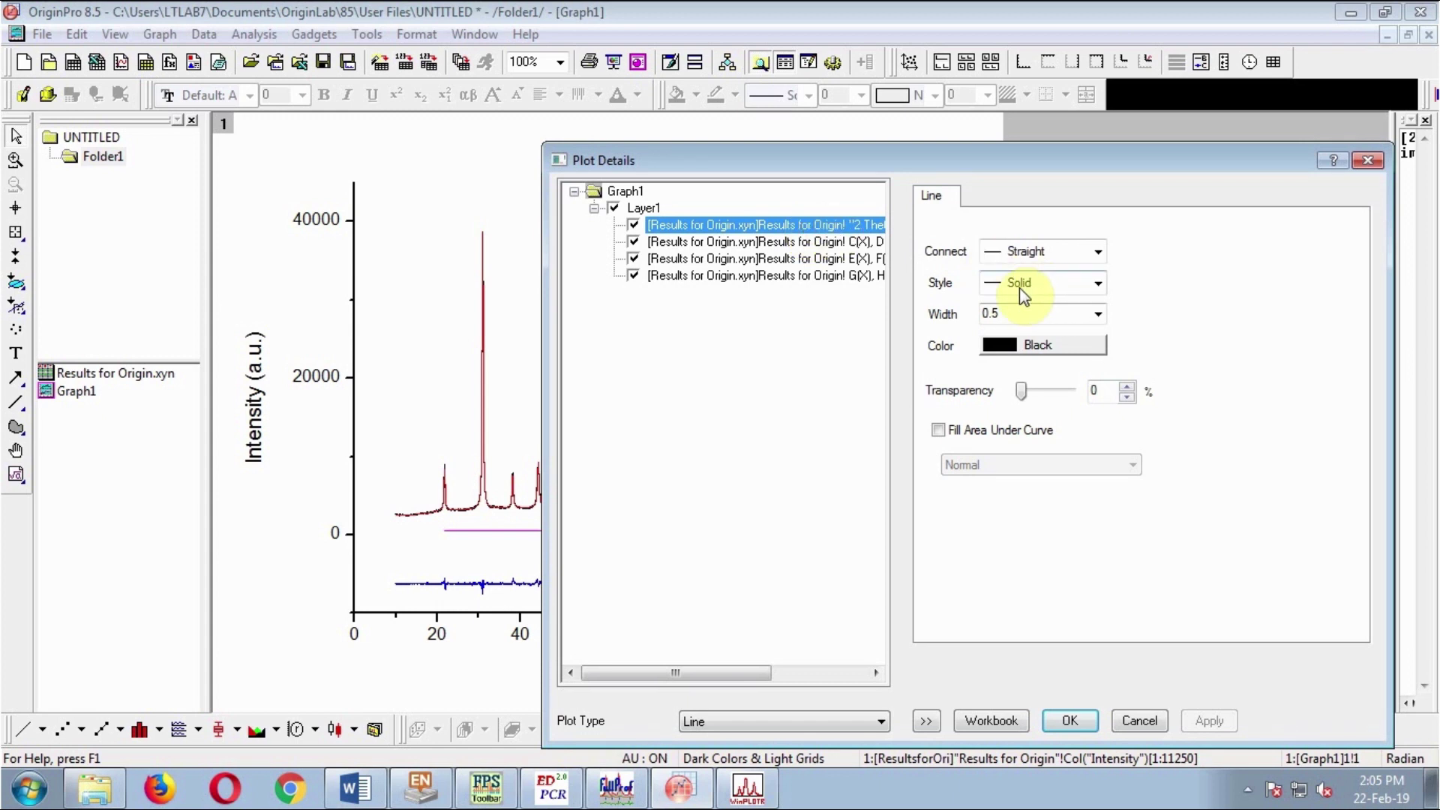
left_click(743, 719)
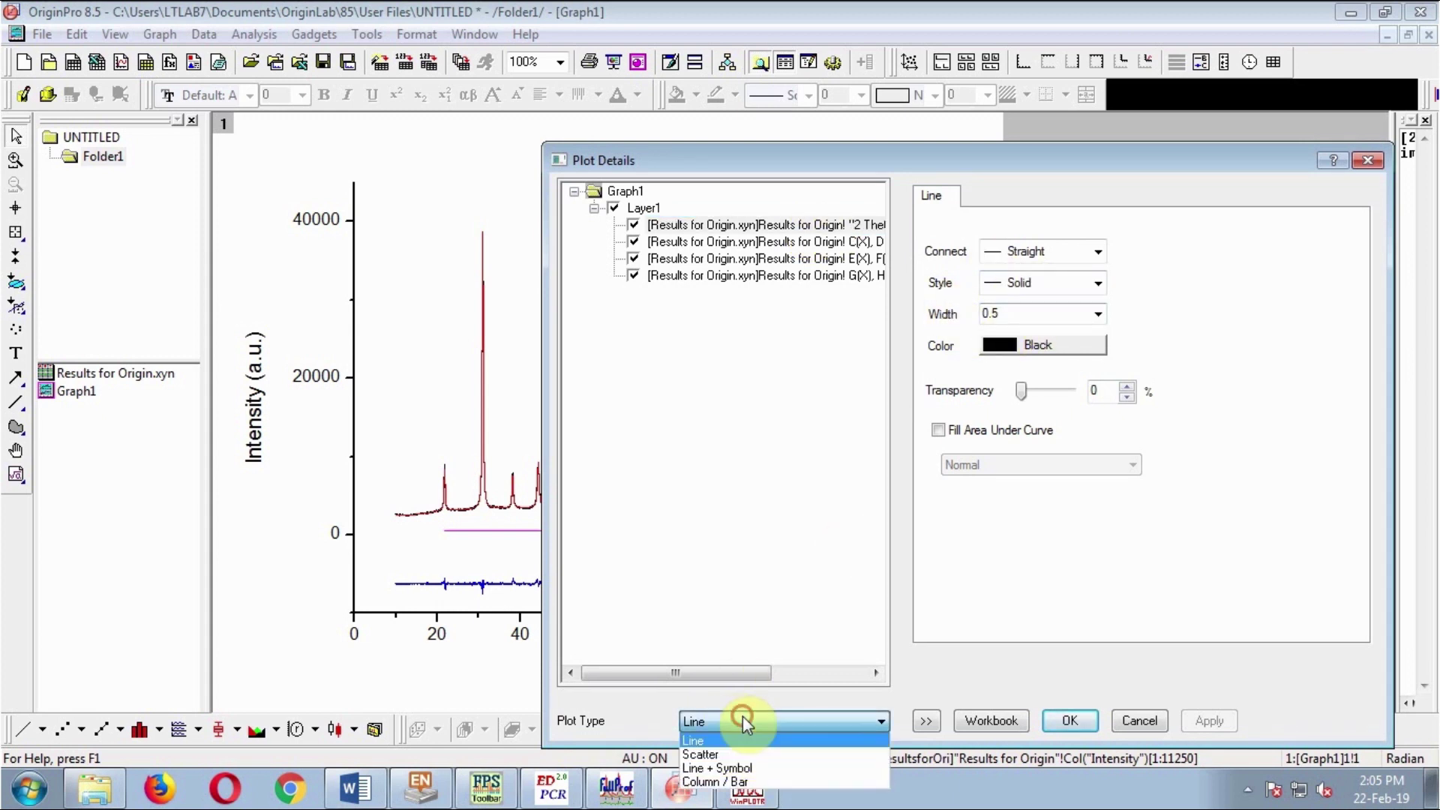
left_click(727, 754)
left_click(1016, 269)
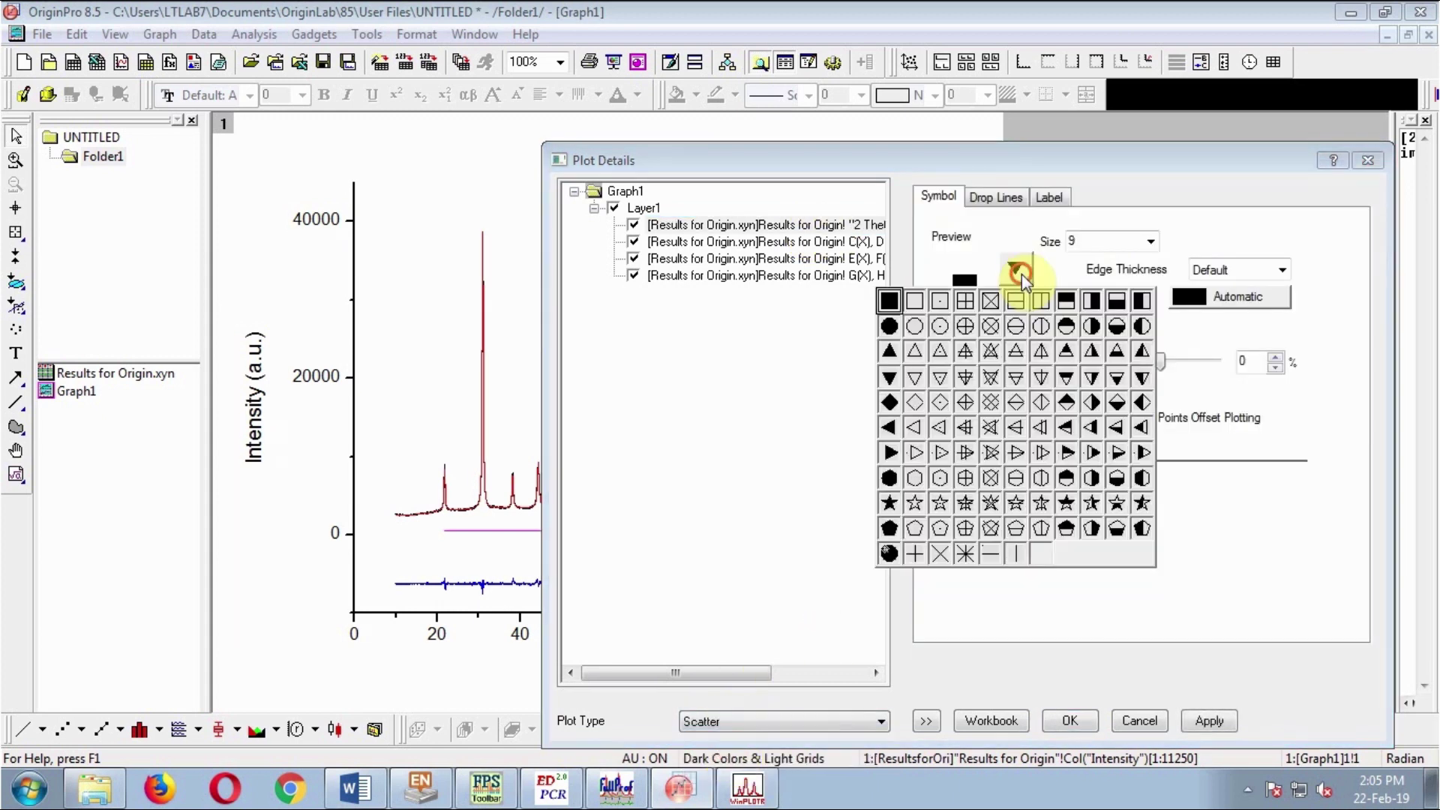
left_click(914, 325)
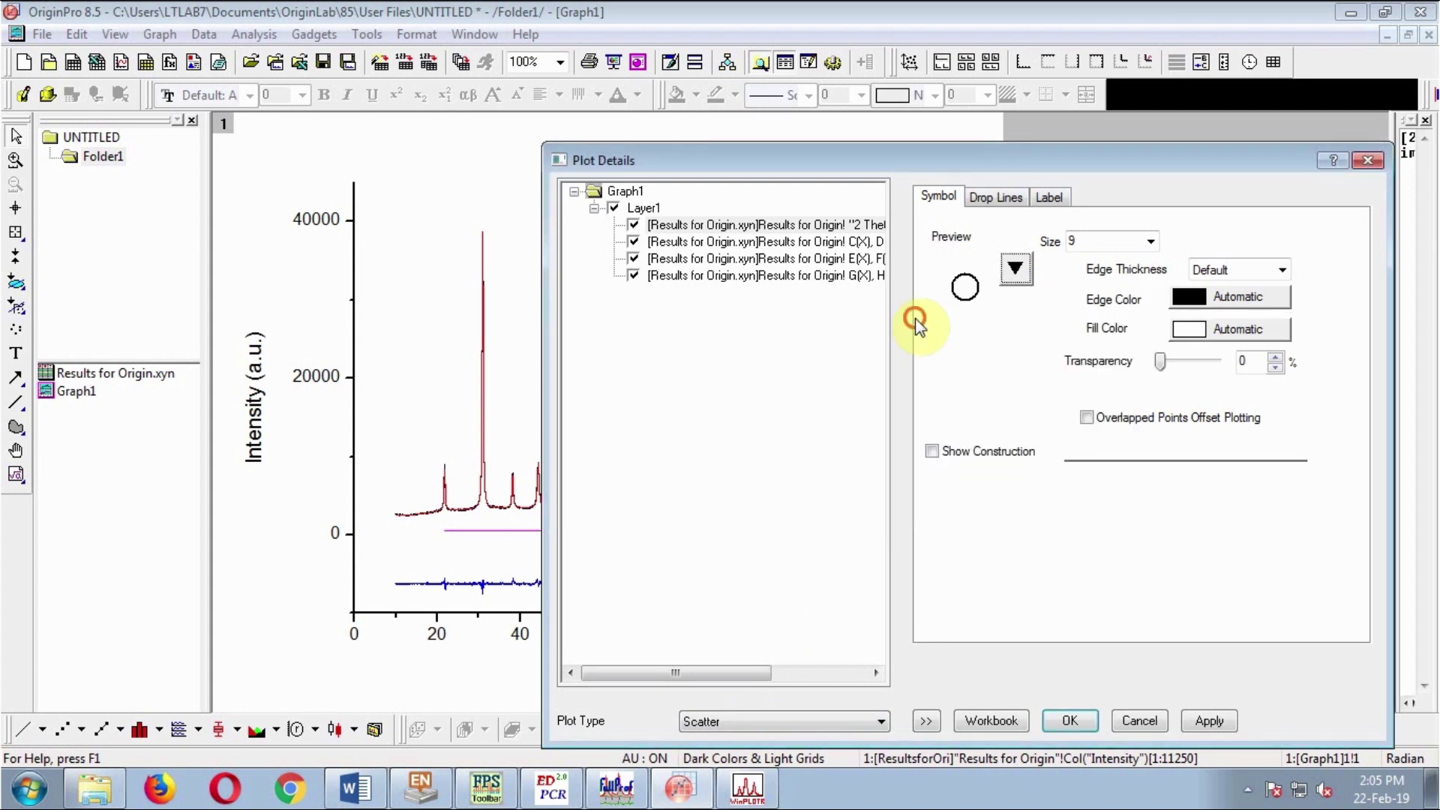
left_click(1152, 240)
left_click(1104, 301)
left_click(1207, 719)
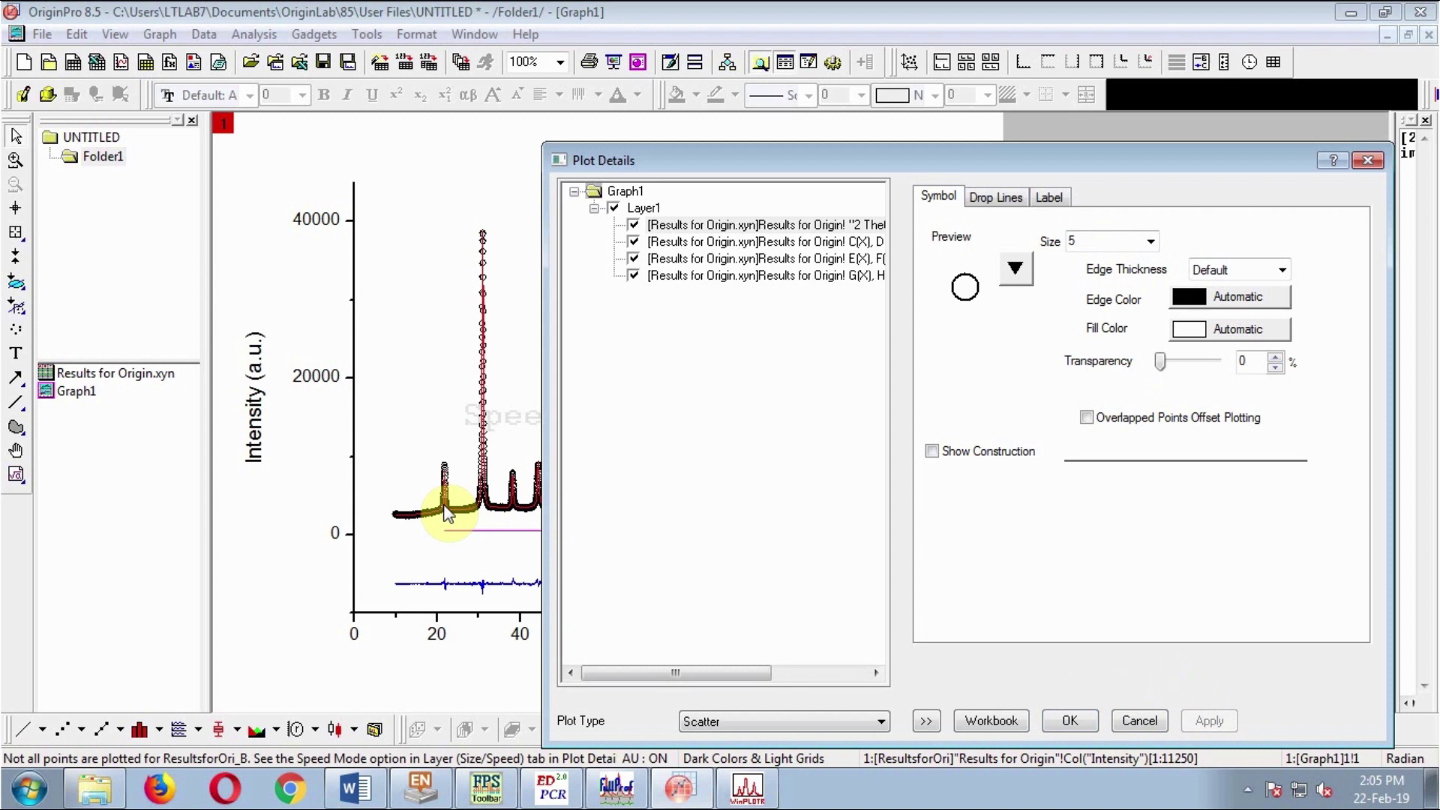
- Step through the calculated and difference curves to the Bragg-position dataset's settings
left_click(823, 242)
left_click(821, 259)
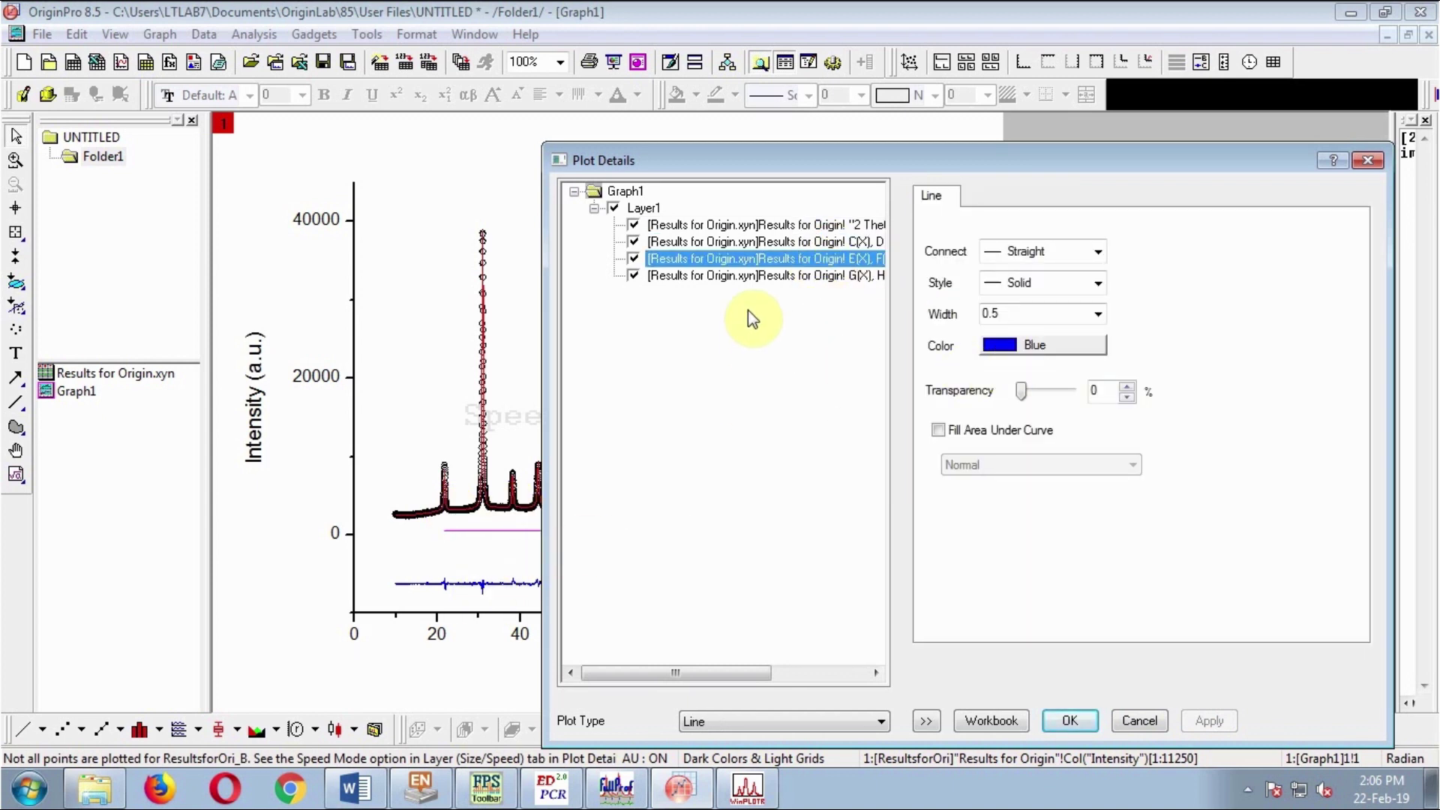
left_click(758, 276)
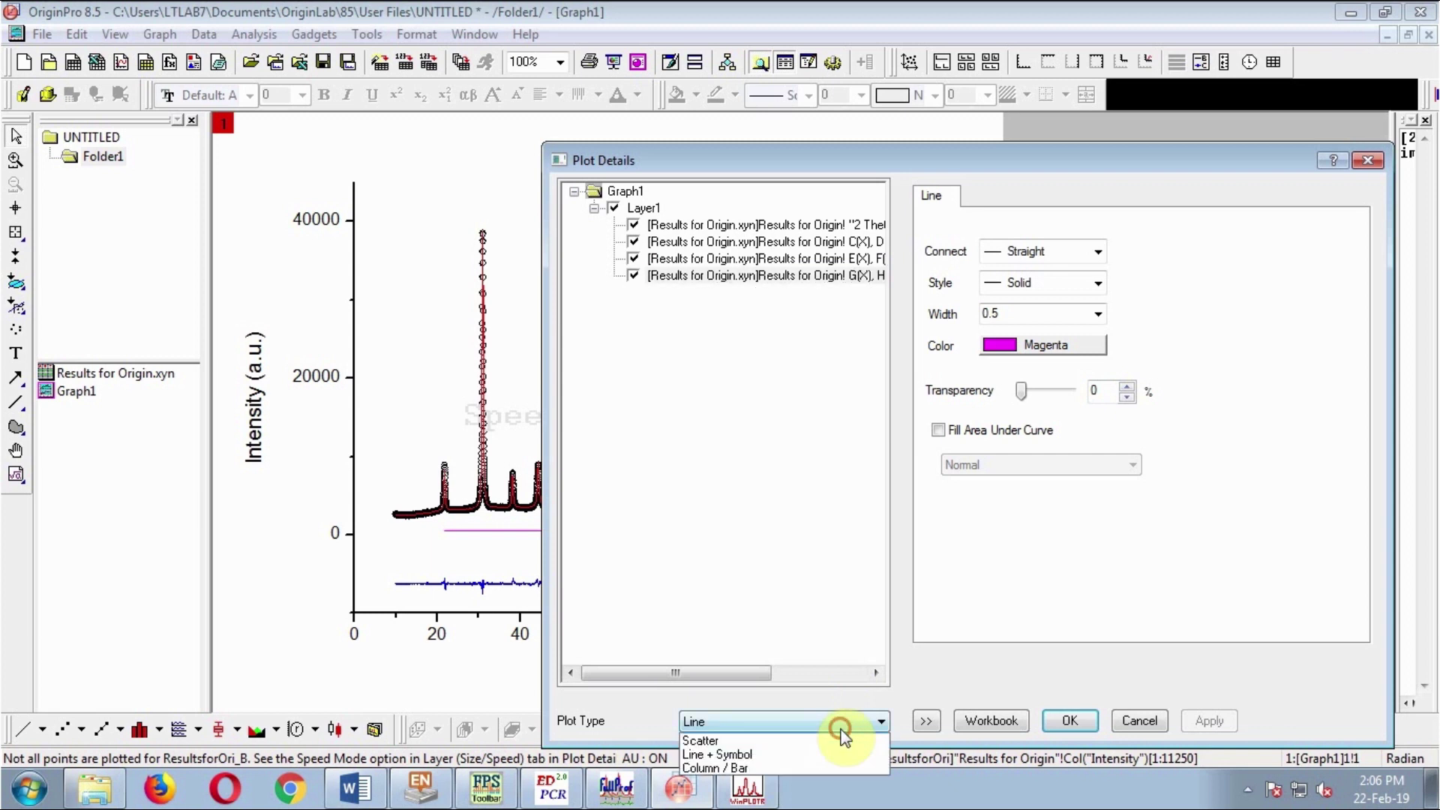
- Make Bragg Positions vertical-bar scatter symbols, trying edge thicknesses 20, 30, 40 and settling on 30
left_click(780, 741)
left_click(1018, 266)
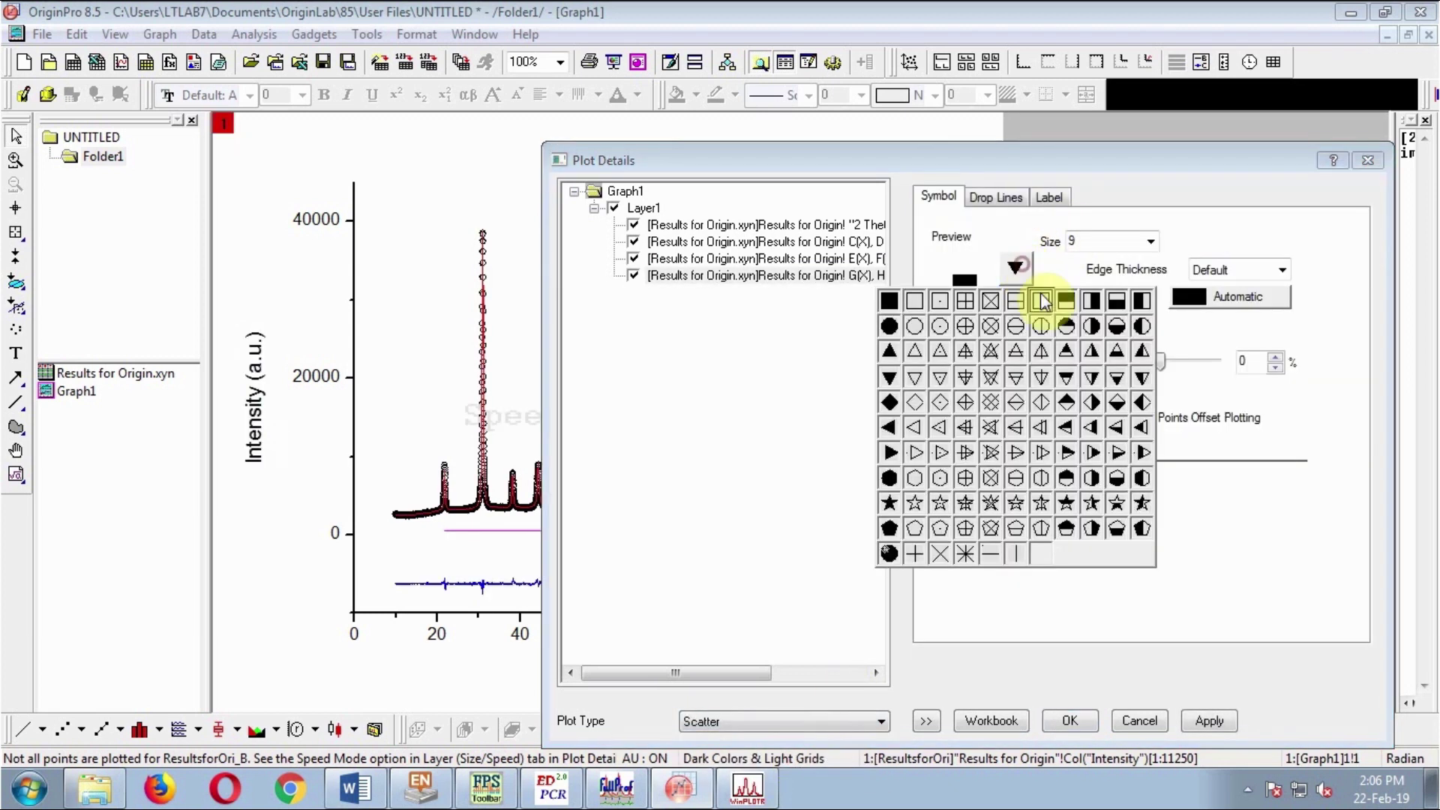
left_click(1017, 554)
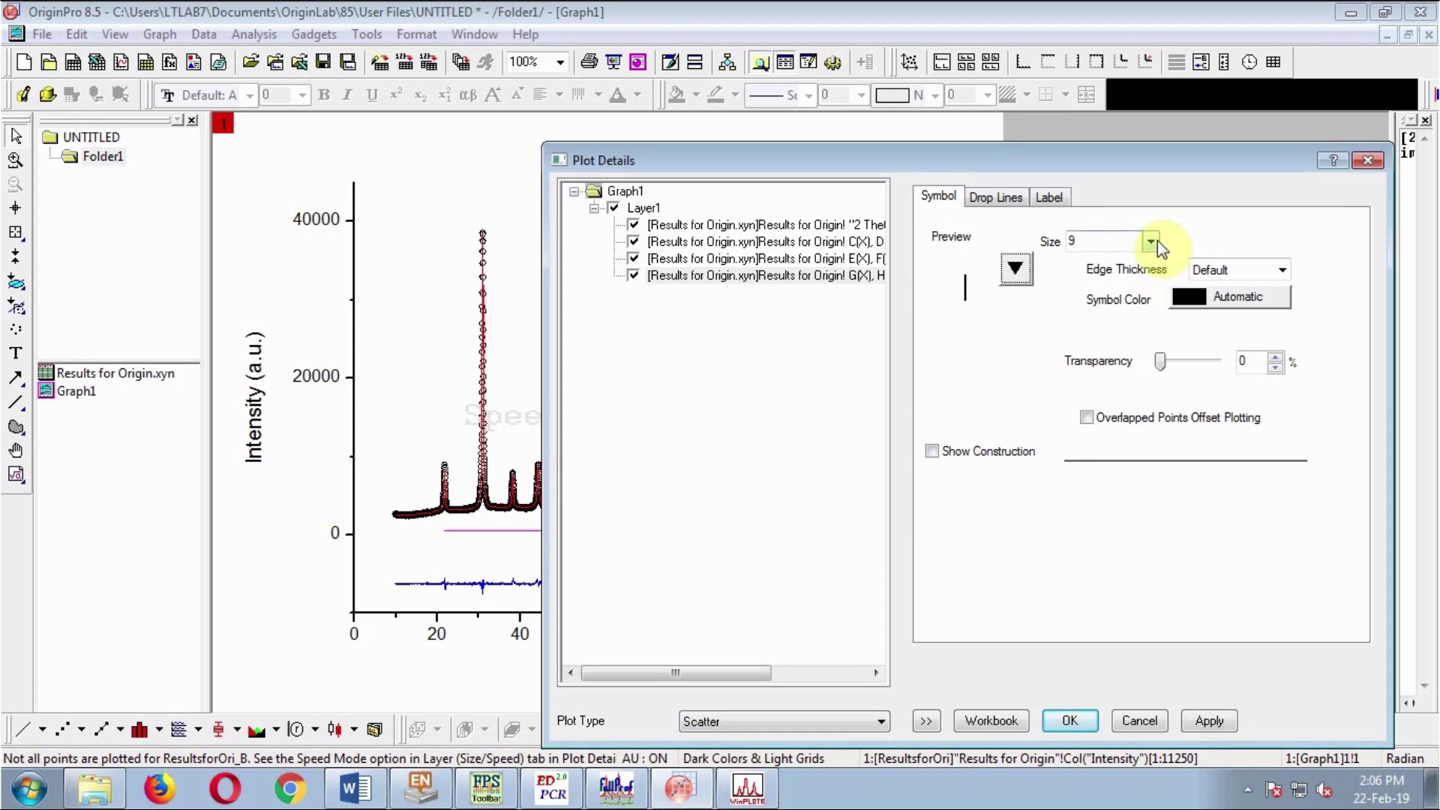
left_click(1283, 271)
left_click(1257, 359)
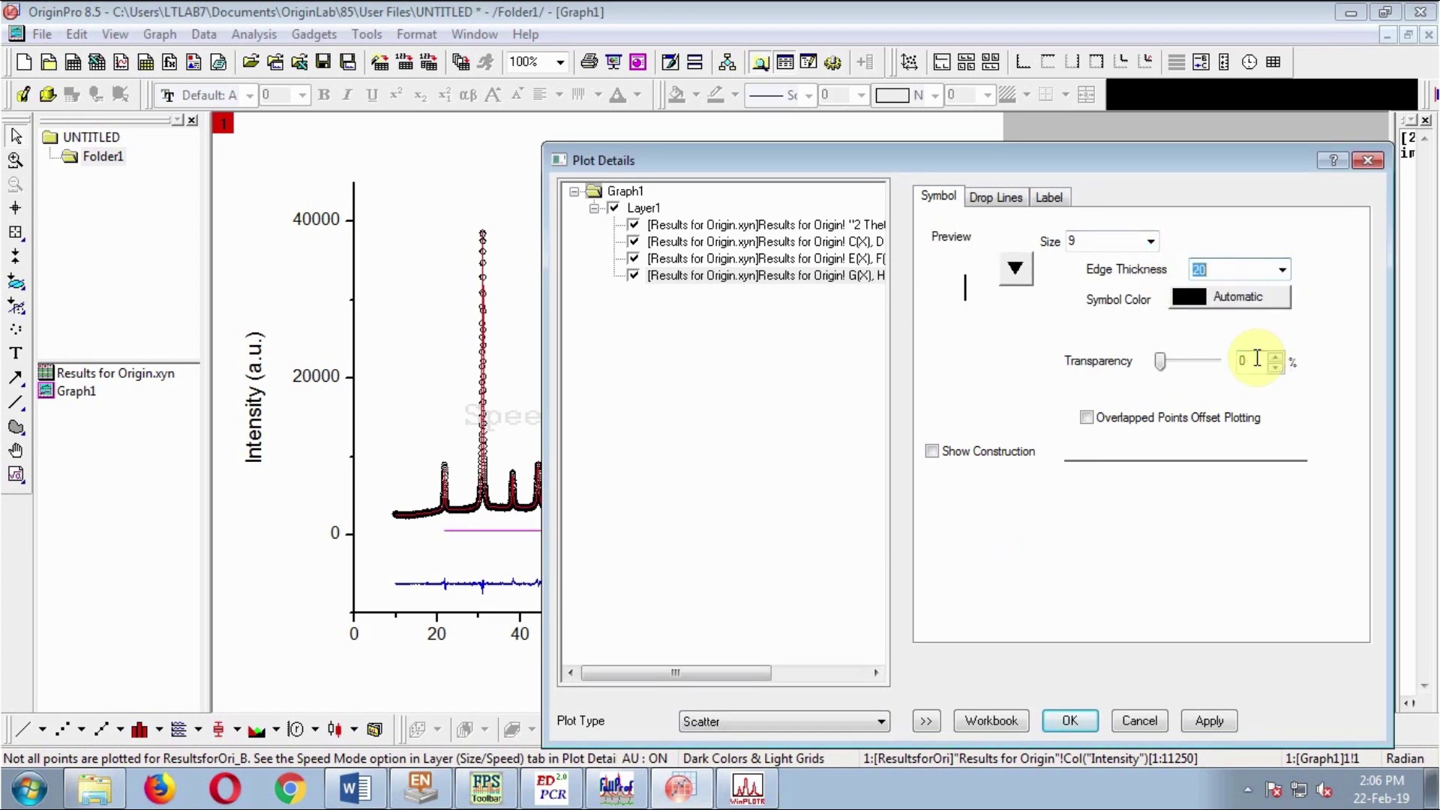
key("alt+Down")
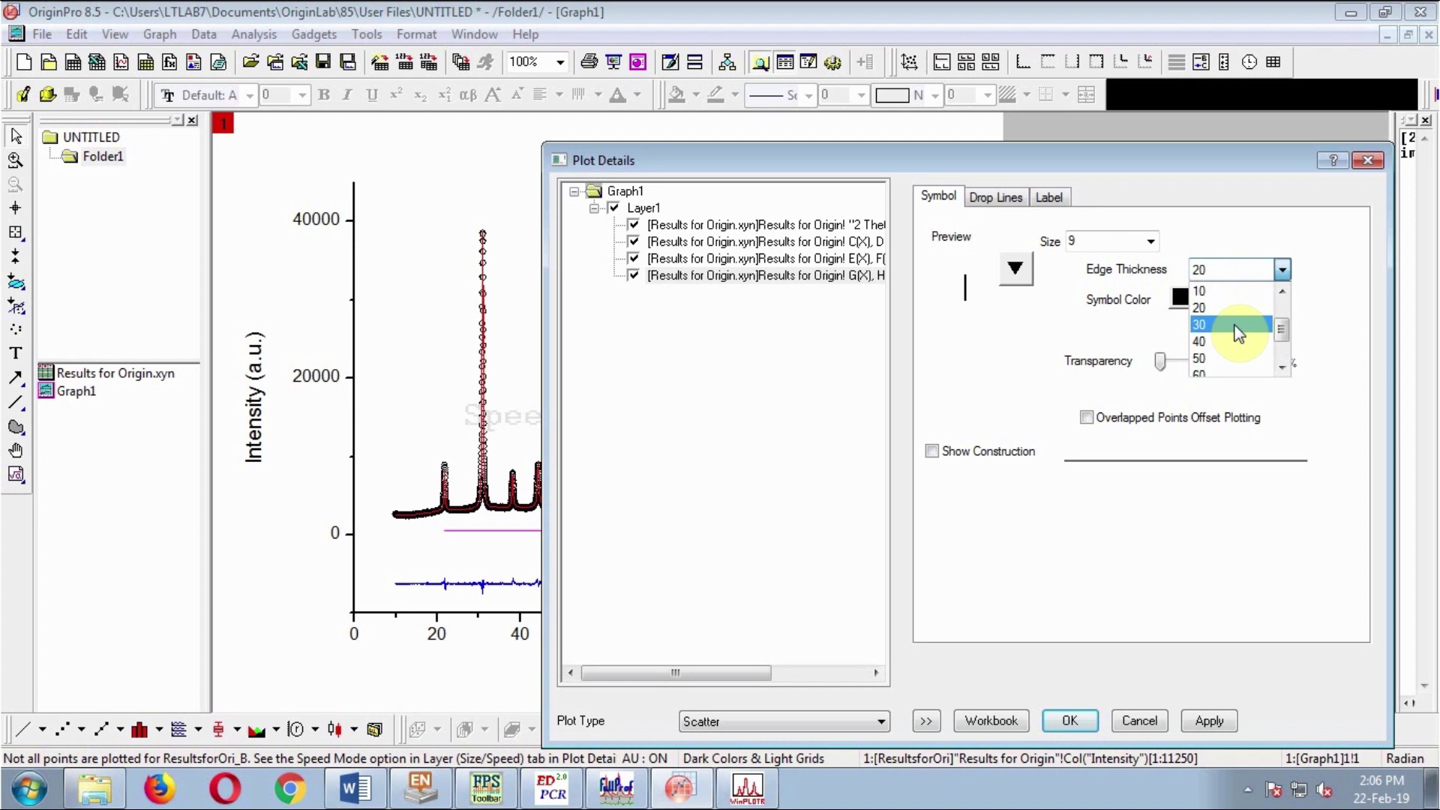
left_click(1238, 327)
left_click(1209, 721)
left_click(1283, 271)
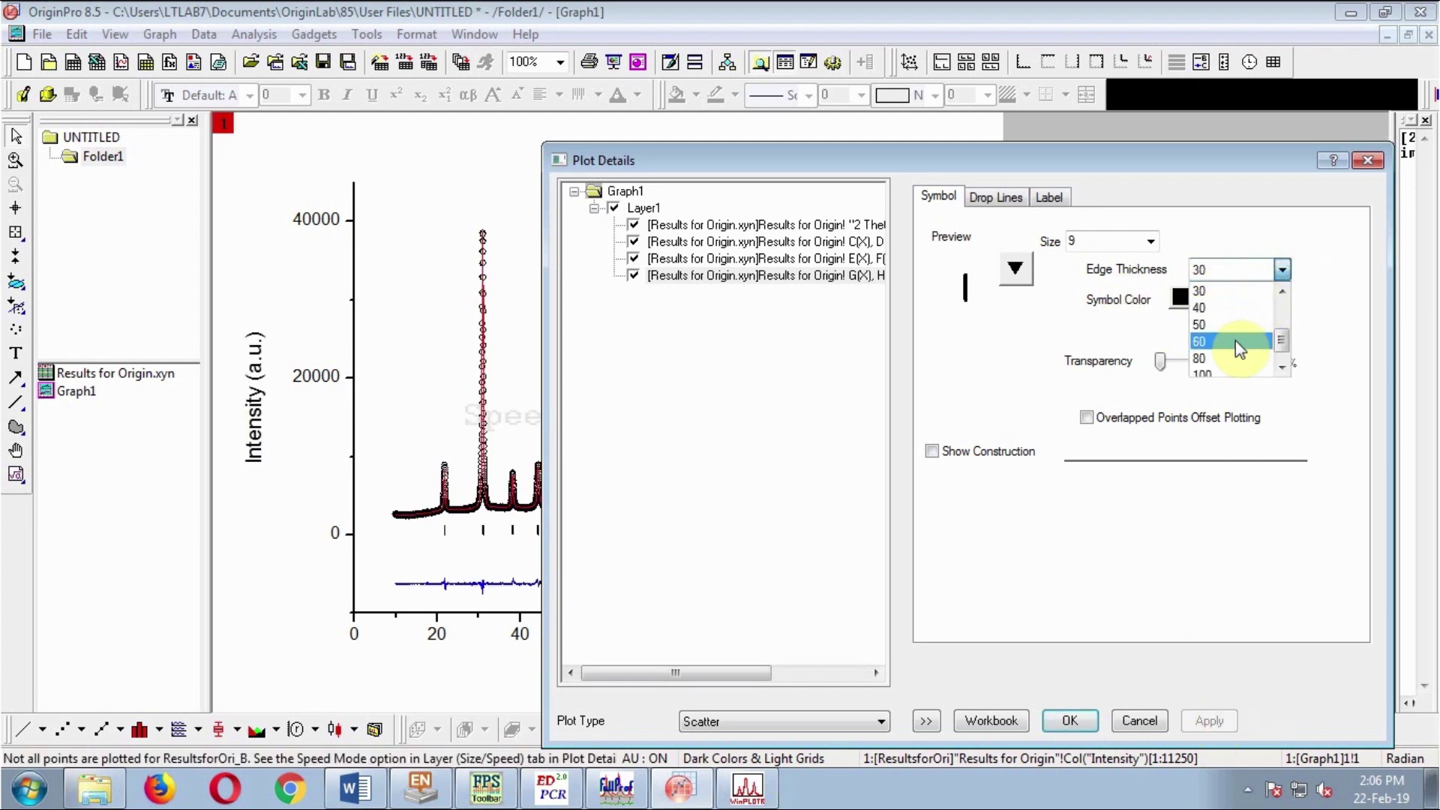
left_click(1235, 340)
left_click(1211, 721)
left_click(1283, 270)
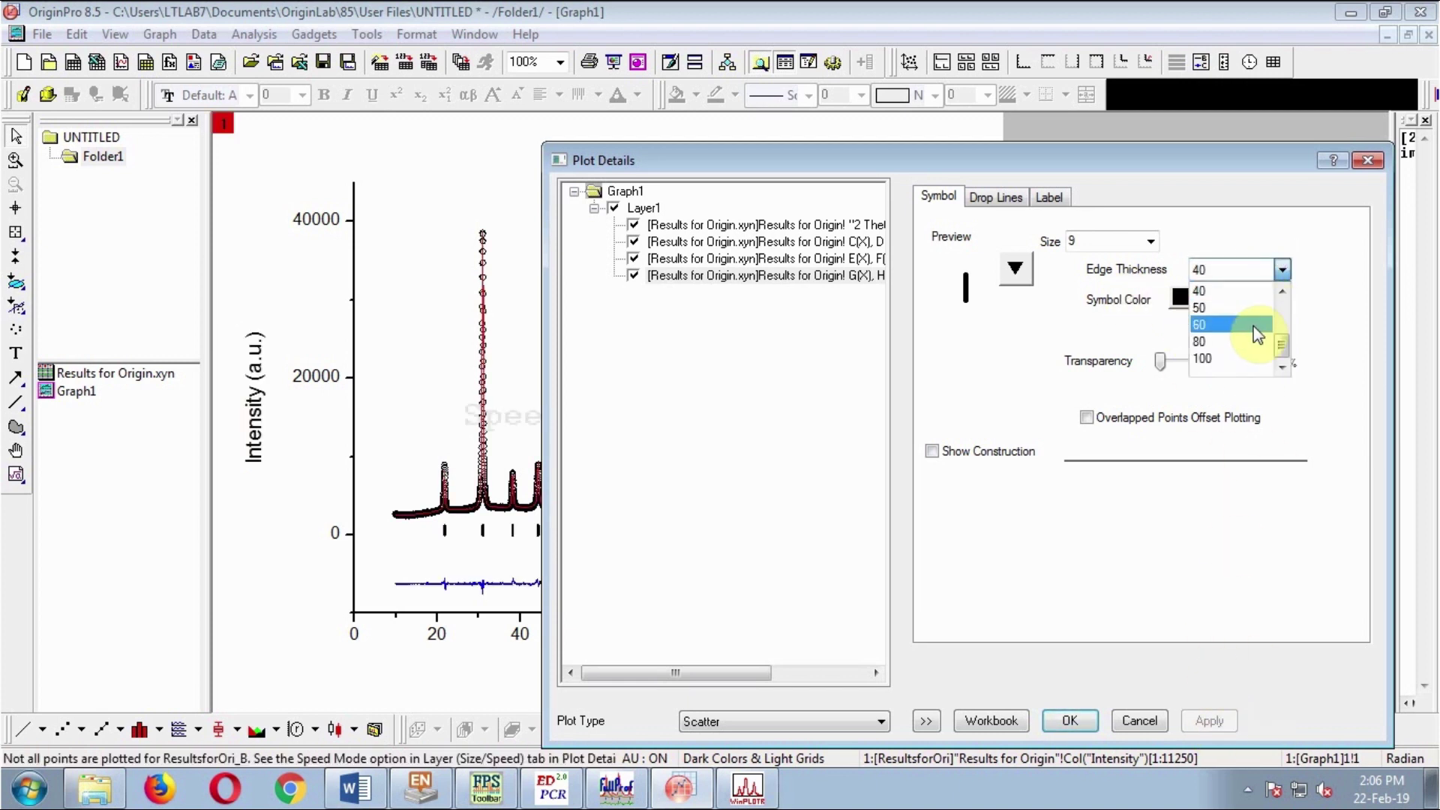
left_click(1249, 297)
left_click(1210, 719)
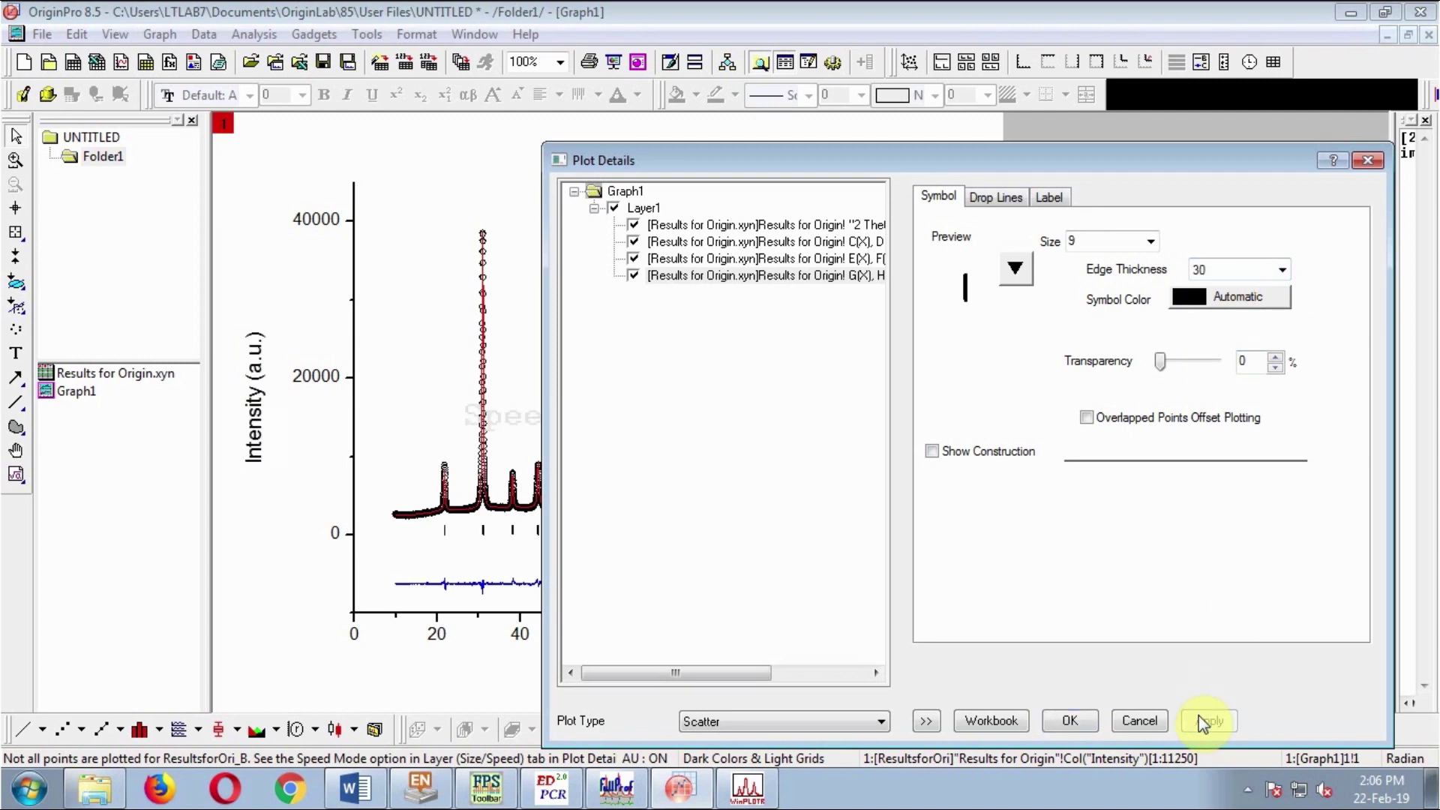
- Set the tick symbol size to 12 and edge thickness to 20, then close Plot Details
left_click_drag(1090, 160, 1125, 174)
left_click(1185, 256)
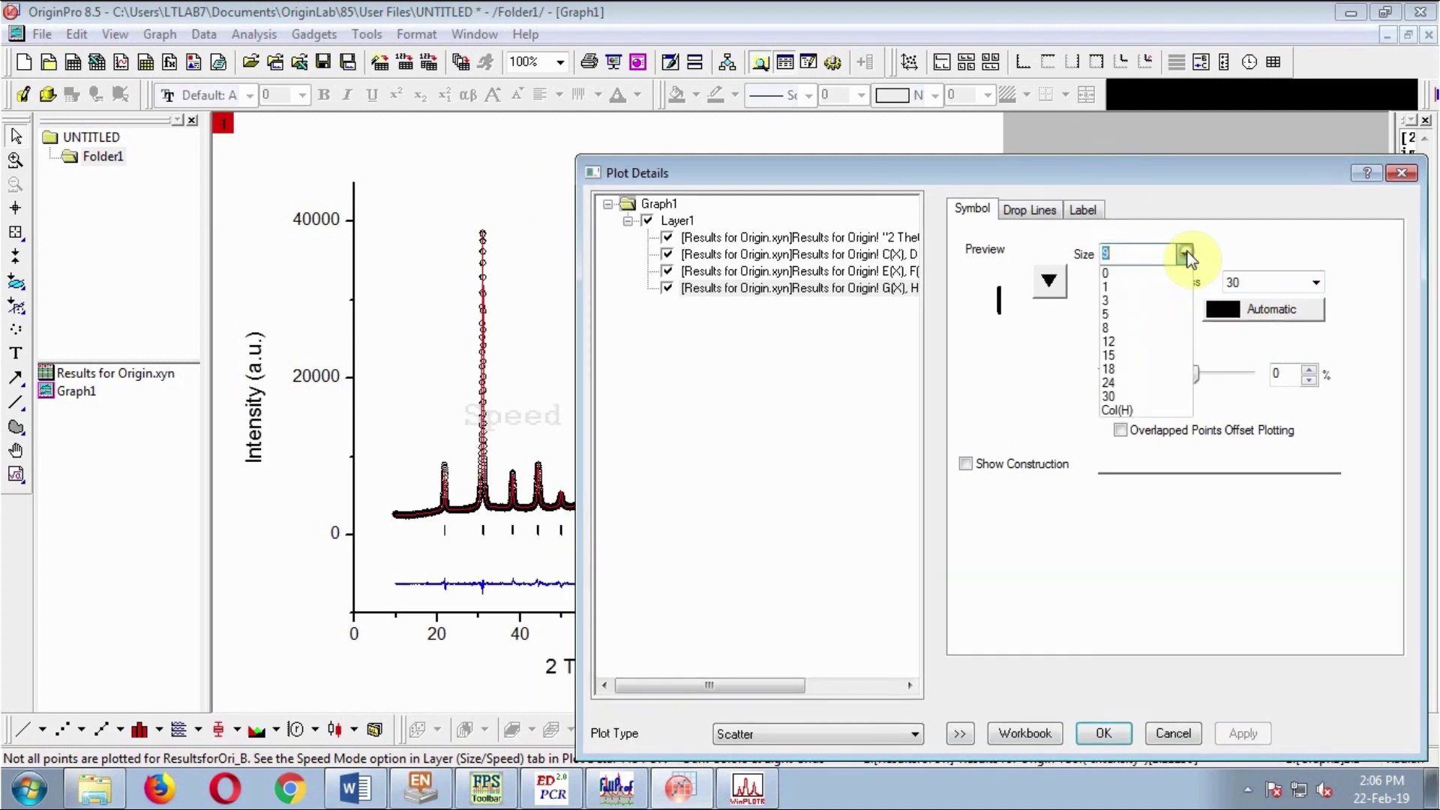
left_click(1144, 341)
left_click(1240, 734)
left_click_drag(1058, 174, 1219, 195)
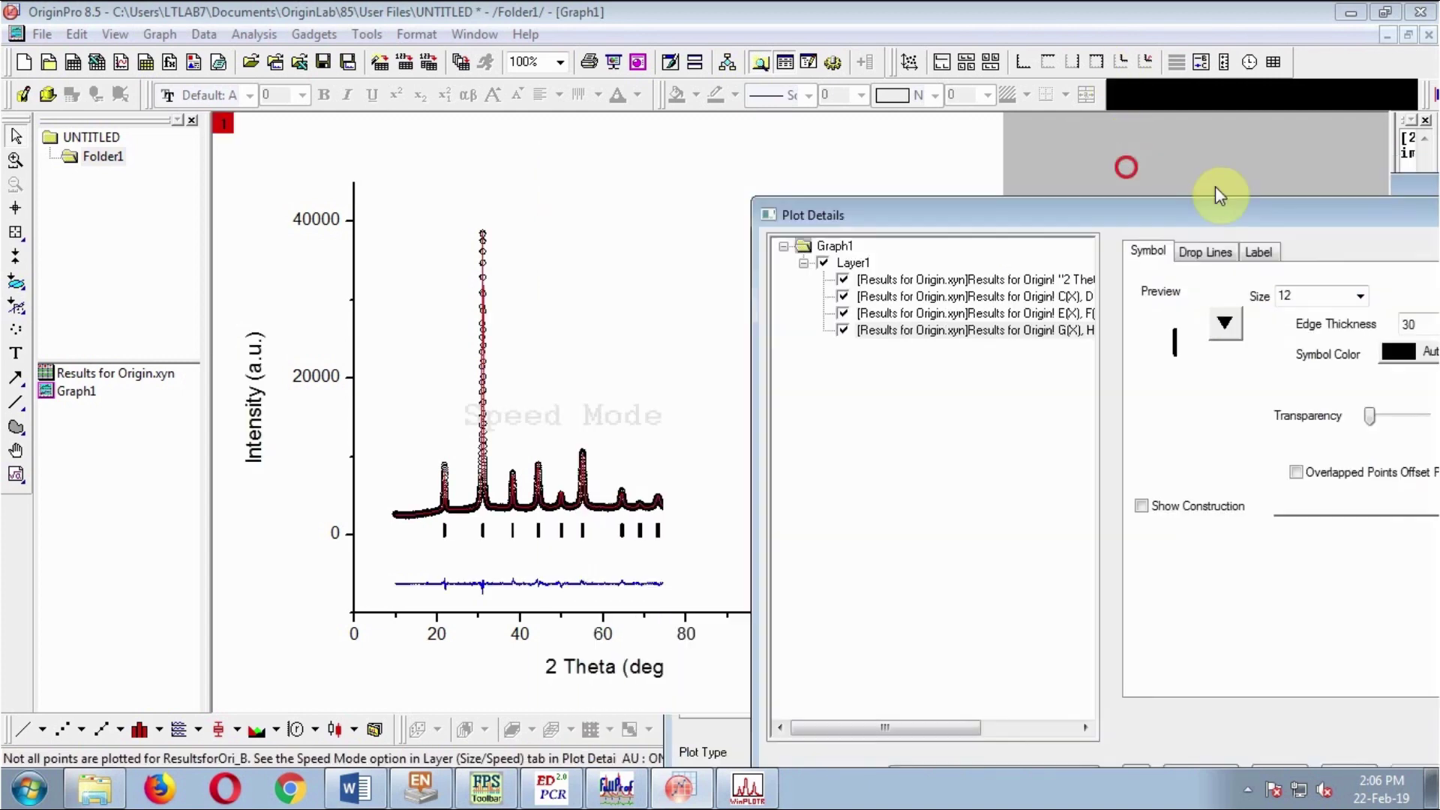
left_click(1256, 198)
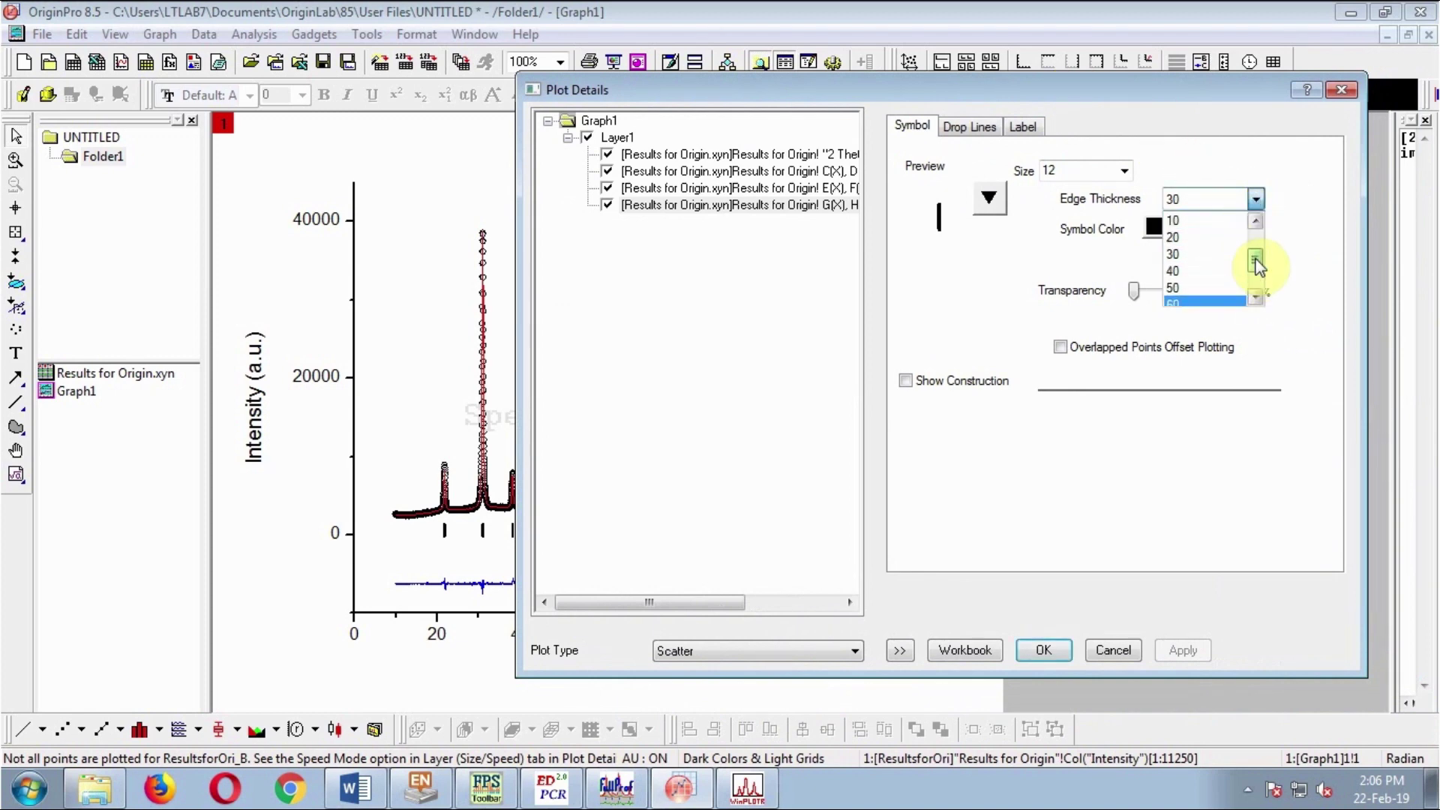
left_click(1186, 237)
left_click(1183, 649)
left_click_drag(1083, 102, 1183, 60)
left_click(1140, 627)
left_click(778, 484)
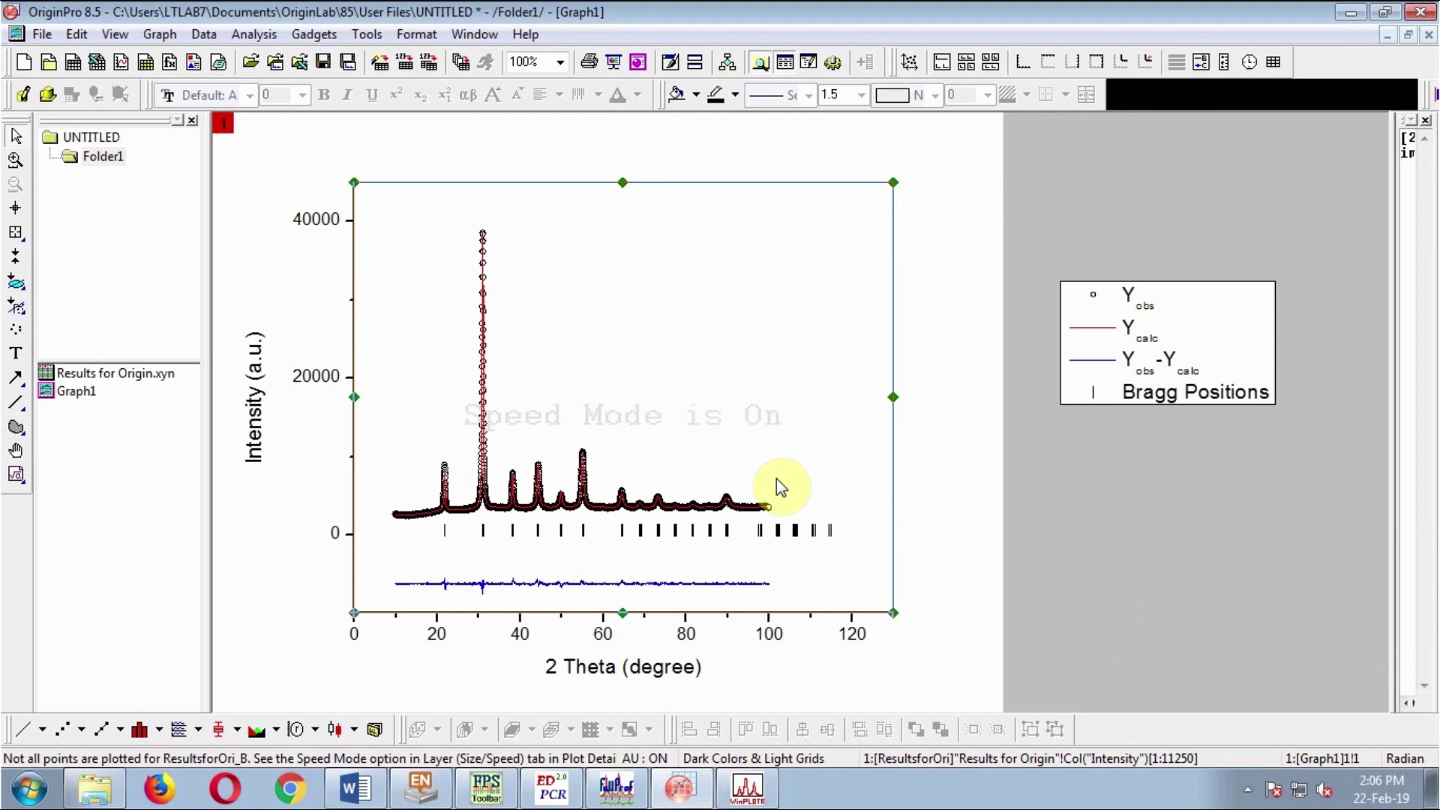
- Select the extra Bragg tick rows beyond 100° in columns G:H of the Results worksheet
left_click(930, 516)
left_click_drag(776, 489, 865, 572)
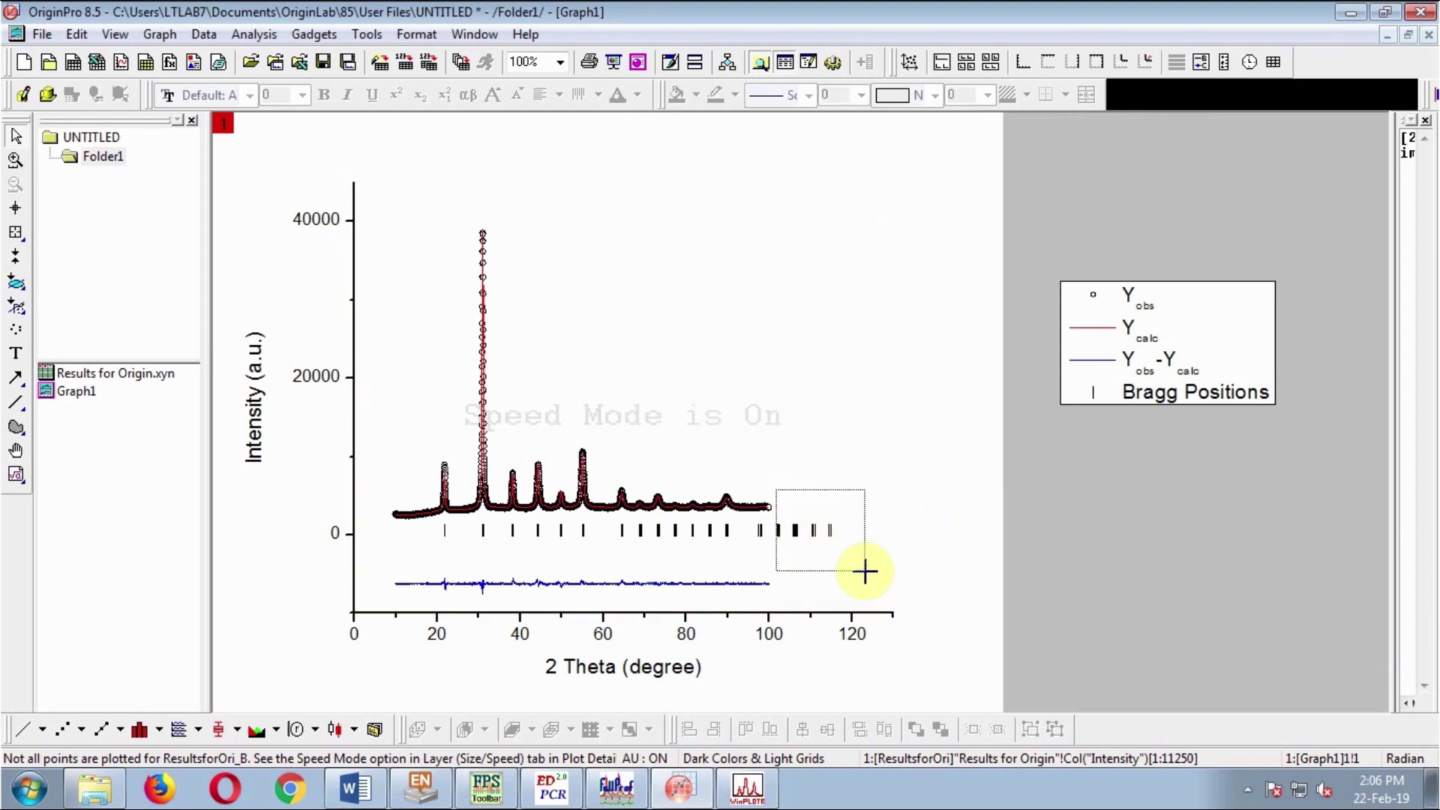
double_click(137, 373)
left_click(1135, 434)
key("ctrl+Tab")
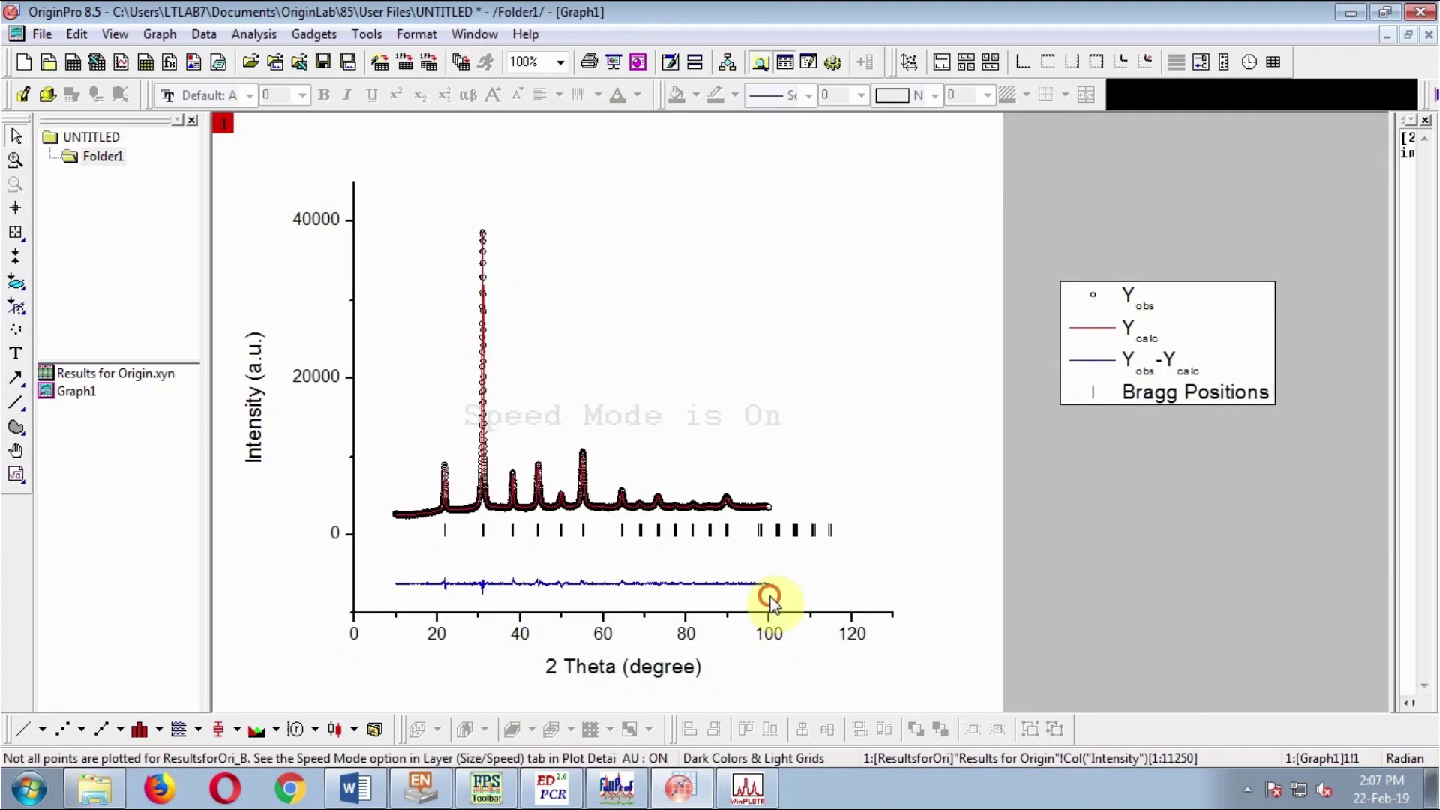
left_click(769, 600)
left_click(773, 636)
left_click(54, 384)
double_click(55, 375)
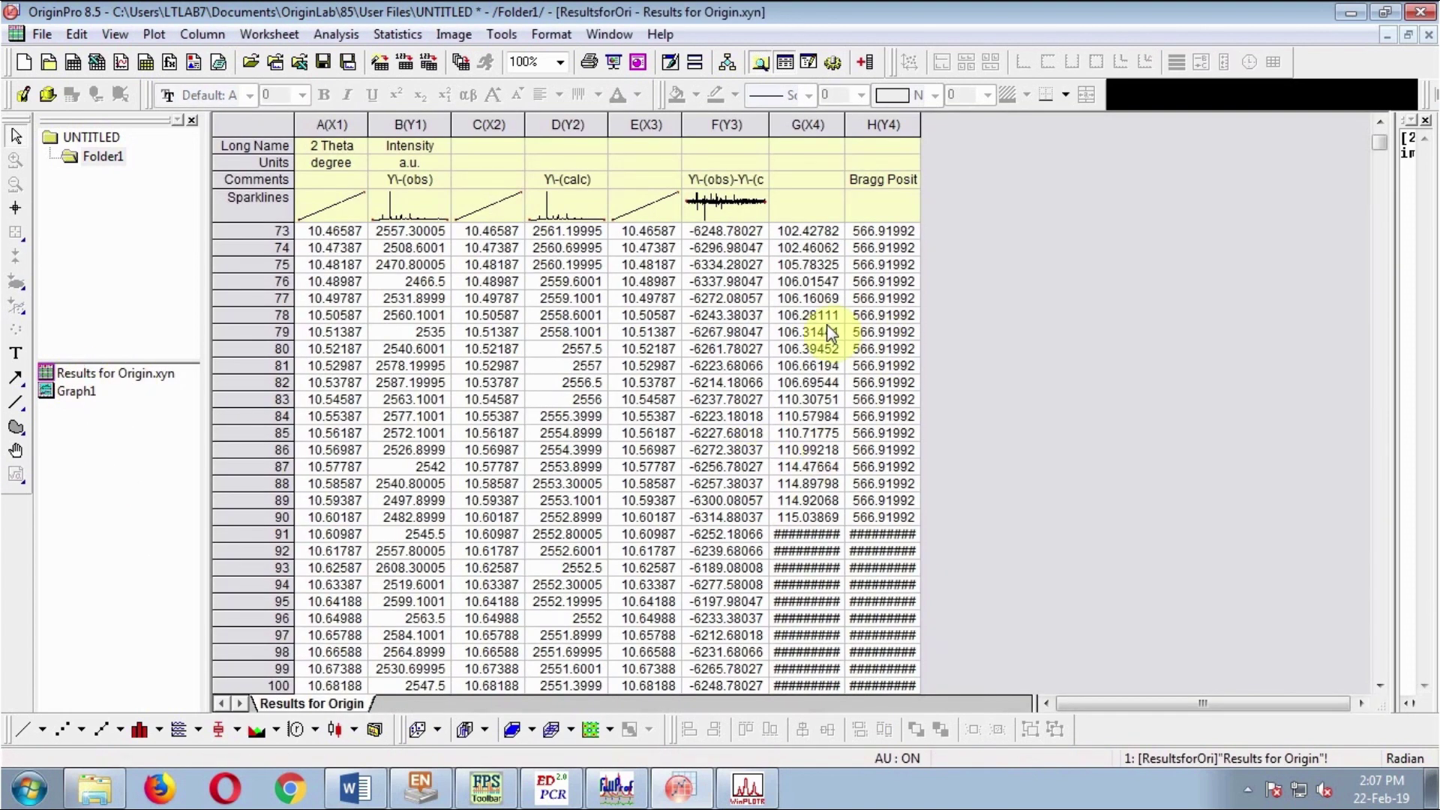
scroll(830, 335, "up", 1)
left_click_drag(914, 577, 826, 348)
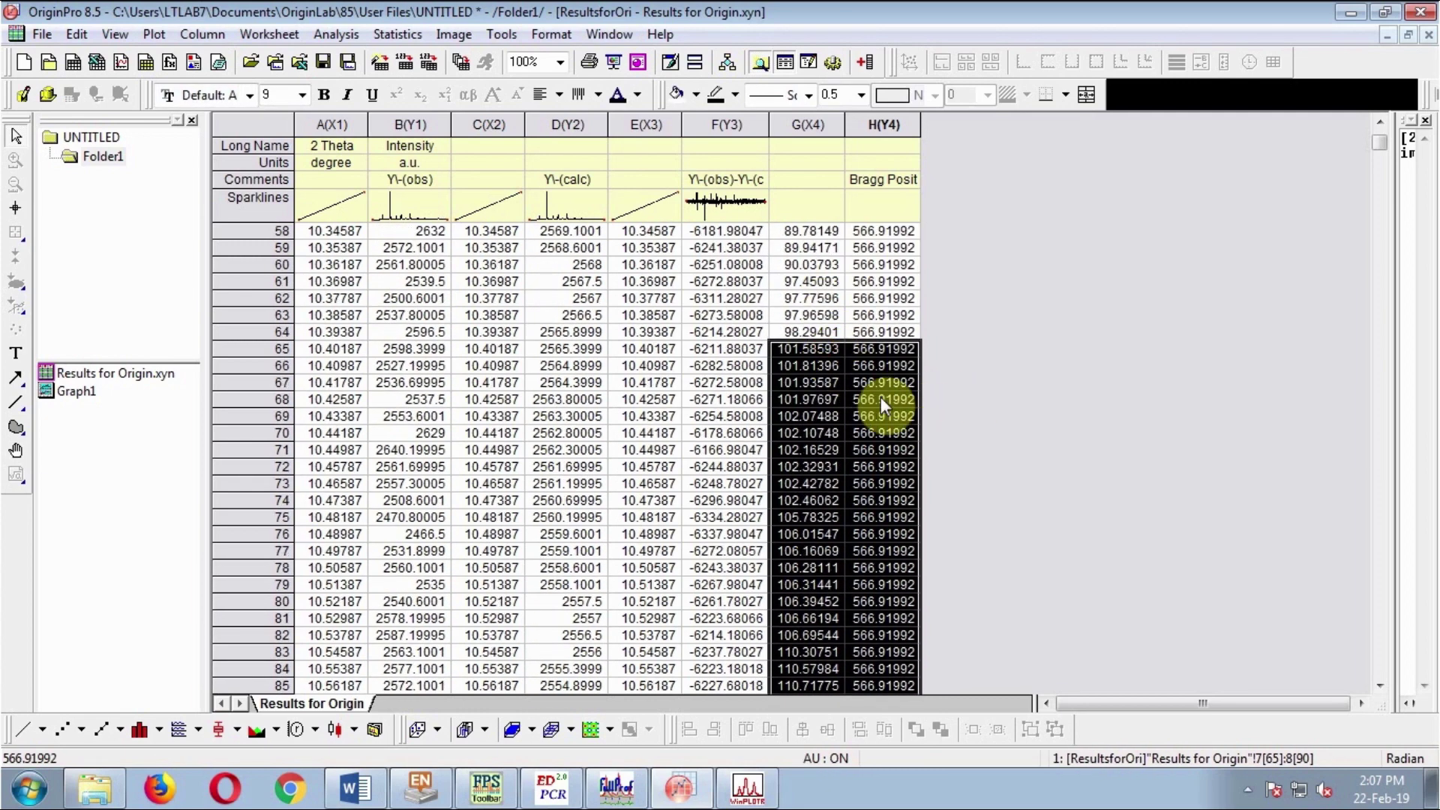
- Rescale Graph1's axes so the pattern spans 10–100° 2 Theta
double_click(69, 391)
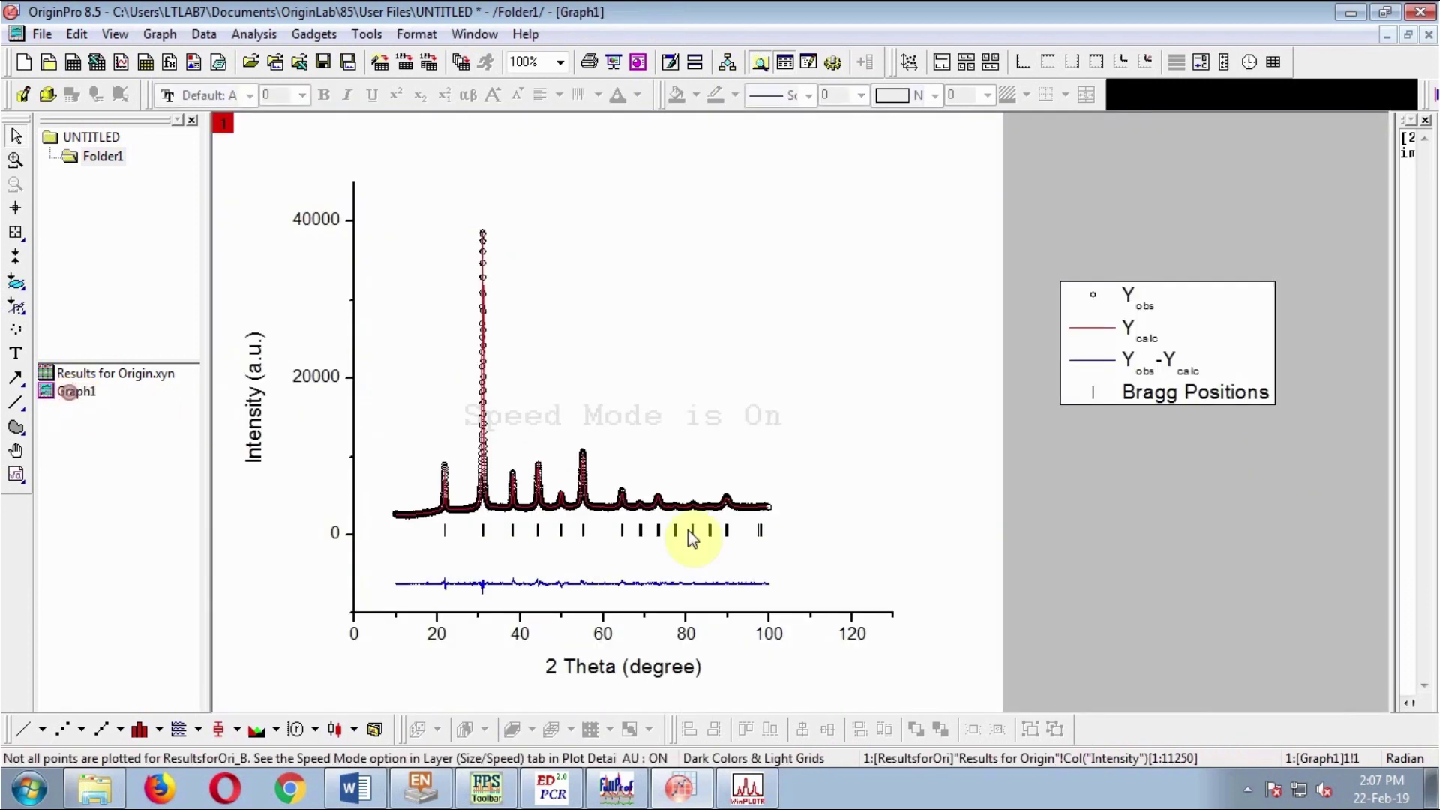
left_click(911, 62)
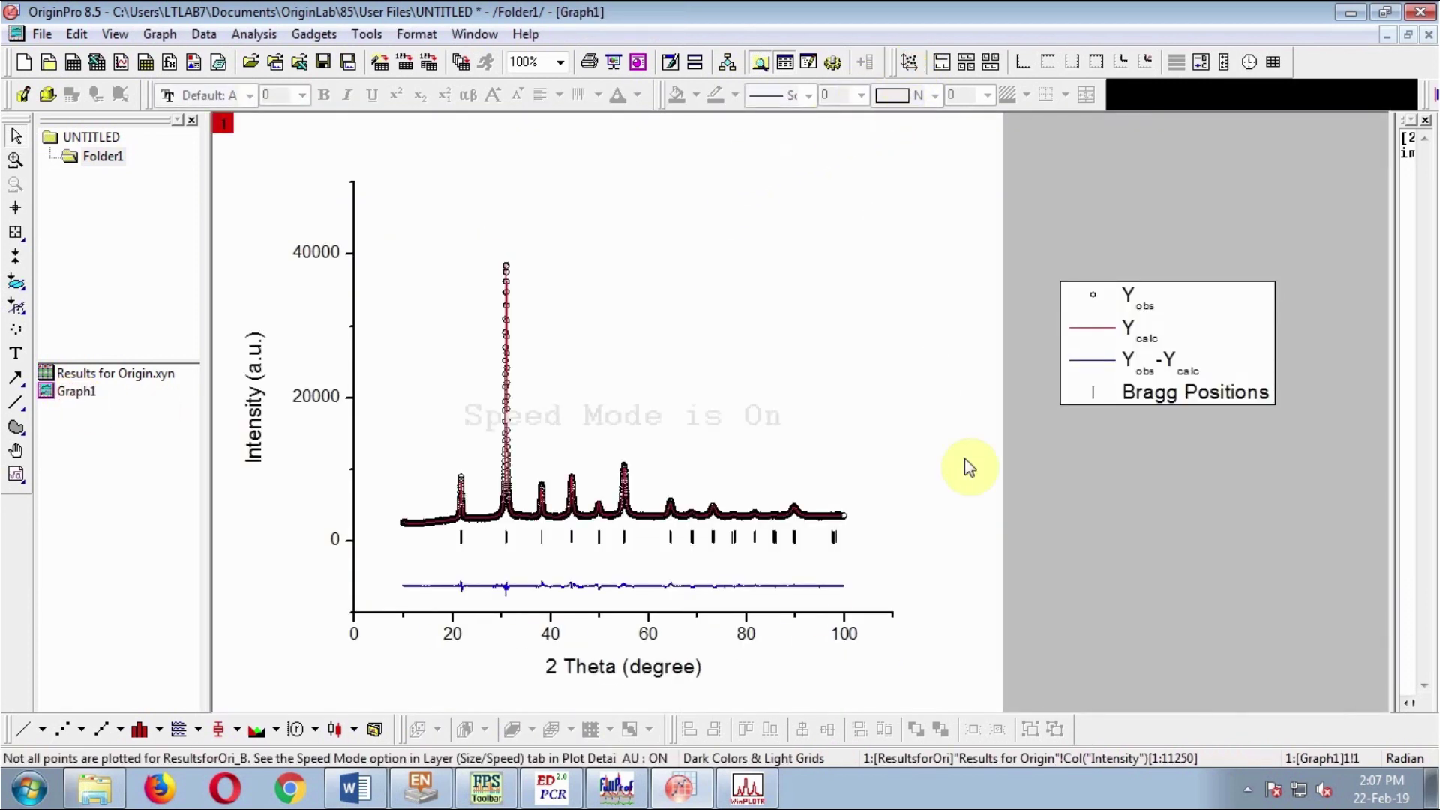
left_click(770, 406)
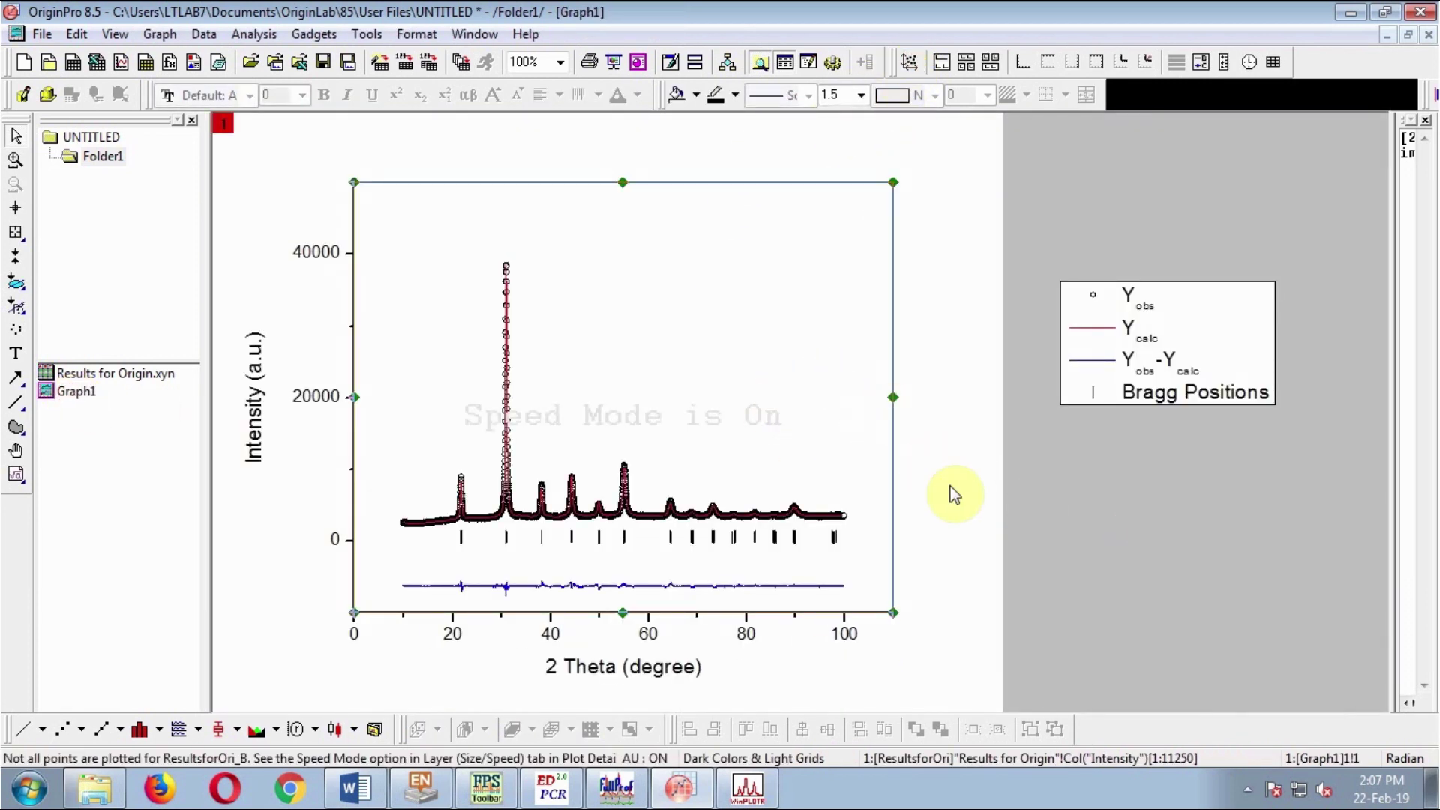
- Set the graph page height to 6 inches in Page Properties
right_click(939, 620)
left_click(967, 585)
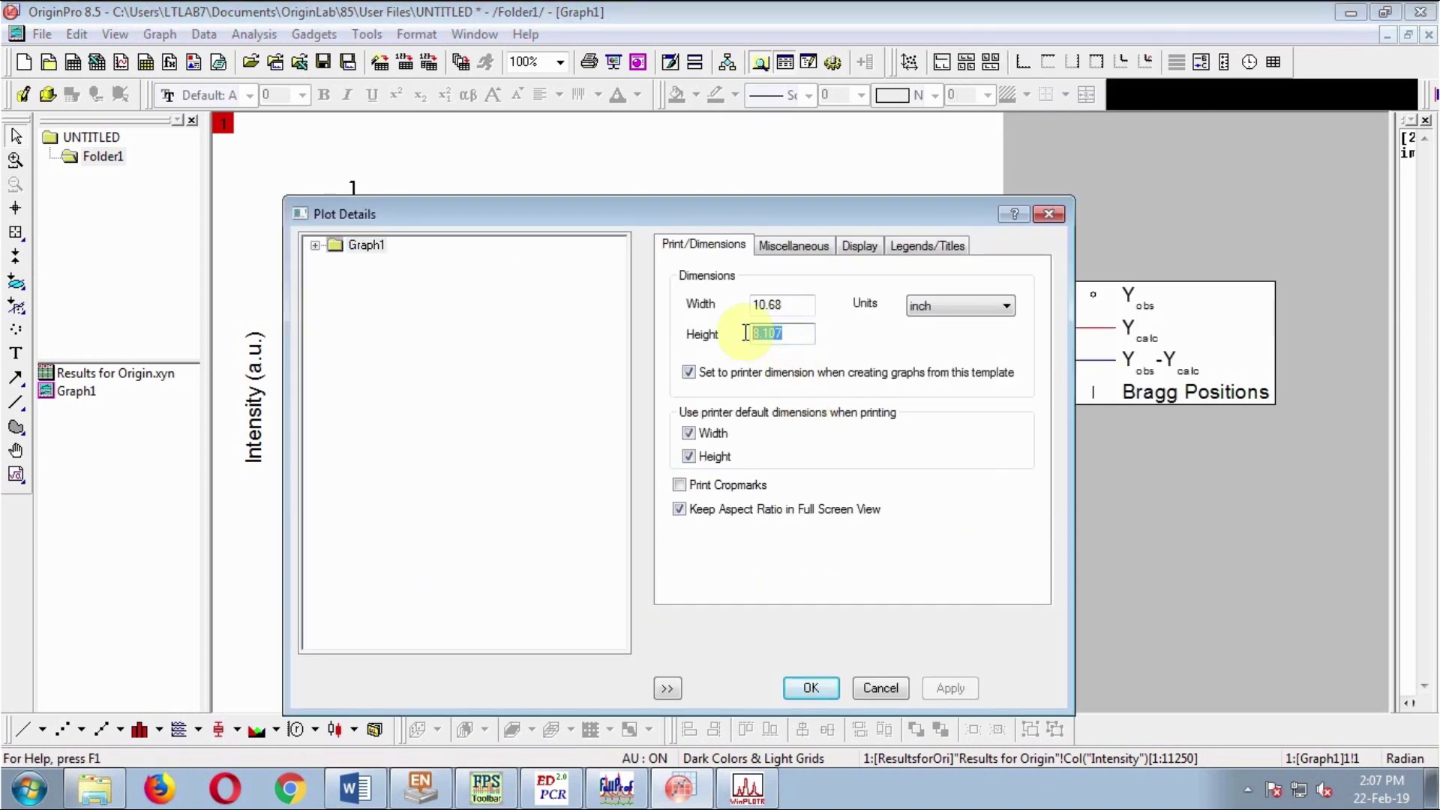
type("6")
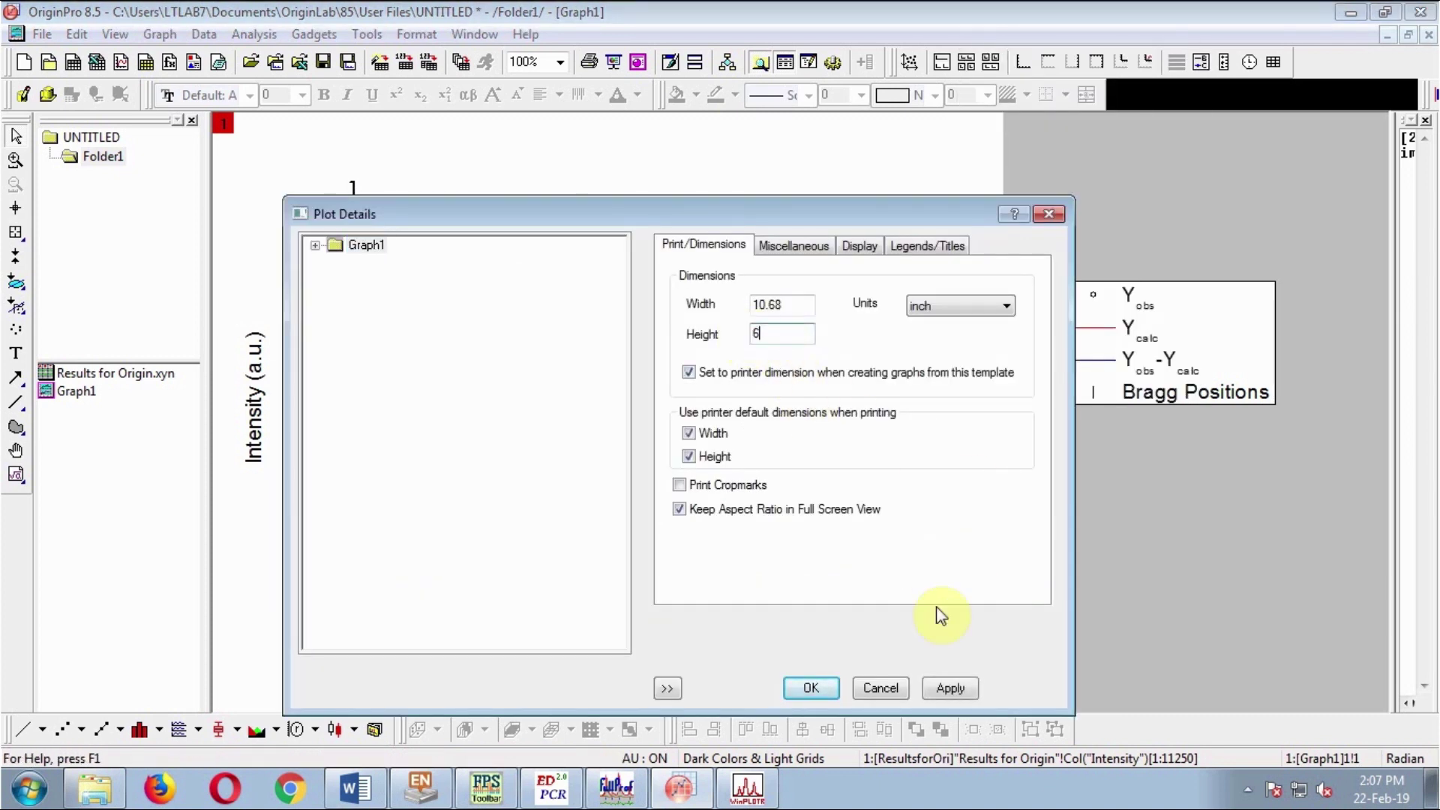
left_click(956, 685)
left_click(830, 691)
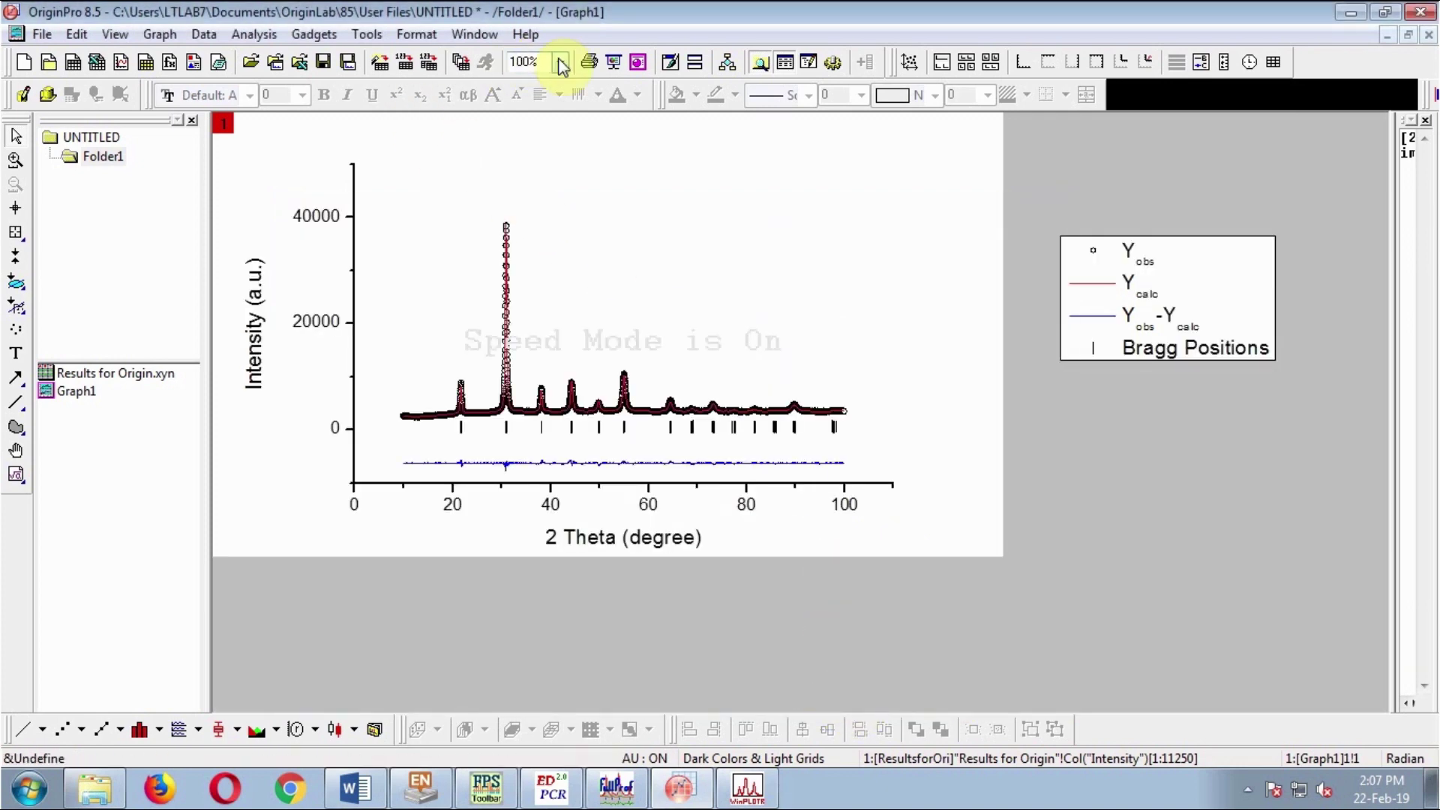
- View the page at 100% and enlarge the plot layer to fill the page
left_click(523, 123)
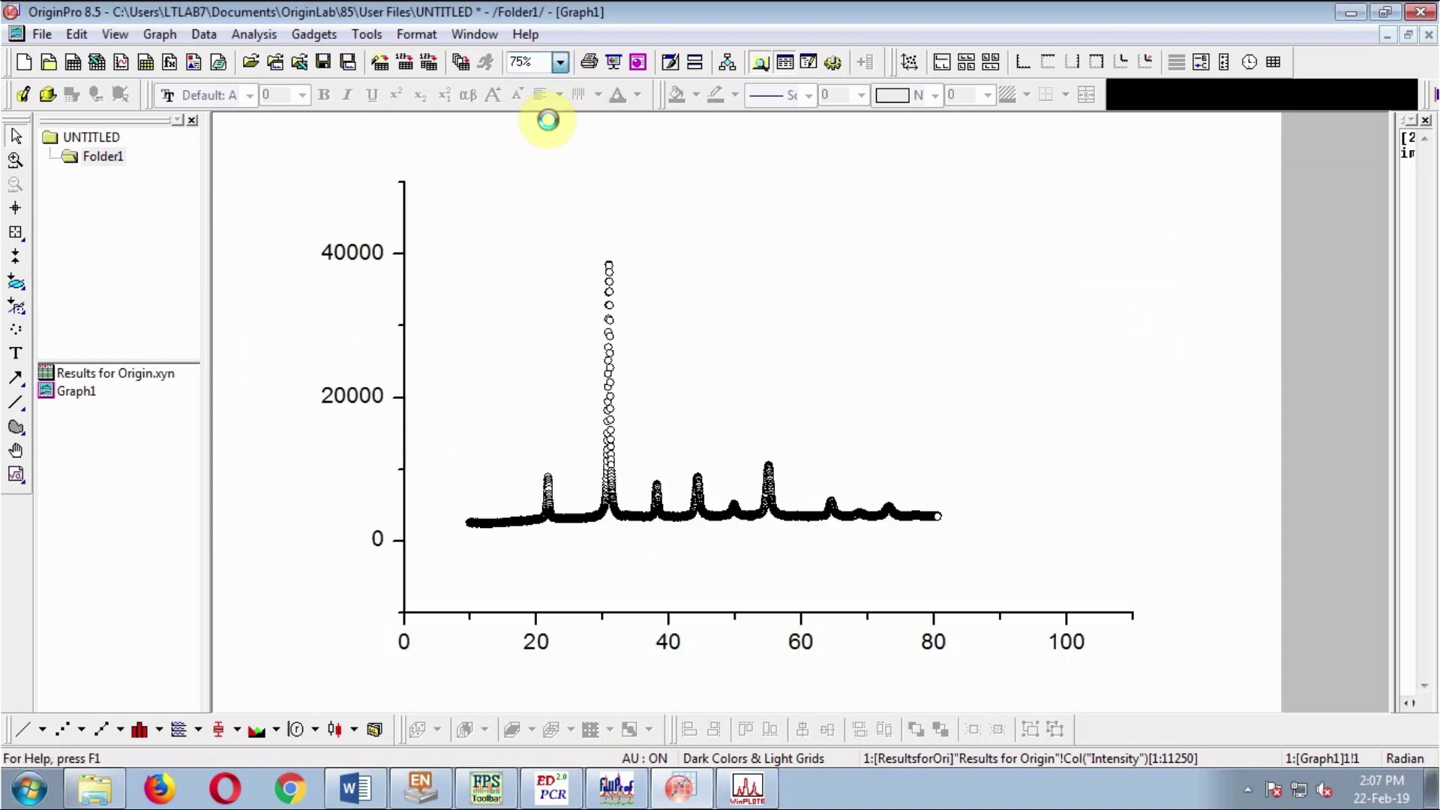
left_click(987, 499)
left_click_drag(1133, 187, 1251, 139)
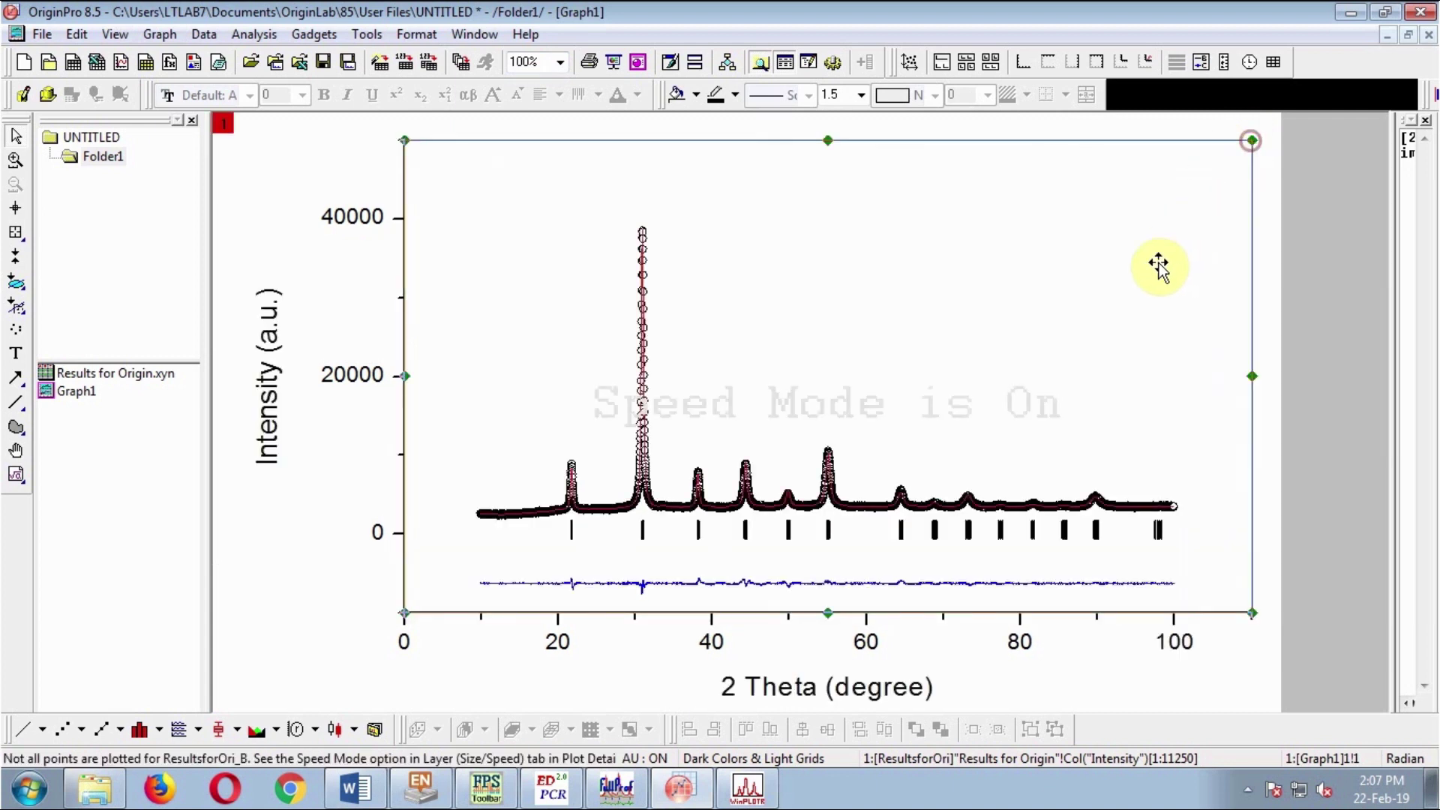
left_click(287, 412)
left_click(531, 440)
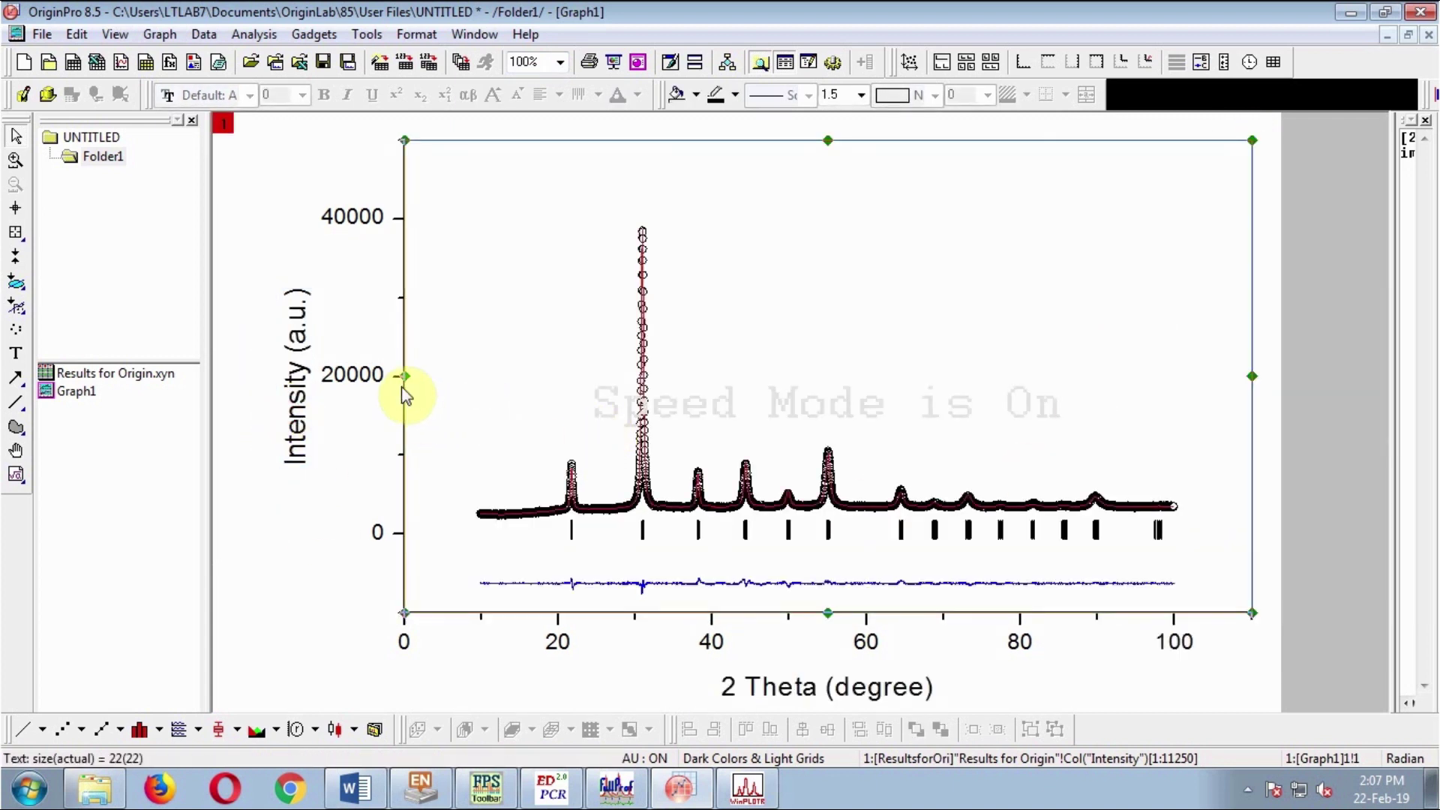
left_click_drag(402, 373, 343, 378)
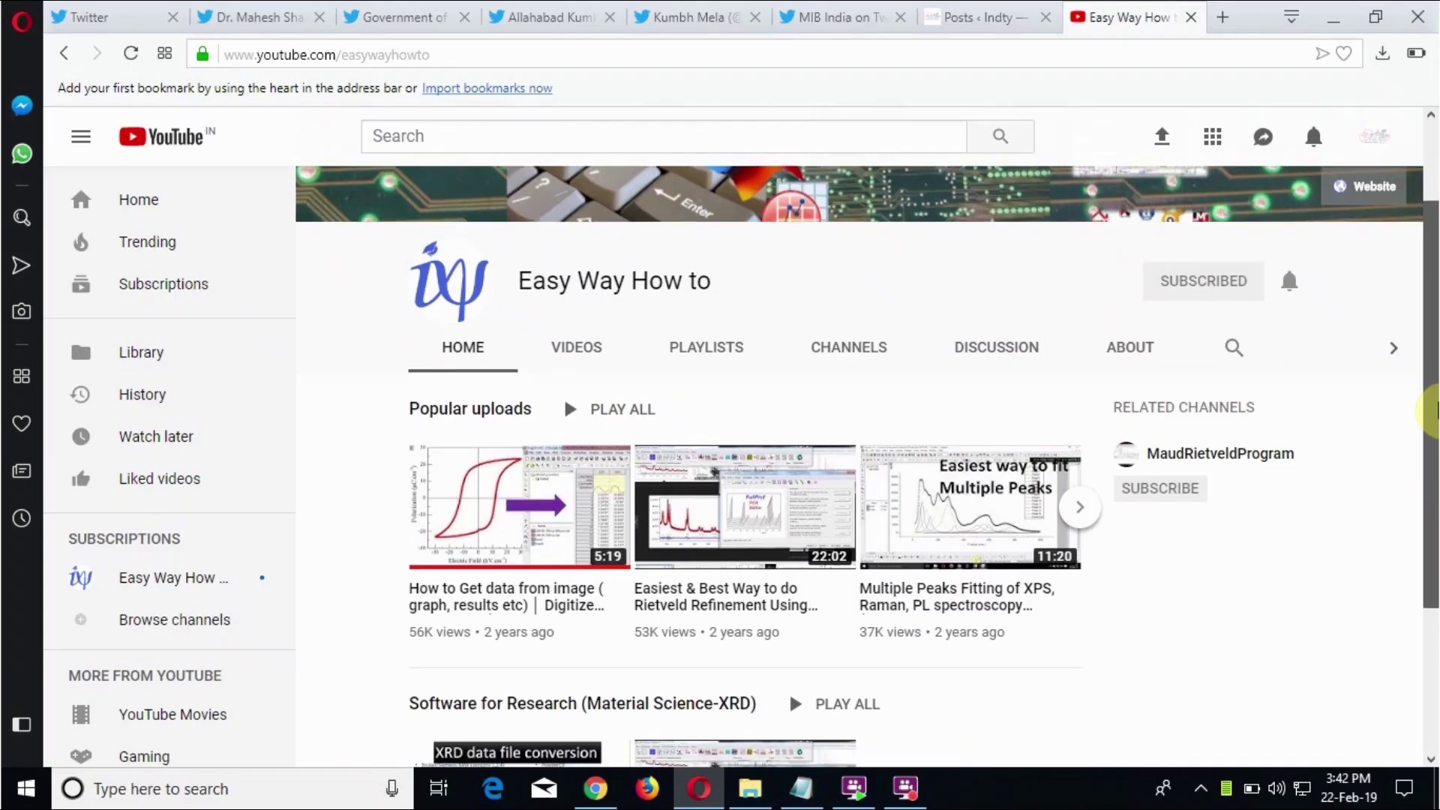
- Show the Easy Way How to channel's VIDEOS tab with its uploads, scrolled back to the header
scroll(1437, 420, "down", 1)
scroll(1434, 420, "down", 1)
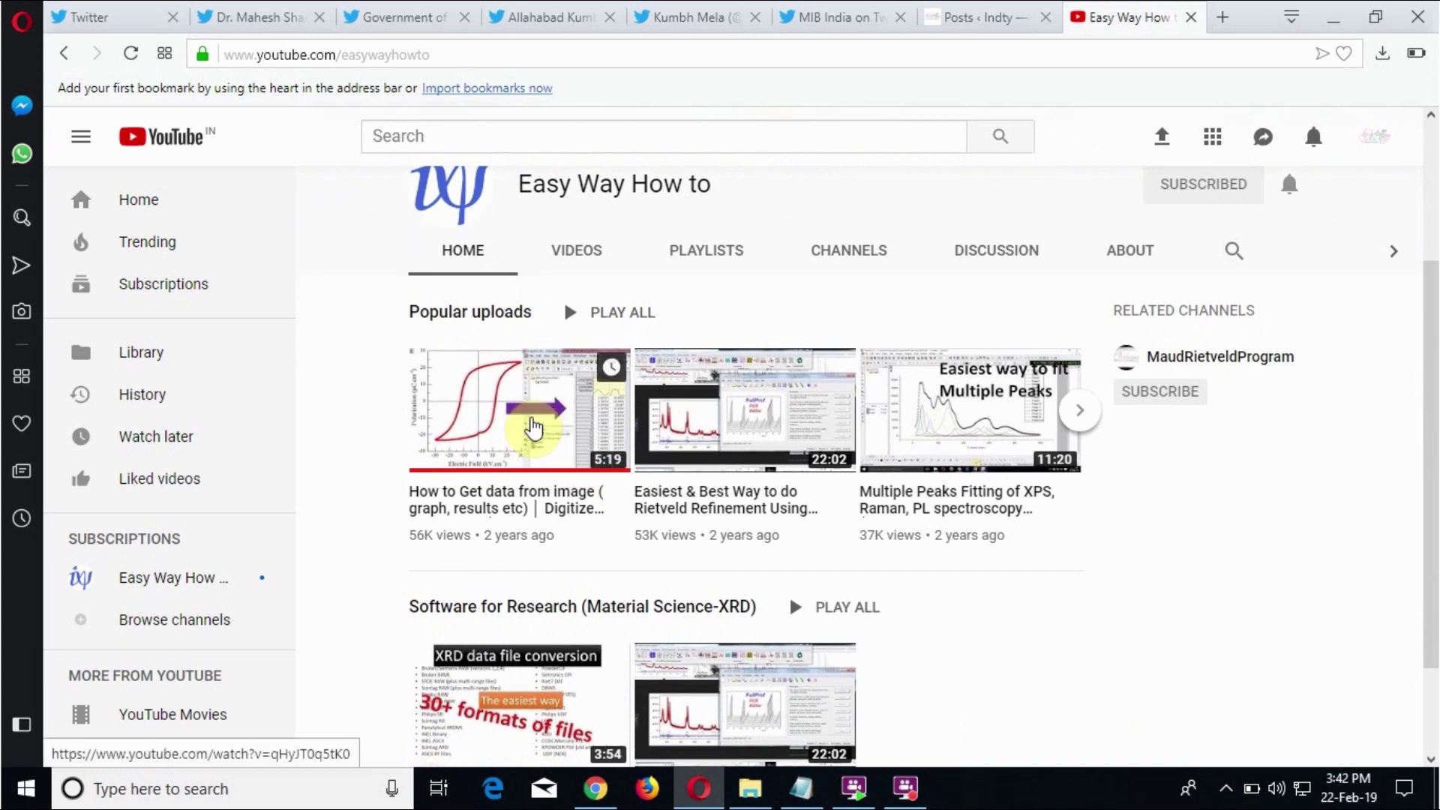
scroll(1433, 420, "down", 2)
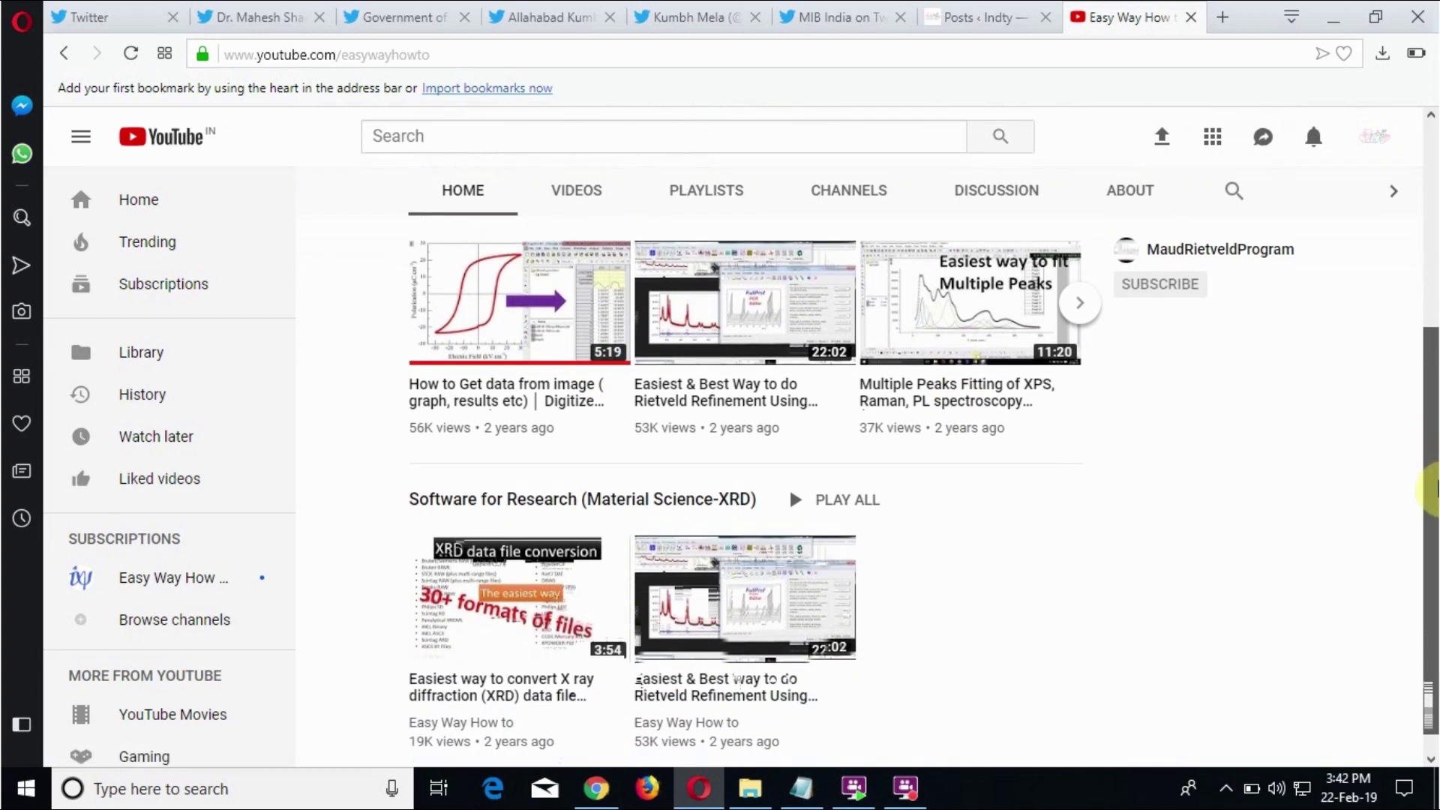
scroll(1429, 480, "up", 3)
left_click(577, 364)
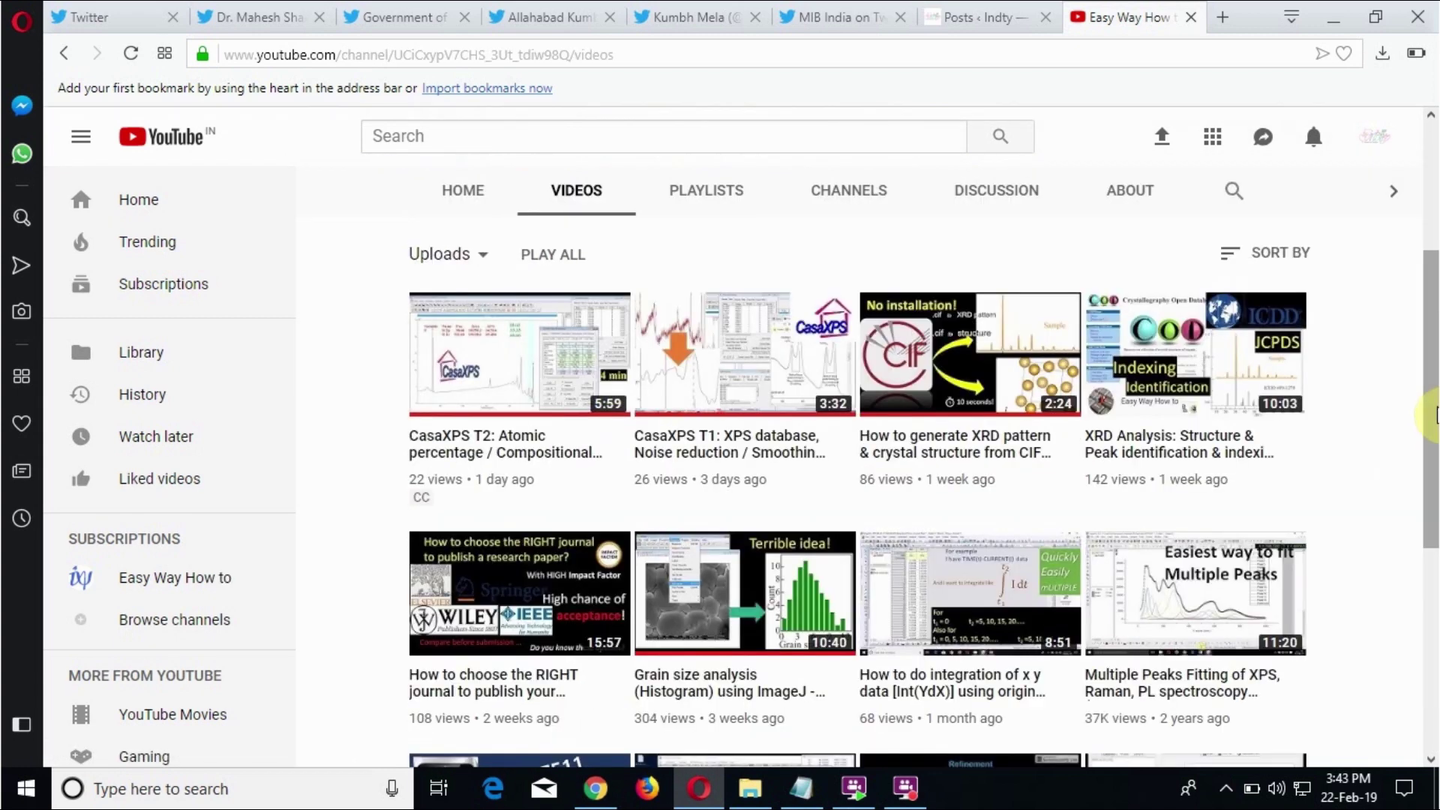
scroll(1434, 501, "down", 3)
left_click_drag(1435, 504, 1434, 241)
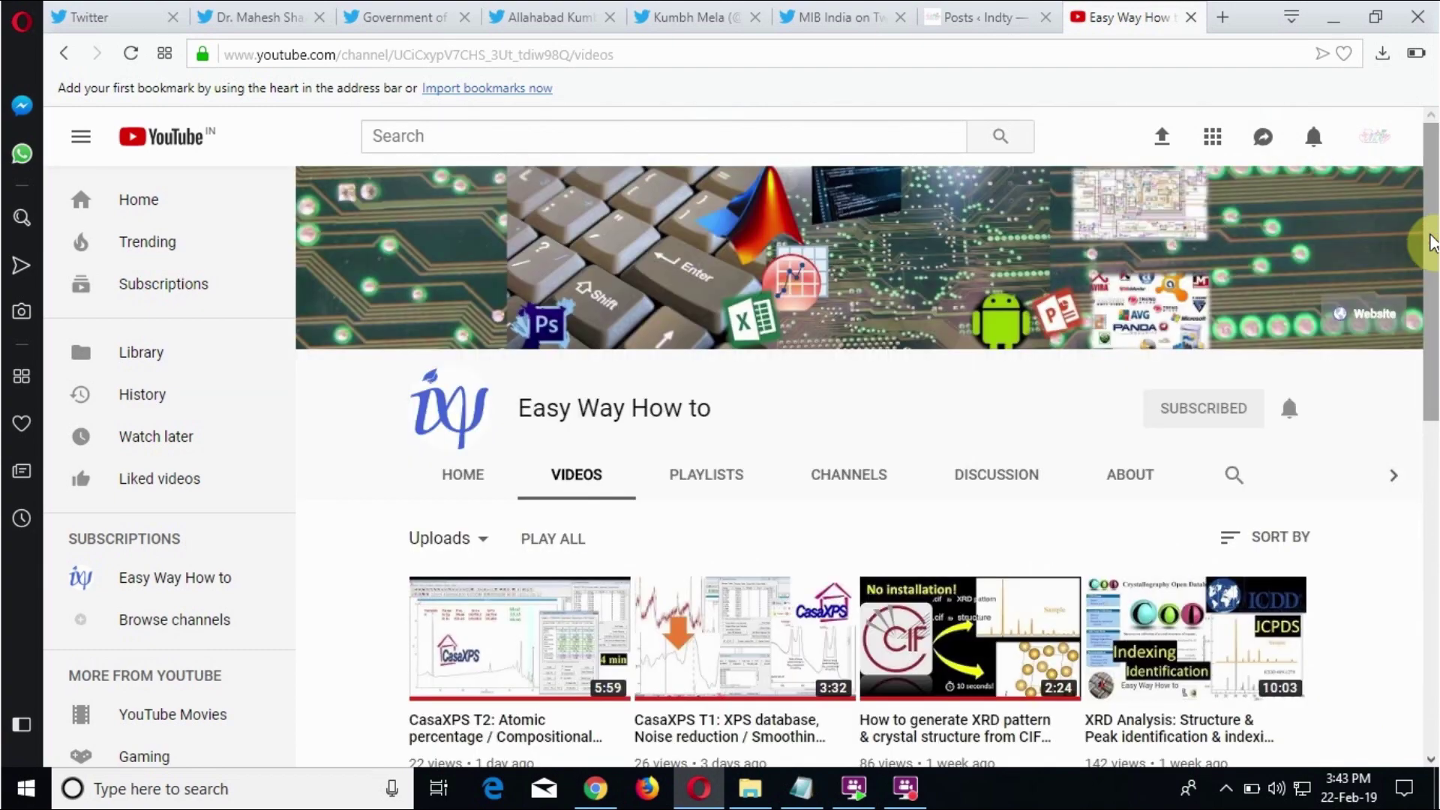